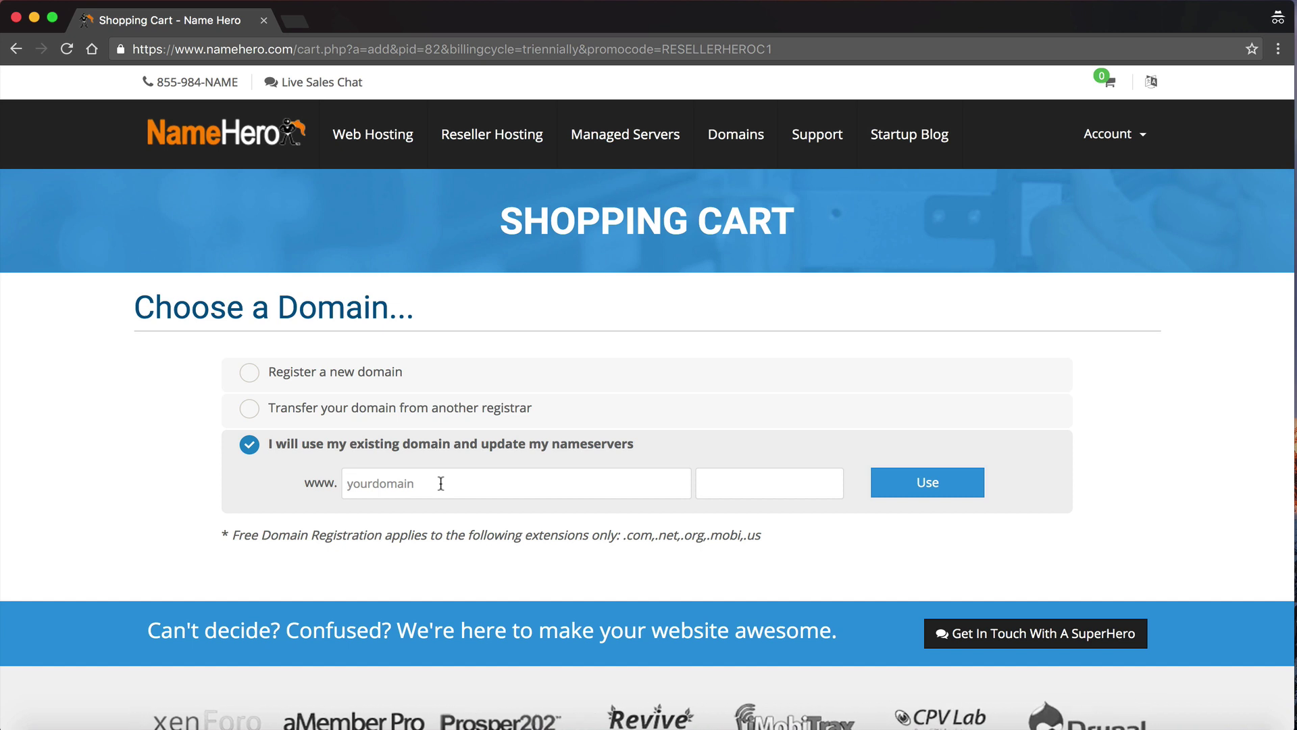
- Choose the existing domain resellhero with extension com for the hosting order and proceed to configuration
{"action": "type", "text": "Resellhero.com"}
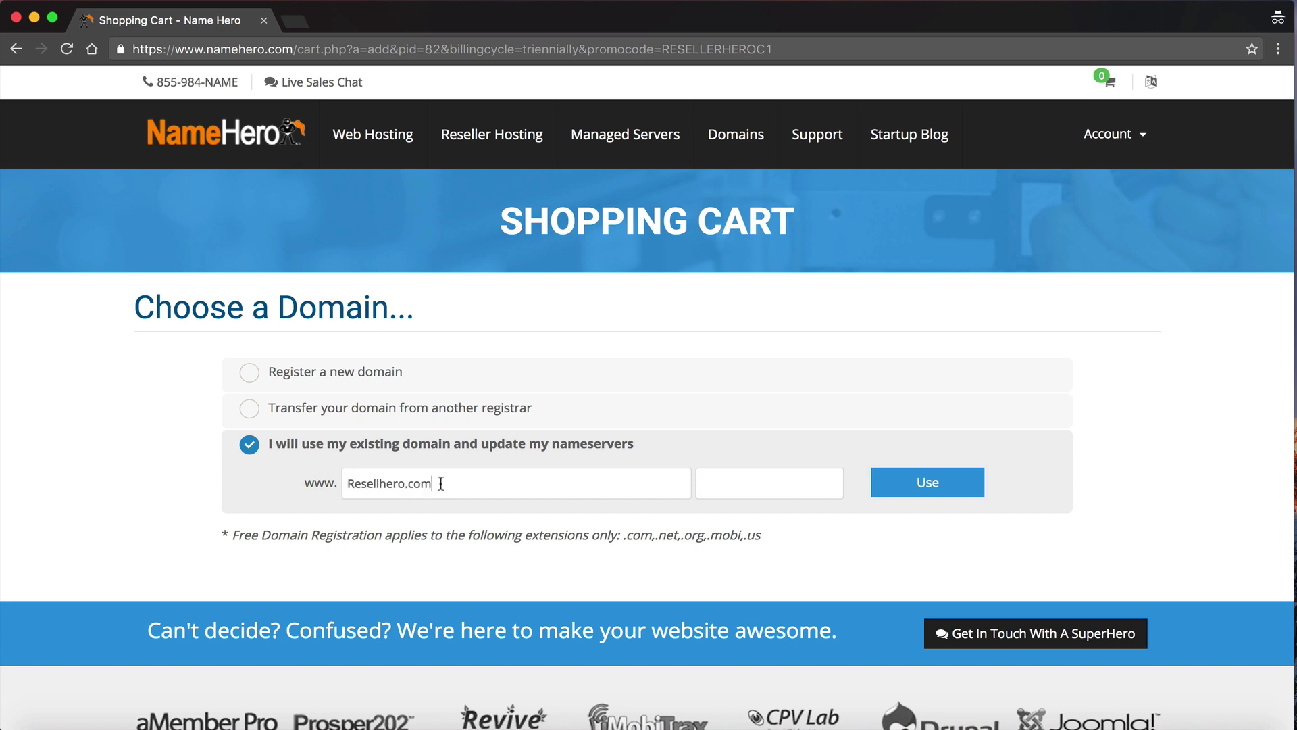
{"action": "double_click", "coordinate": [487, 483]}
{"action": "key", "text": "BackSpace"}
{"action": "key", "text": "BackSpace"}
{"action": "left_click", "coordinate": [736, 472]}
{"action": "type", "text": "com"}
{"action": "left_click", "coordinate": [346, 485]}
{"action": "type", "text": "r"}
{"action": "left_click", "coordinate": [953, 481]}
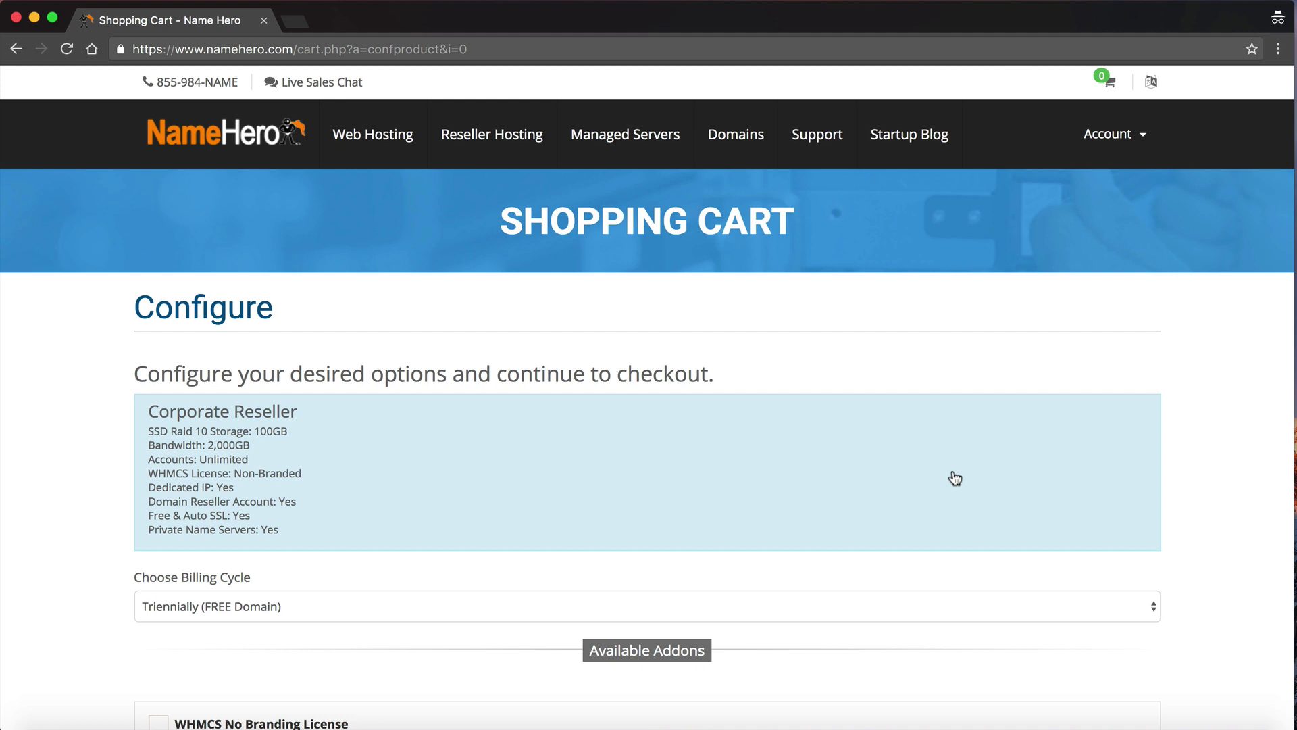
- Add the free WHMCS No Branding License addon to the Corporate Reseller order and continue to checkout
{"action": "scroll", "coordinate": [954, 478], "scroll_direction": "down", "scroll_amount": 2}
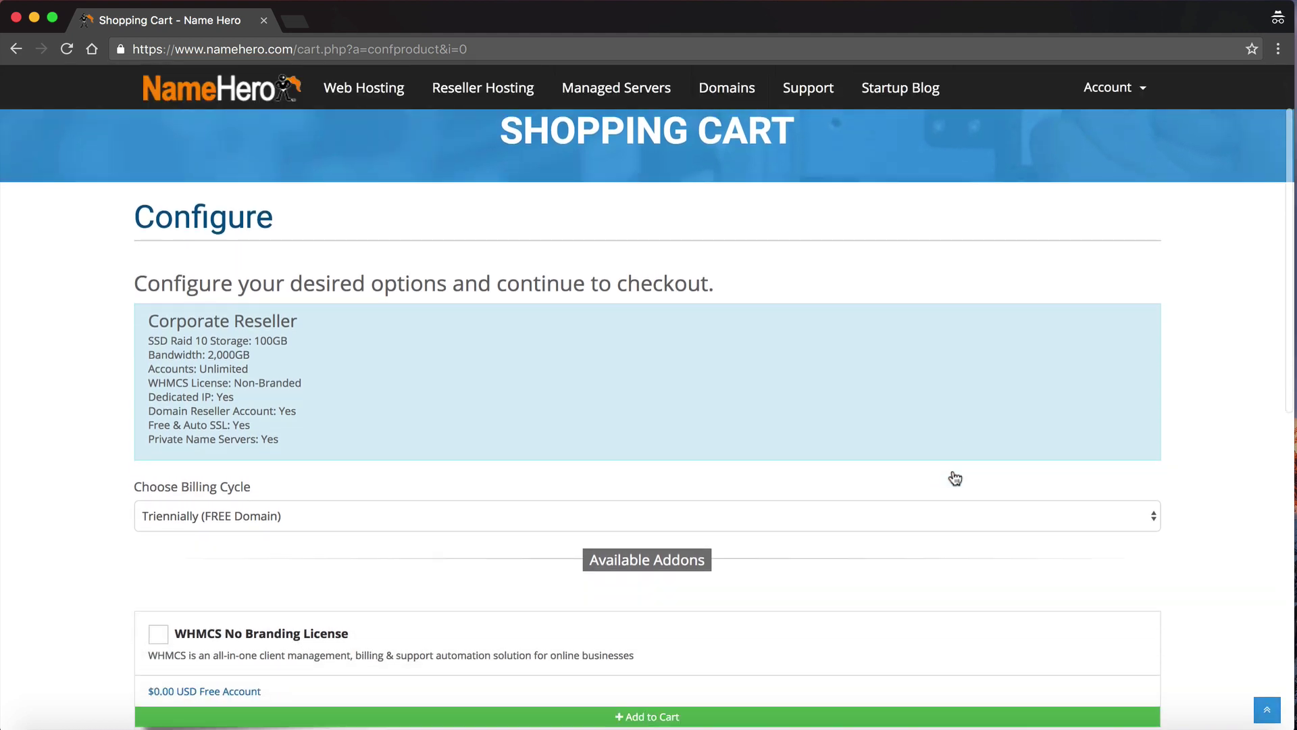
{"action": "scroll", "coordinate": [213, 541], "scroll_direction": "down", "scroll_amount": 3}
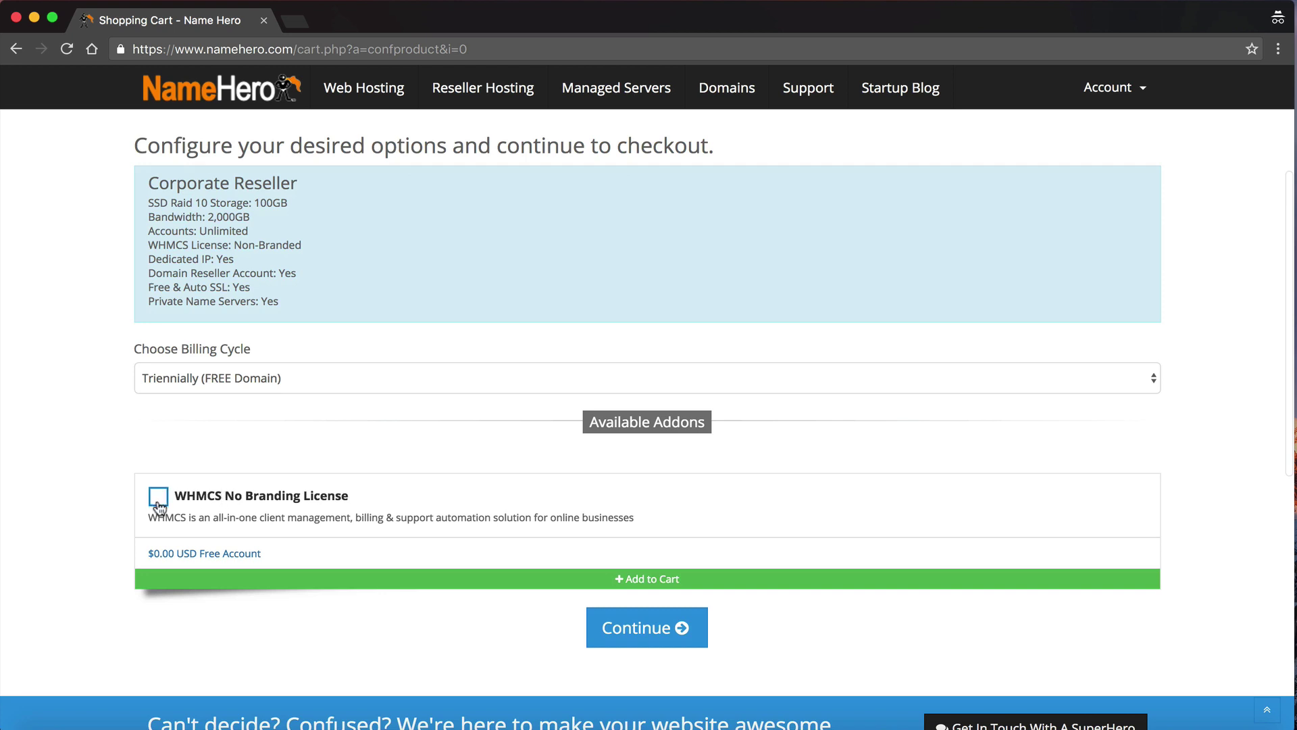
{"action": "left_click", "coordinate": [159, 498]}
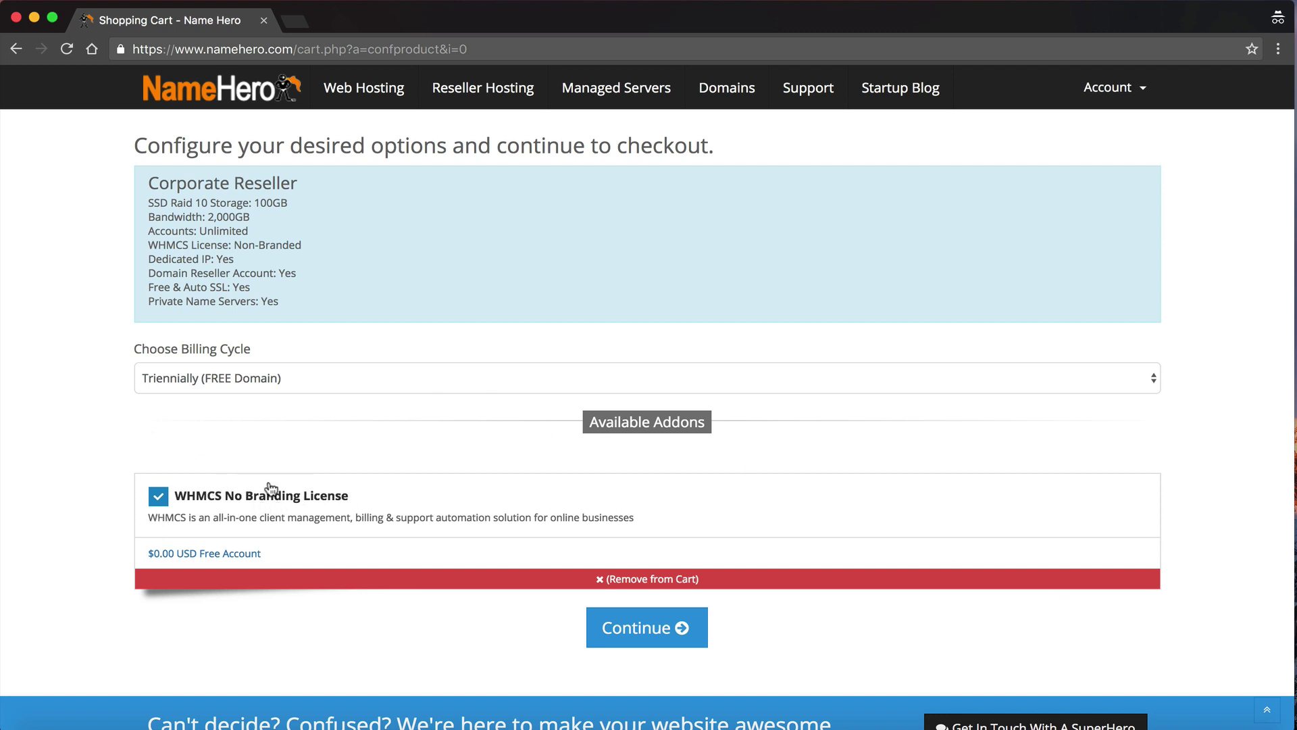
{"action": "left_click", "coordinate": [597, 623]}
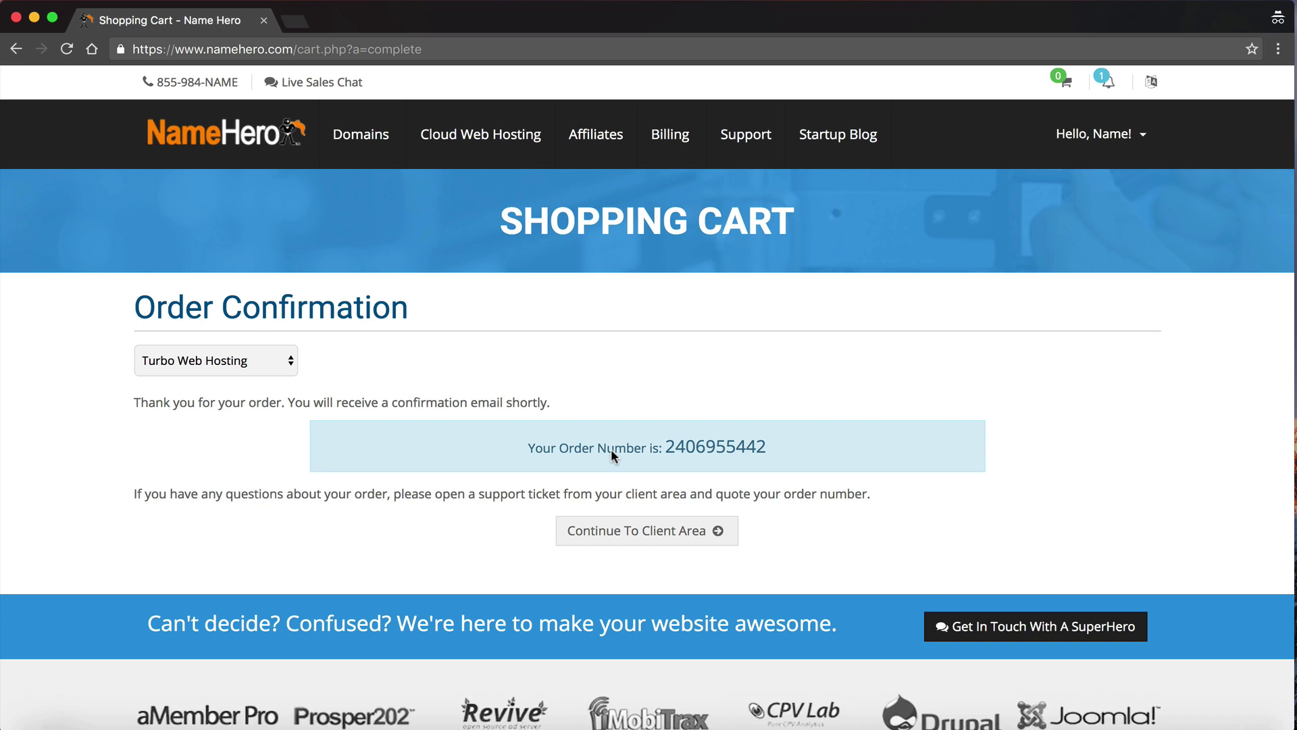
- Go to the client area and open the details of the Corporate Reseller service for resellhero.com
{"action": "left_click", "coordinate": [598, 537]}
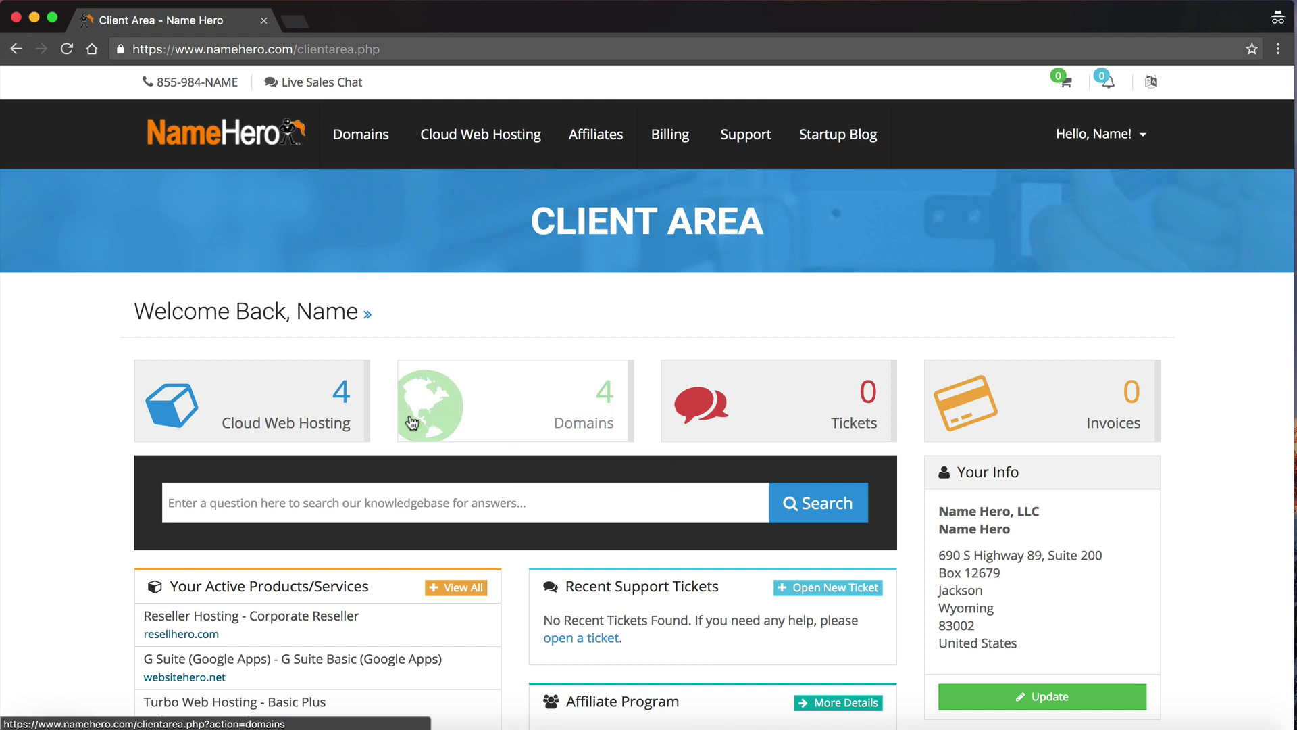
{"action": "left_click", "coordinate": [275, 409]}
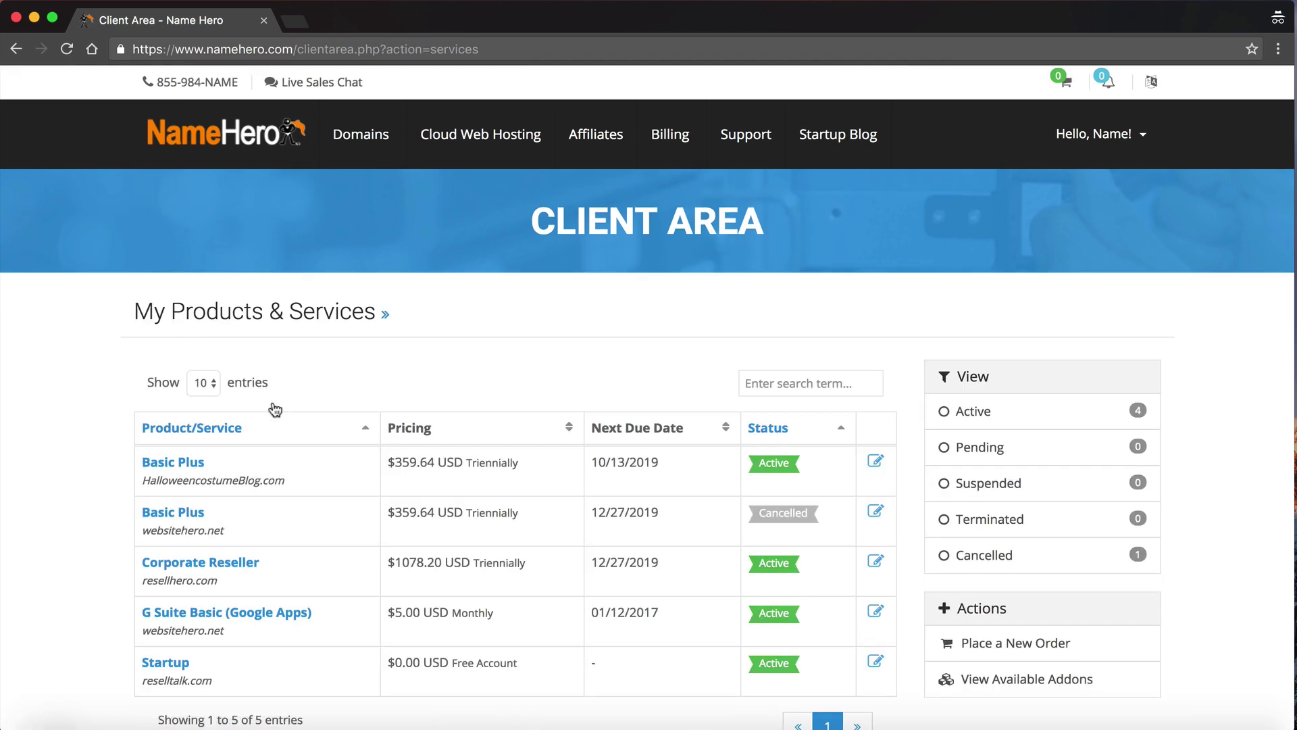
{"action": "scroll", "coordinate": [275, 409], "scroll_direction": "down", "scroll_amount": 1}
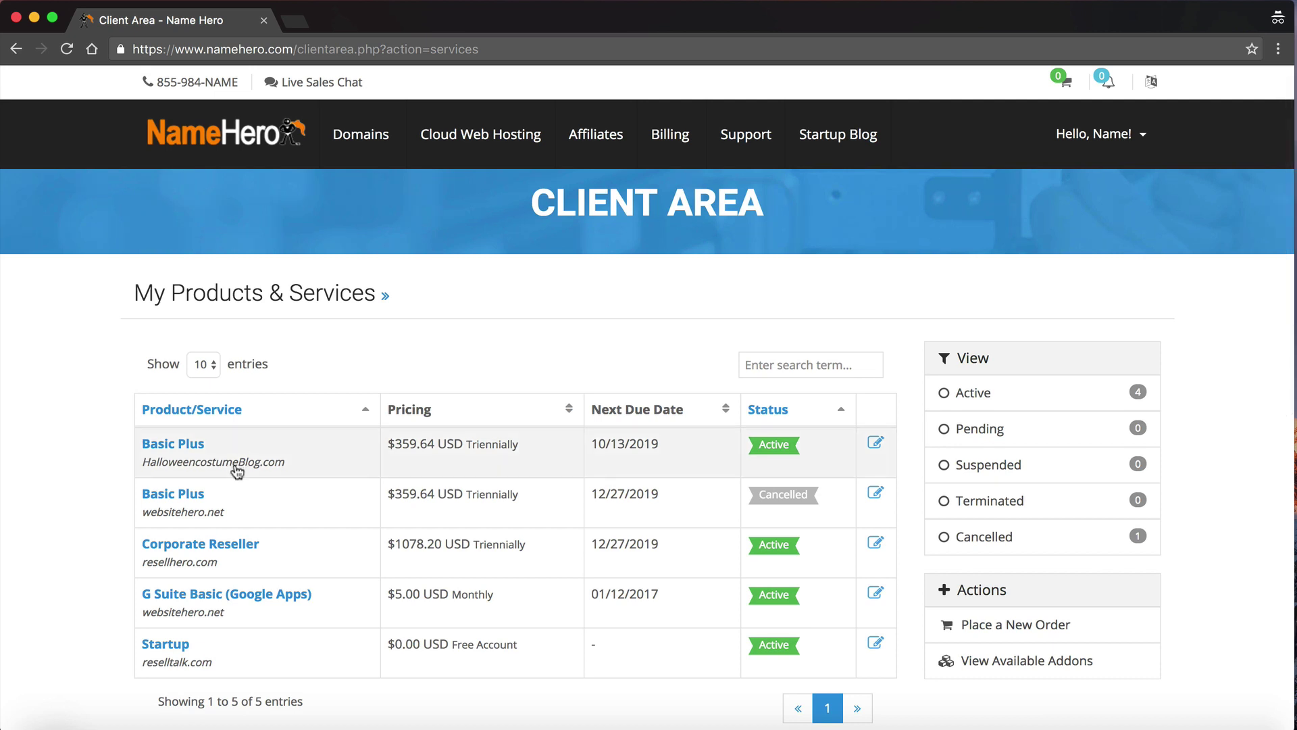
{"action": "left_click", "coordinate": [208, 543]}
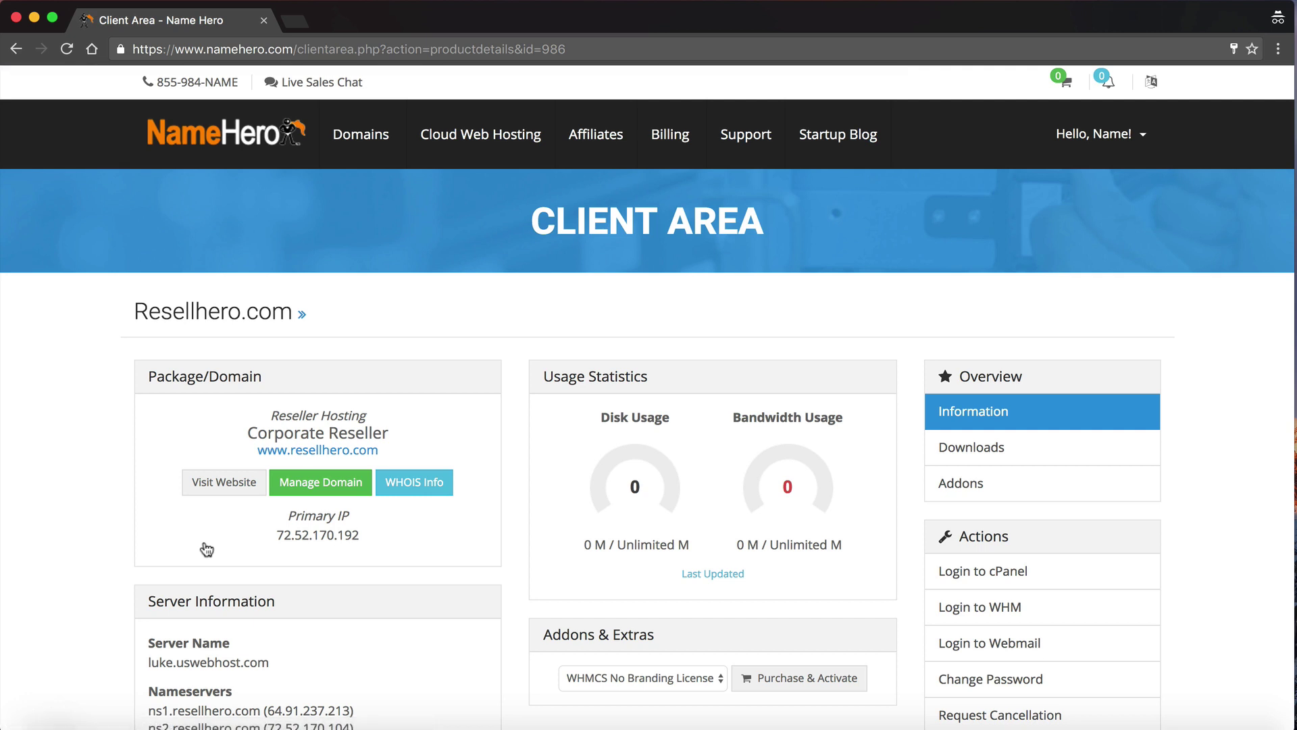
- Examine the nameserver hostnames and their IP addresses in the service's server information
{"action": "scroll", "coordinate": [207, 548], "scroll_direction": "down", "scroll_amount": 2}
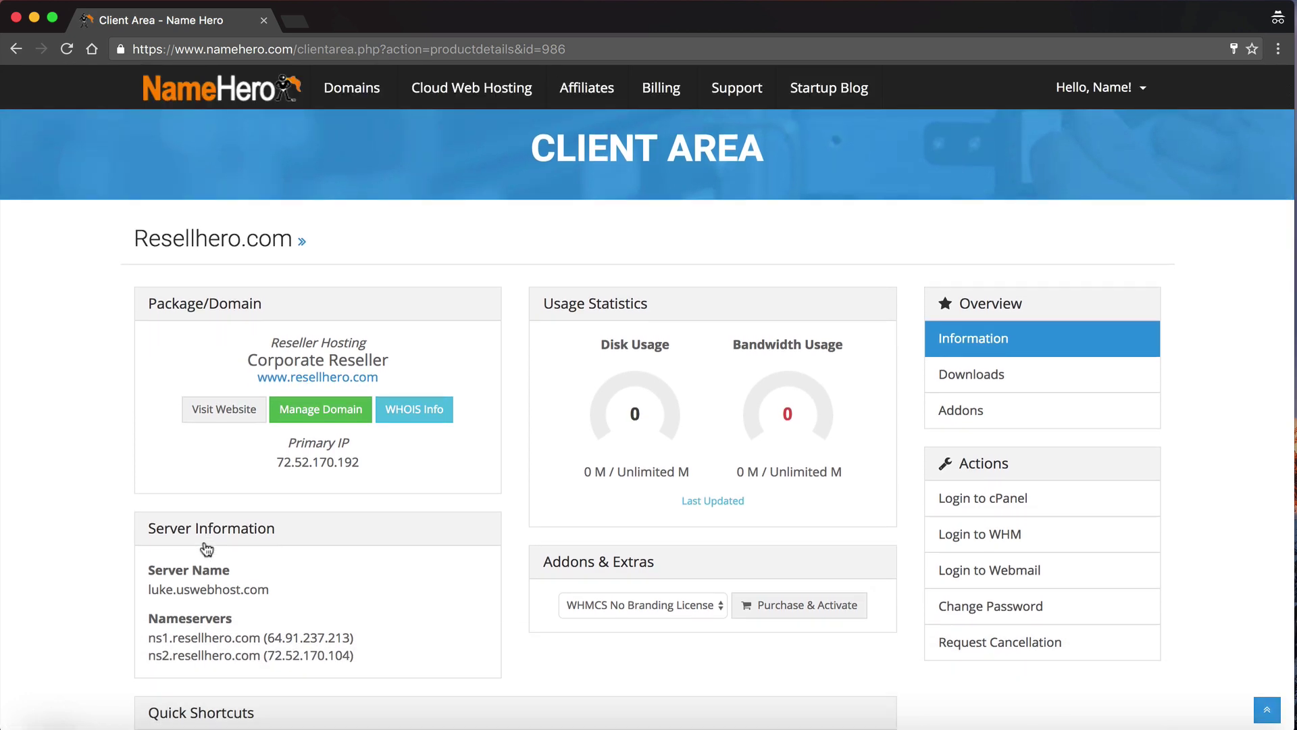
{"action": "left_click_drag", "start_coordinate": [148, 637], "coordinate": [249, 650]}
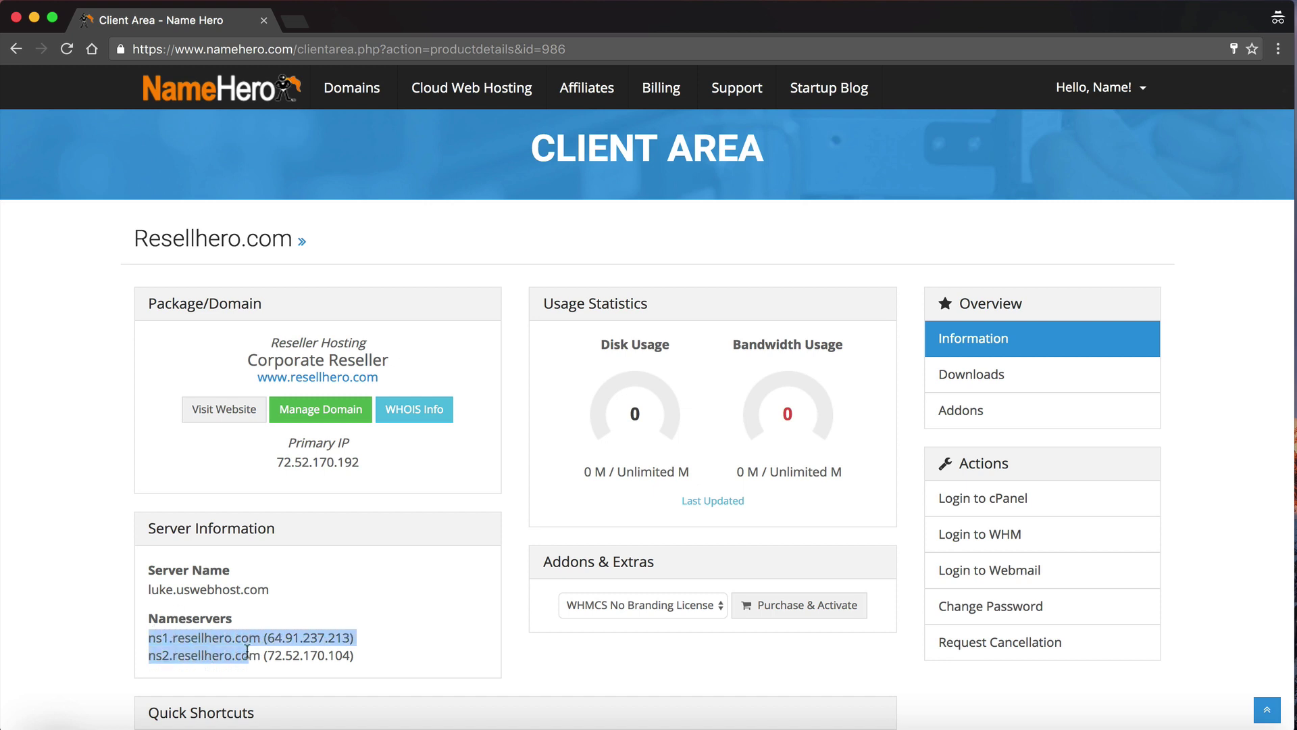
{"action": "left_click", "coordinate": [199, 644]}
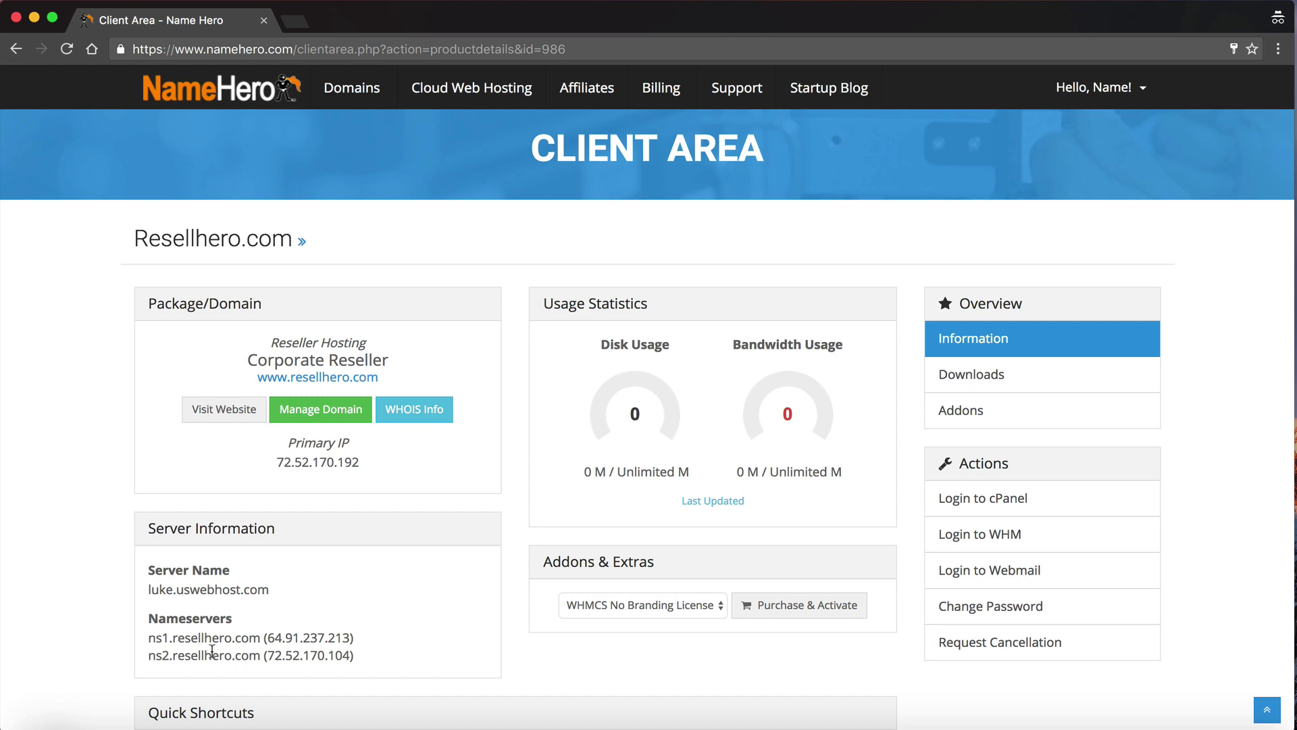
{"action": "left_click_drag", "start_coordinate": [156, 637], "coordinate": [206, 639]}
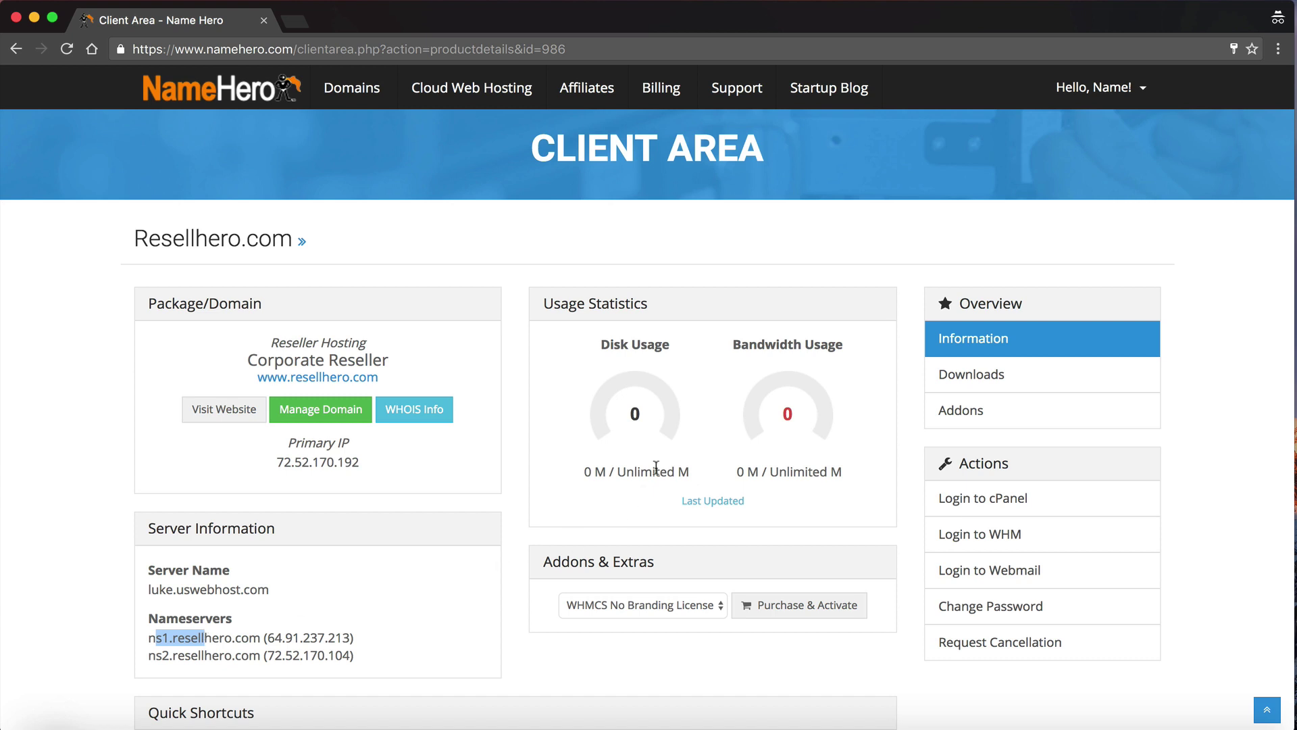
{"action": "left_click", "coordinate": [278, 639]}
{"action": "left_click_drag", "start_coordinate": [268, 637], "coordinate": [353, 639]}
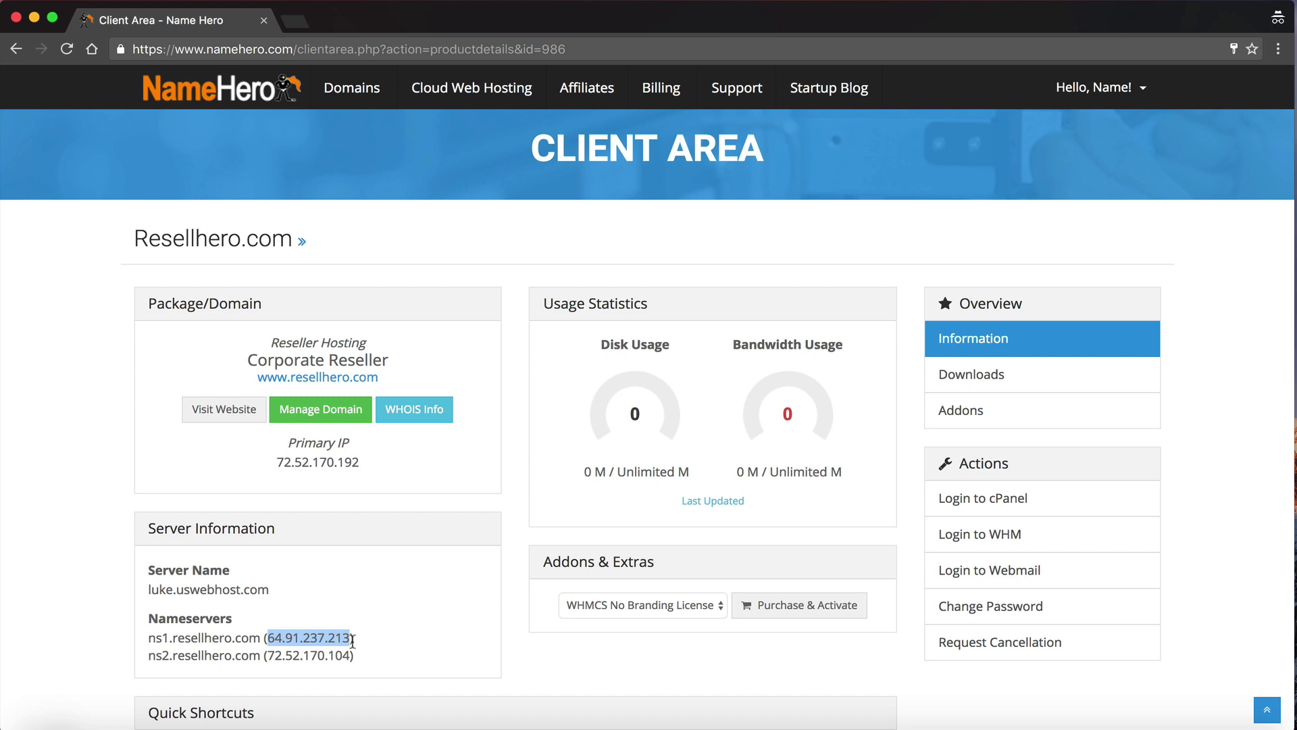
{"action": "left_click", "coordinate": [352, 641]}
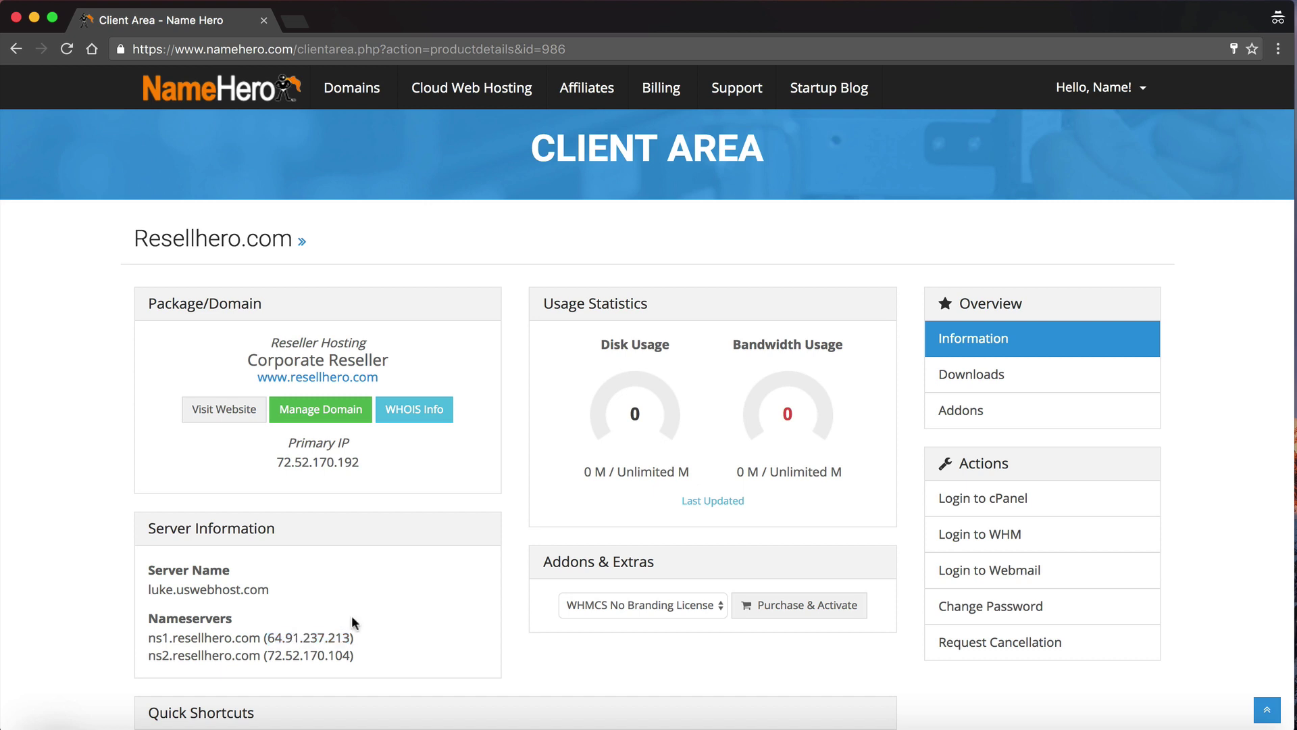
- Open the domain list in a separate tab and go to the private nameserver registration for Resellhero.com
{"action": "mouse_move", "coordinate": [353, 93]}
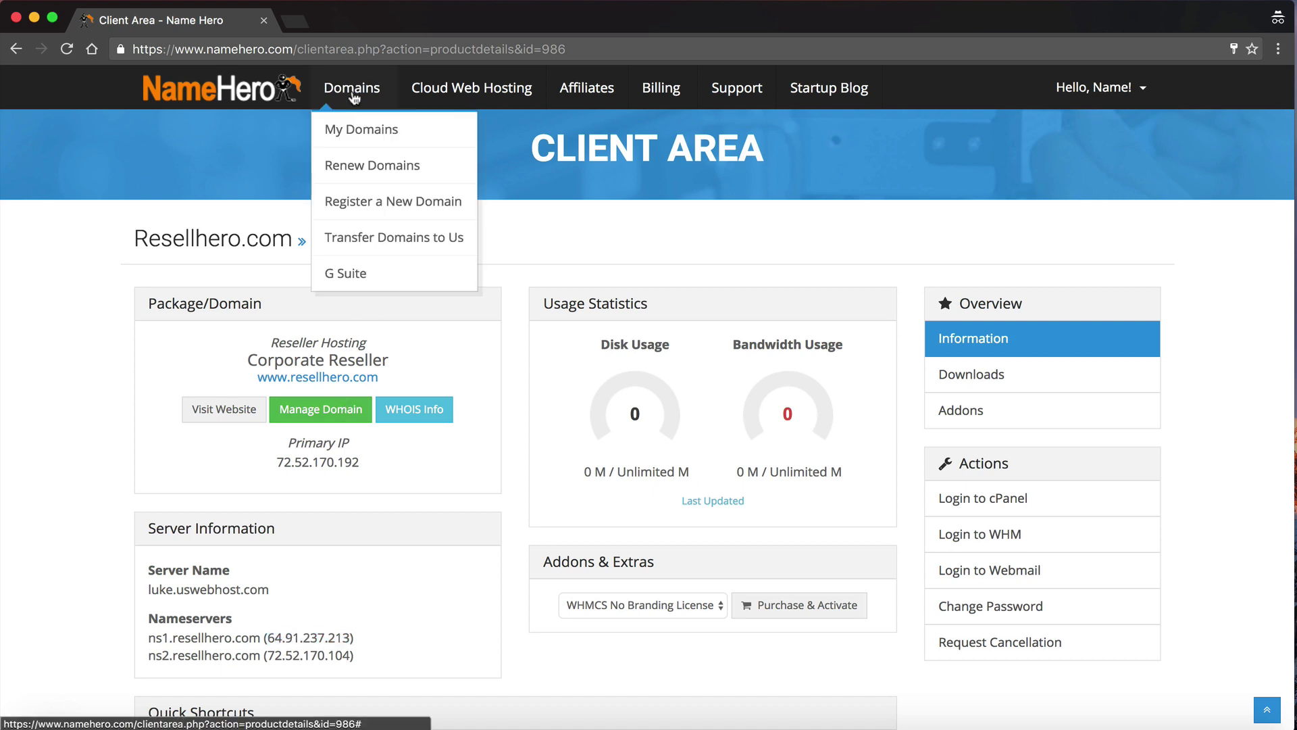
{"action": "left_click", "coordinate": [349, 130], "text": "super"}
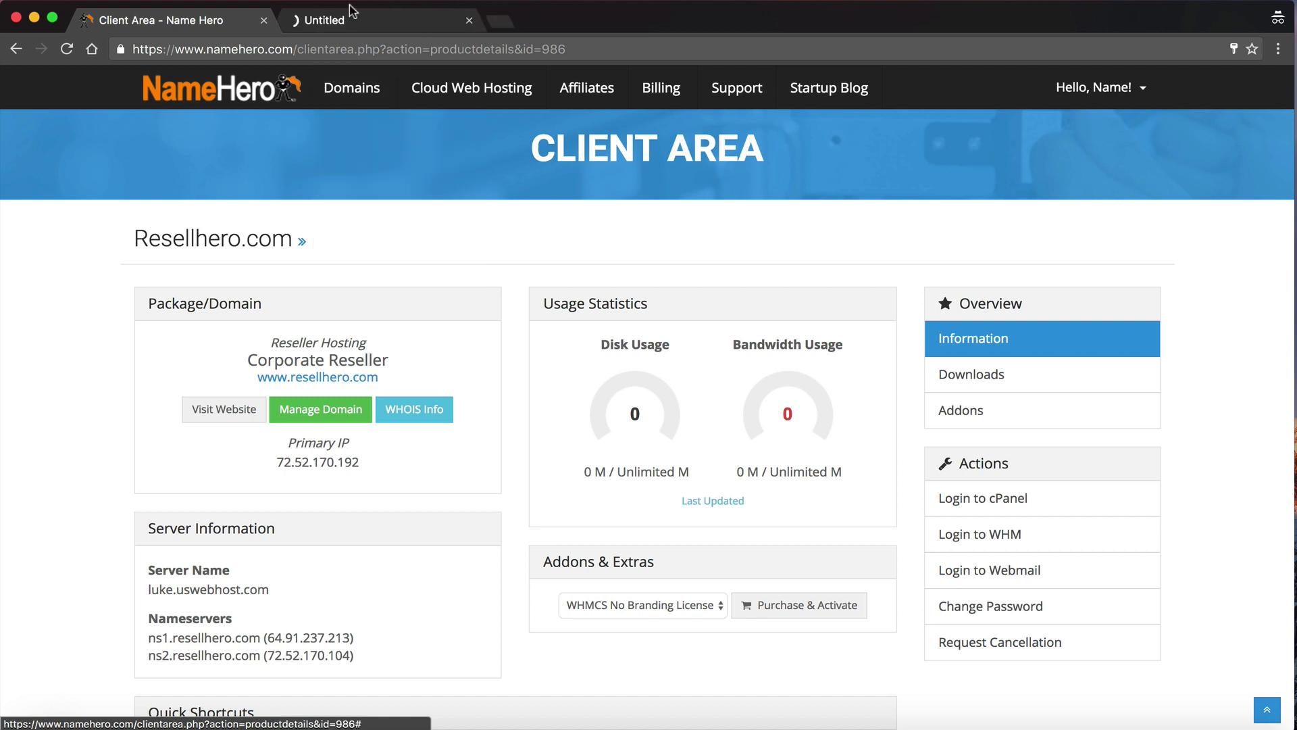
{"action": "key", "text": "ctrl+Tab"}
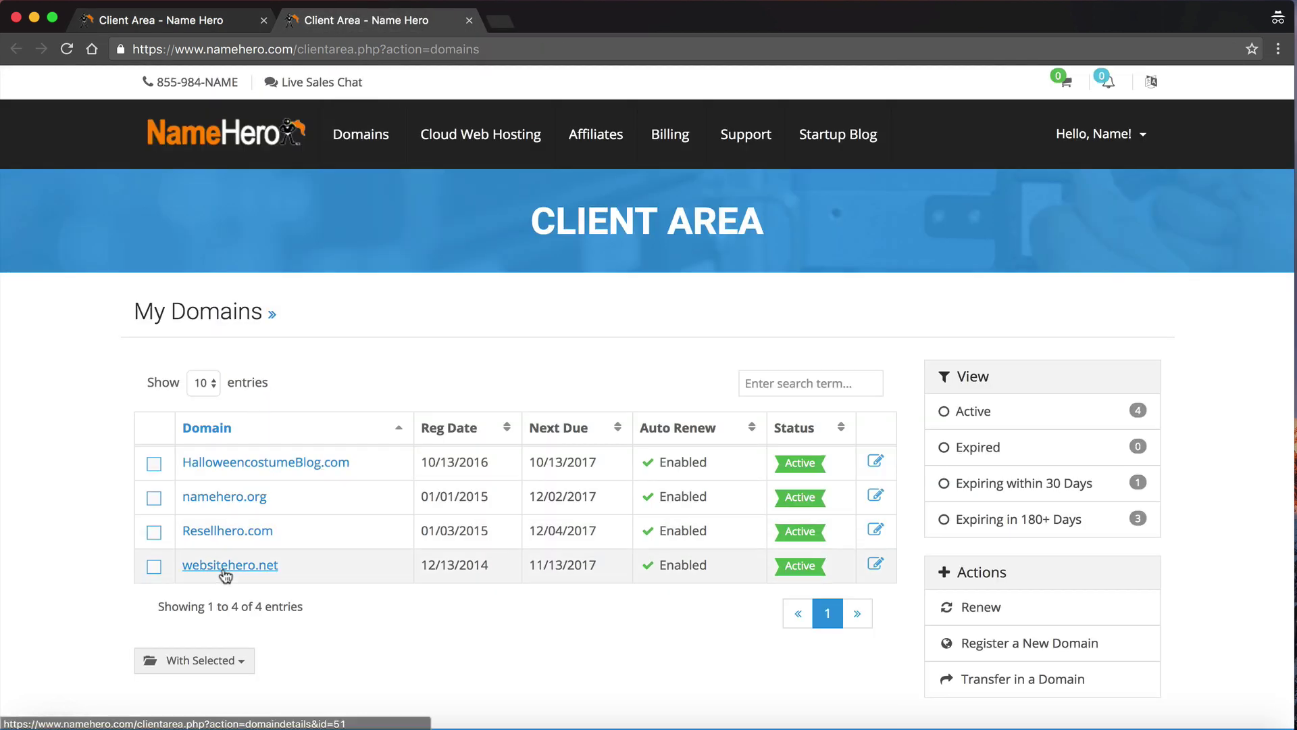
{"action": "left_click", "coordinate": [231, 534]}
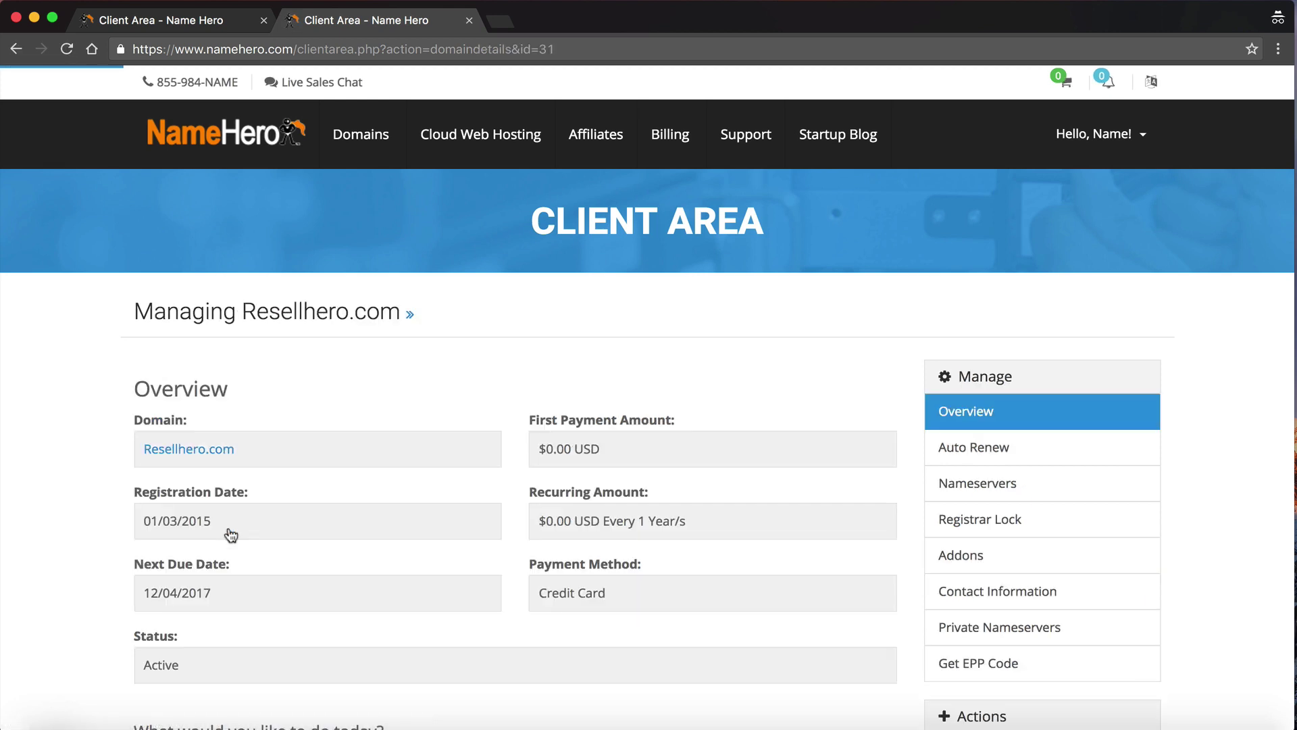
{"action": "left_click", "coordinate": [998, 635]}
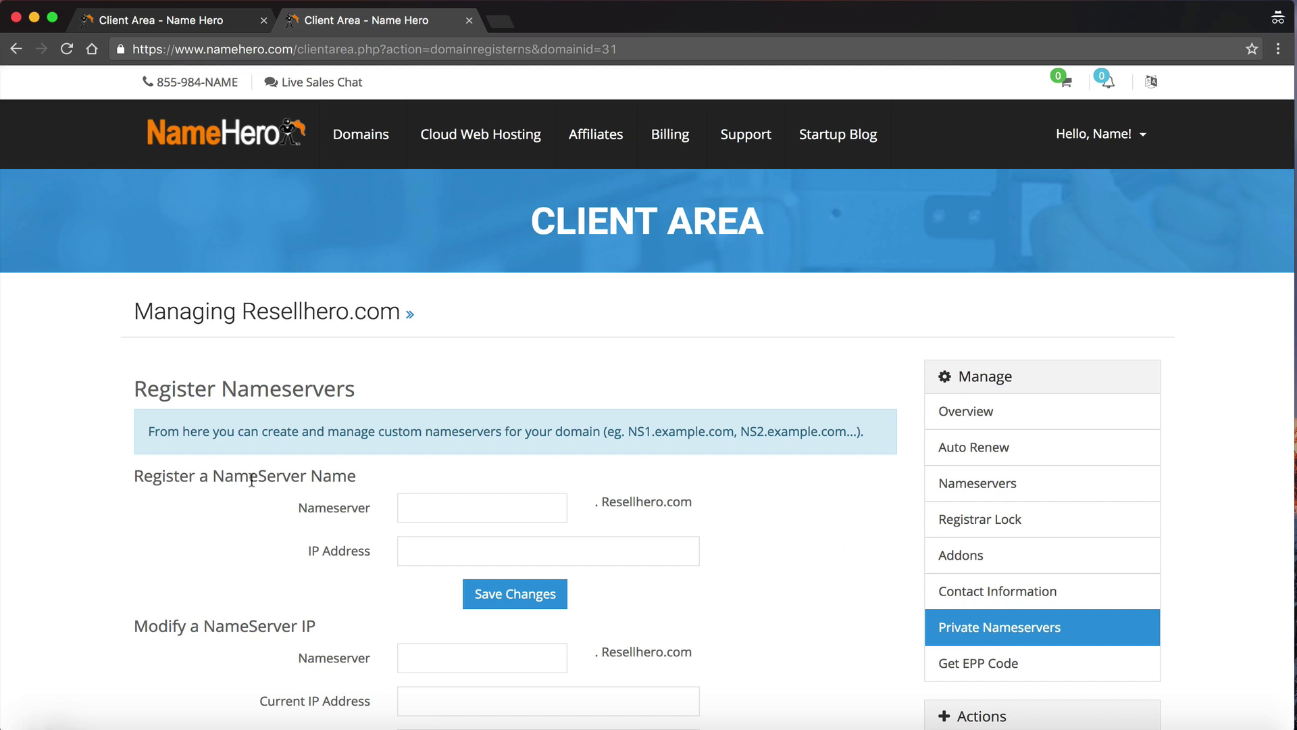
- Register the private nameserver ns1 for Resellhero.com with the IP address 64.91.237.213 copied from the service details
{"action": "key", "text": "ctrl+shift+Tab"}
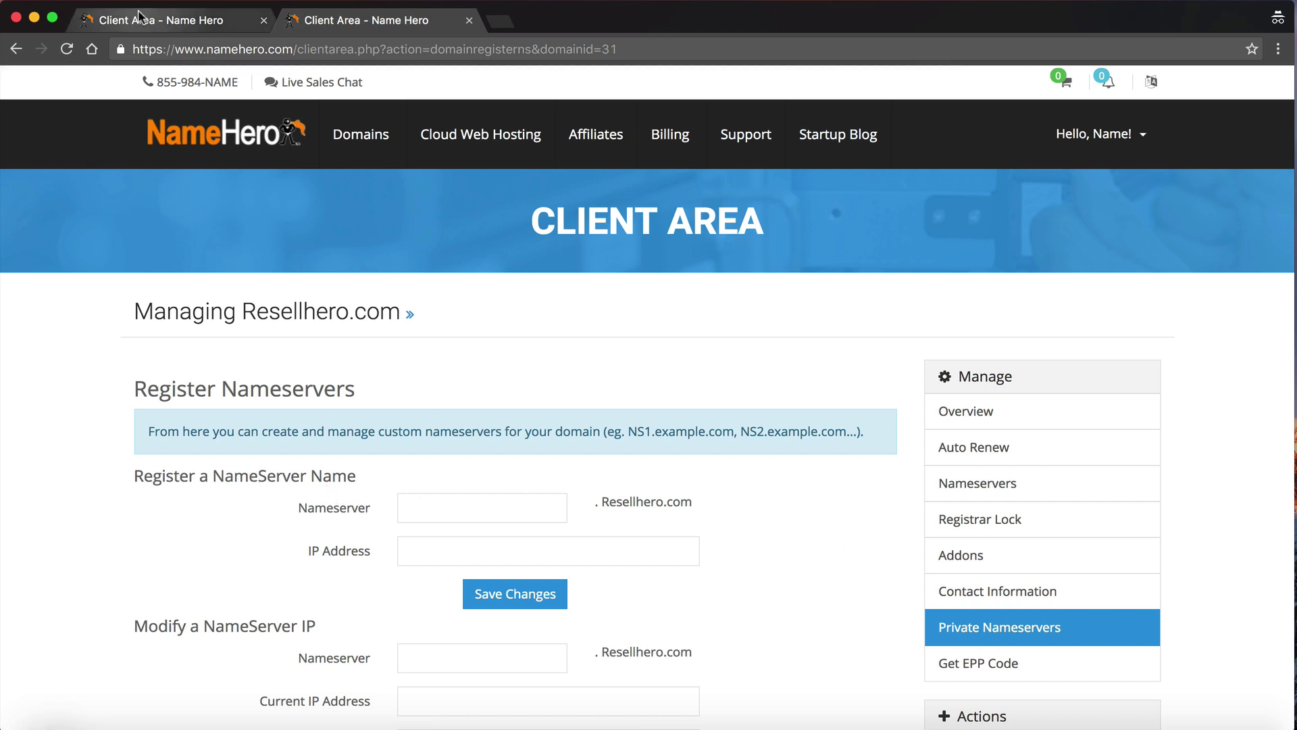
{"action": "left_click_drag", "start_coordinate": [268, 639], "coordinate": [351, 638]}
{"action": "key", "text": "super+c"}
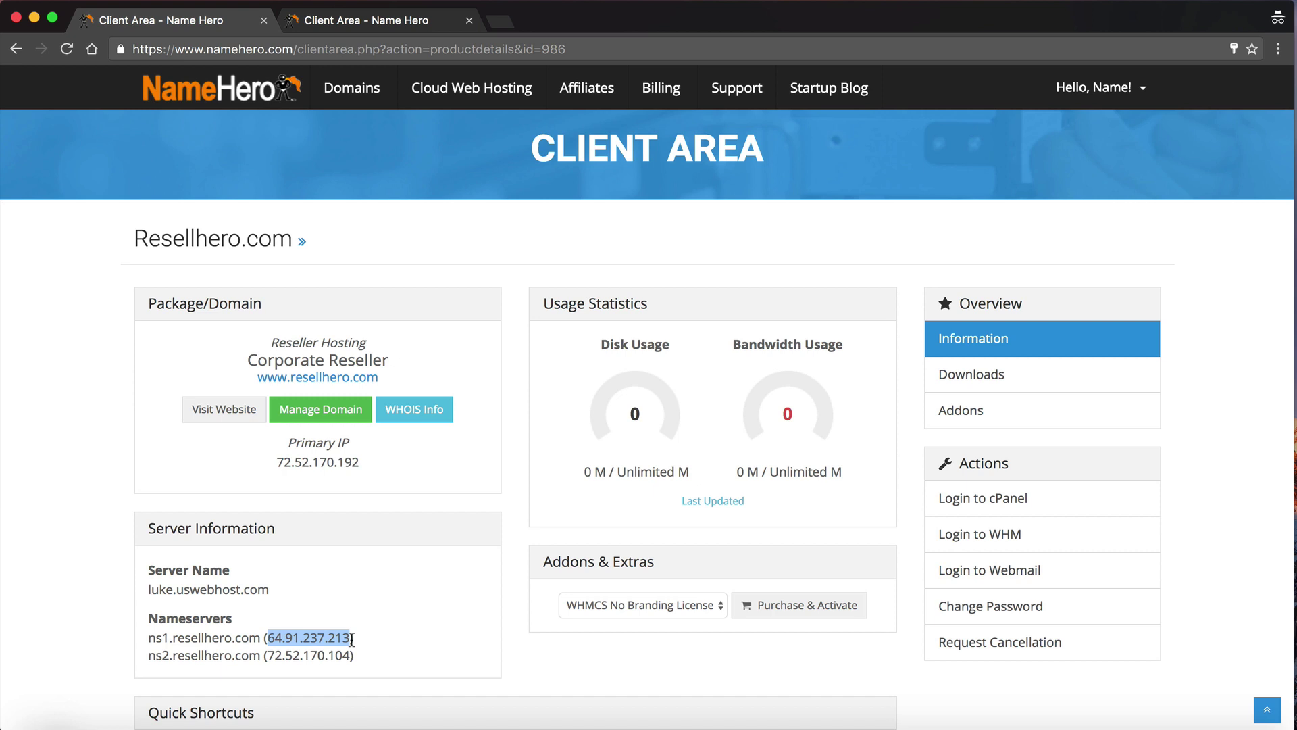
{"action": "key", "text": "ctrl+Tab"}
{"action": "left_click", "coordinate": [435, 507]}
{"action": "type", "text": "ns1"}
{"action": "left_click", "coordinate": [440, 553]}
{"action": "key", "text": "super+v"}
{"action": "left_click", "coordinate": [501, 599]}
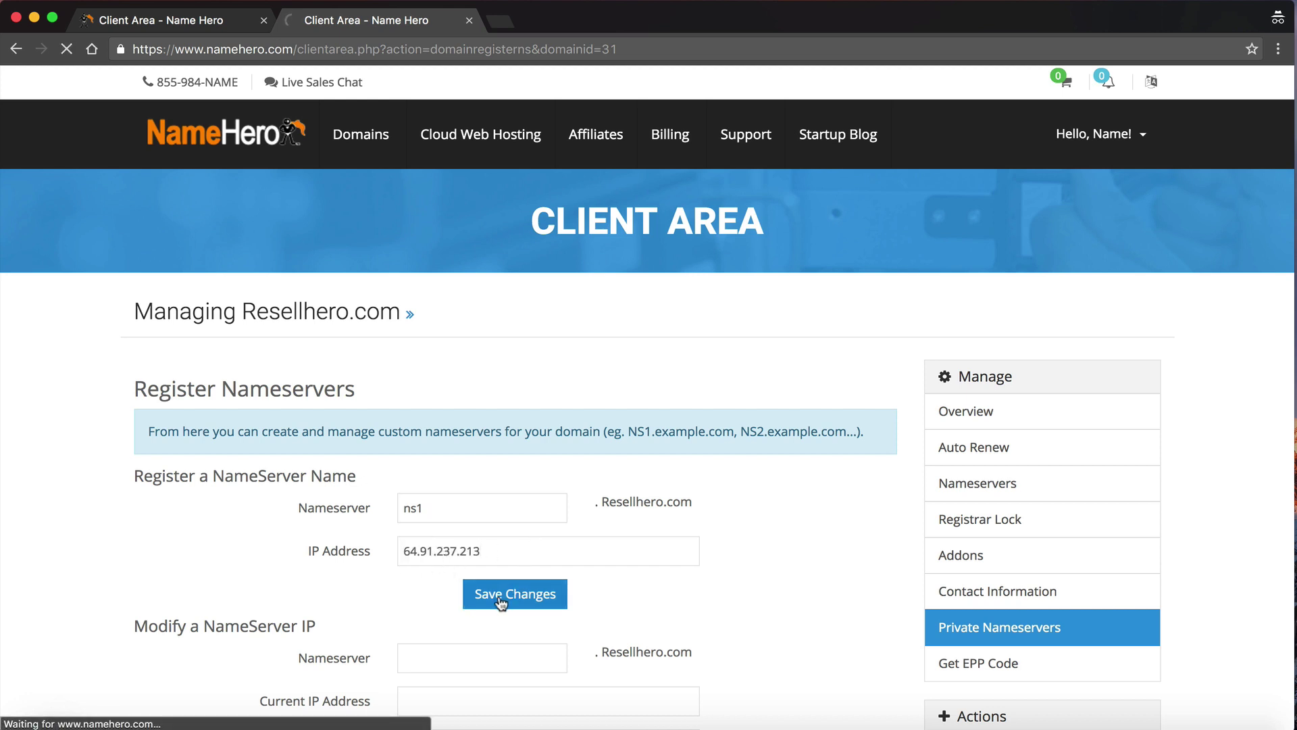
- Register the private nameserver ns2 for Resellhero.com with the IP address 72.52.170.104 copied from the service details
{"action": "left_click", "coordinate": [149, 17]}
{"action": "left_click_drag", "start_coordinate": [265, 657], "coordinate": [347, 653]}
{"action": "key", "text": "super+c"}
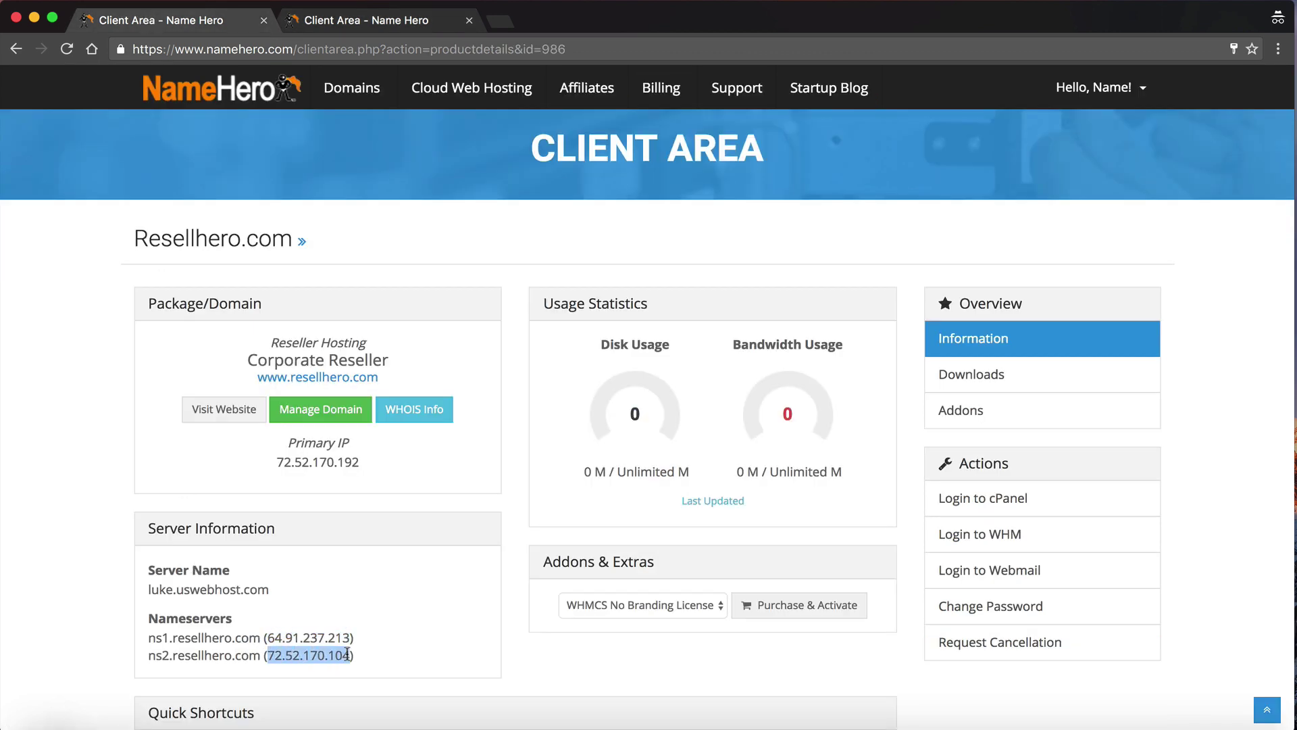
{"action": "left_click", "coordinate": [446, 17]}
{"action": "left_click", "coordinate": [453, 557]}
{"action": "type", "text": "ns2"}
{"action": "left_click", "coordinate": [444, 605]}
{"action": "key", "text": "super+v"}
{"action": "left_click", "coordinate": [494, 654]}
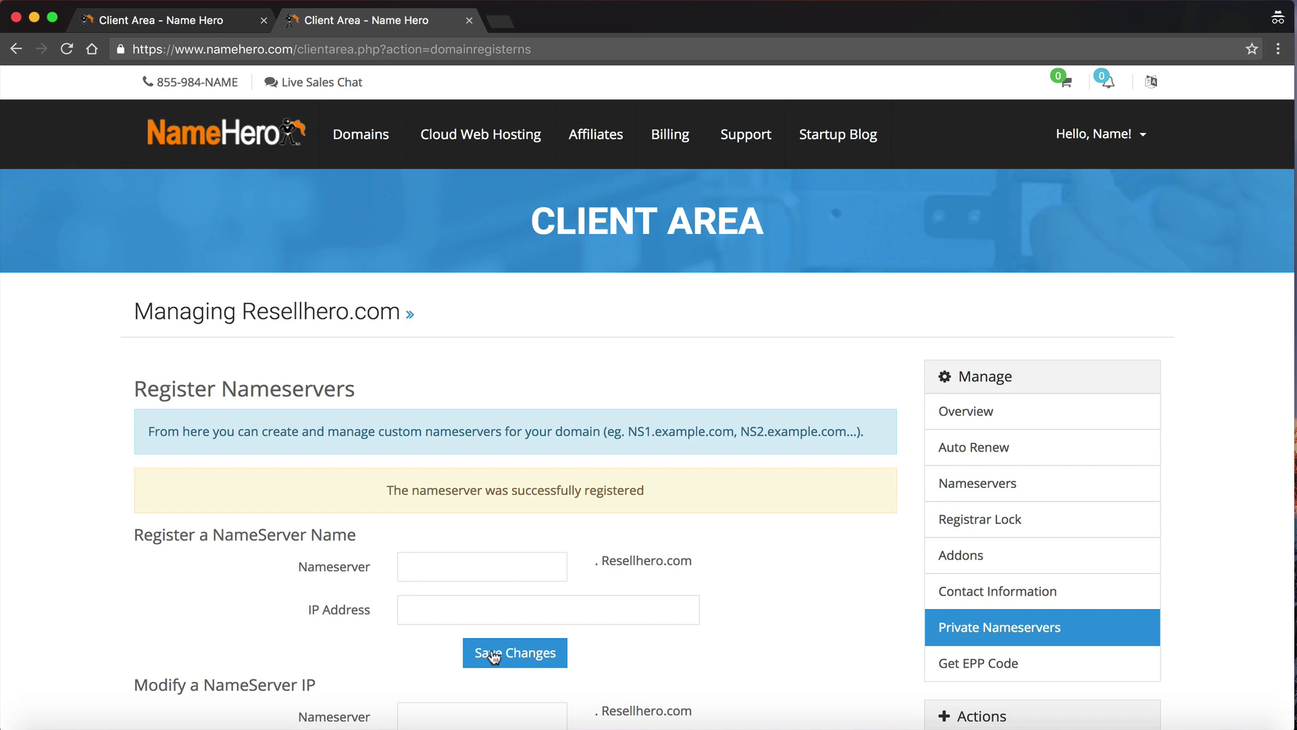
- Open the nameserver settings of Resellhero.com and set Nameserver 1 to ns1.resellhero.com
{"action": "left_click", "coordinate": [992, 484]}
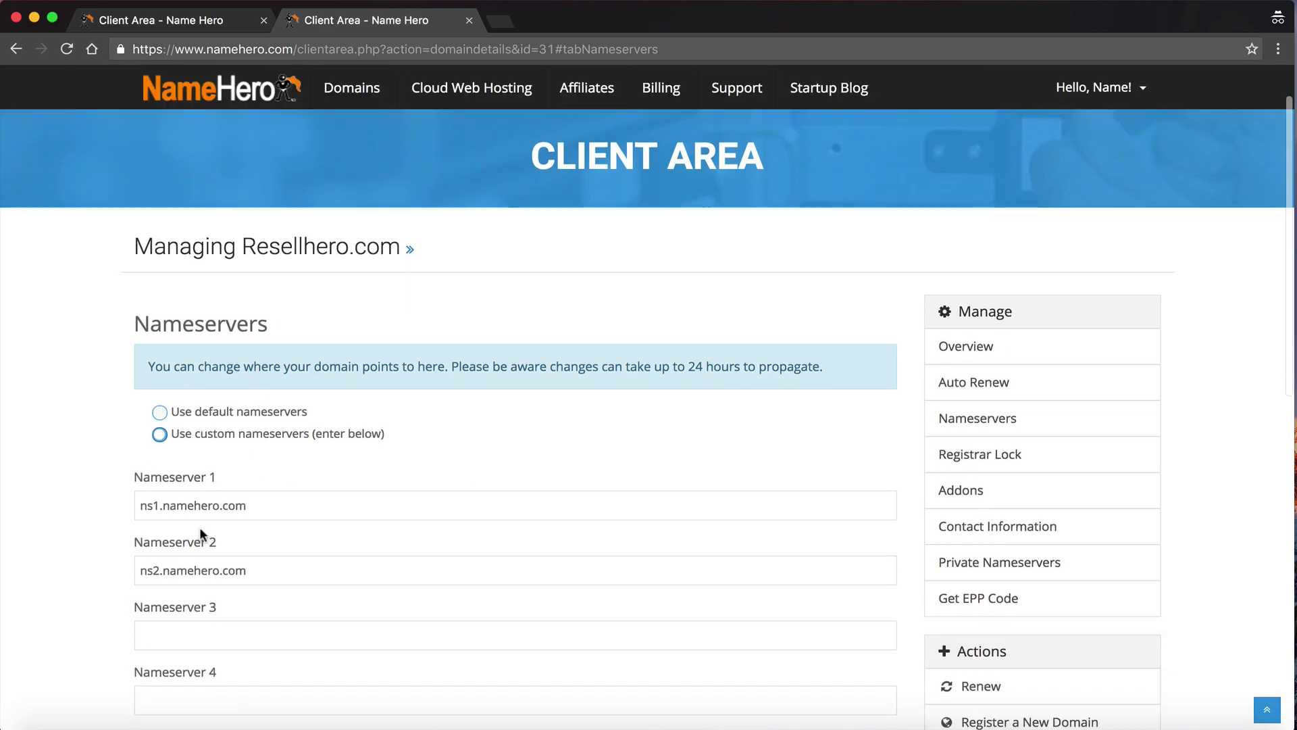
{"action": "left_click_drag", "start_coordinate": [164, 500], "coordinate": [587, 526]}
{"action": "type", "text": "resellhero.com"}
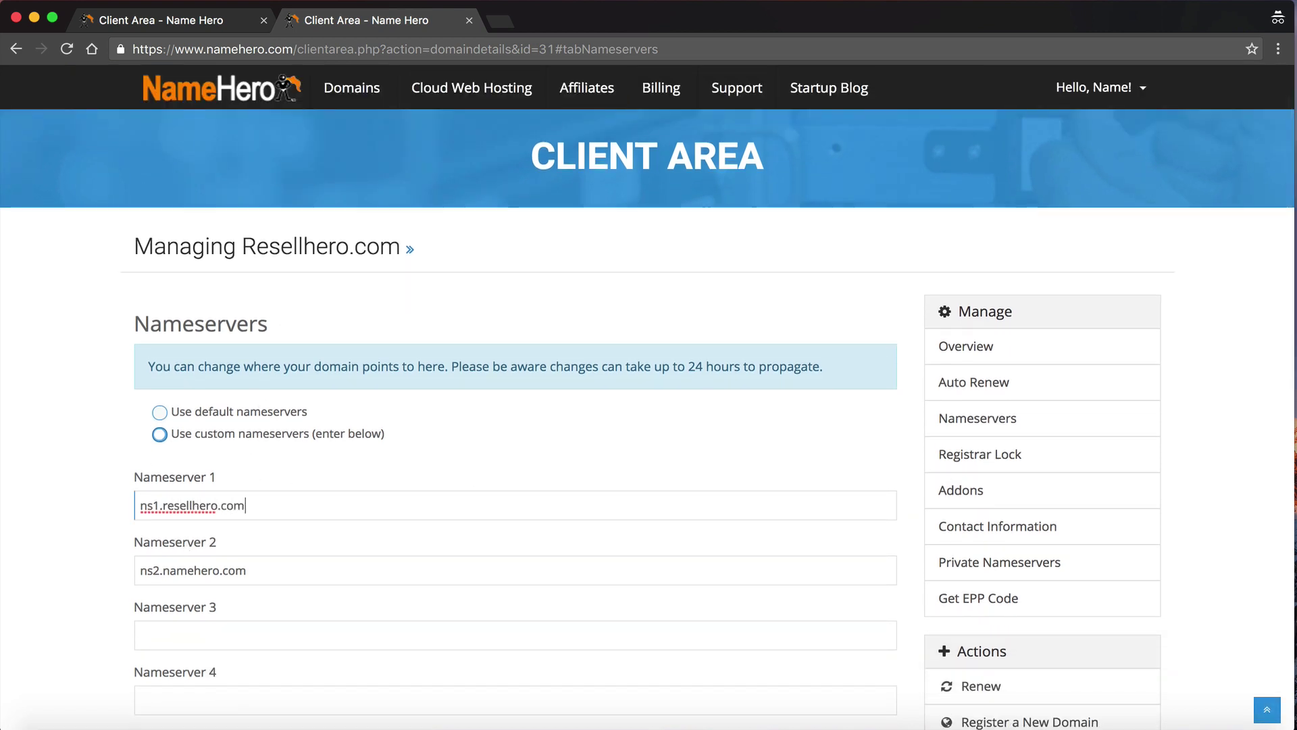
- Set Nameserver 2 to ns2.resellhero.com by reusing the first entry, and save the nameserver change
{"action": "key", "text": "super+a"}
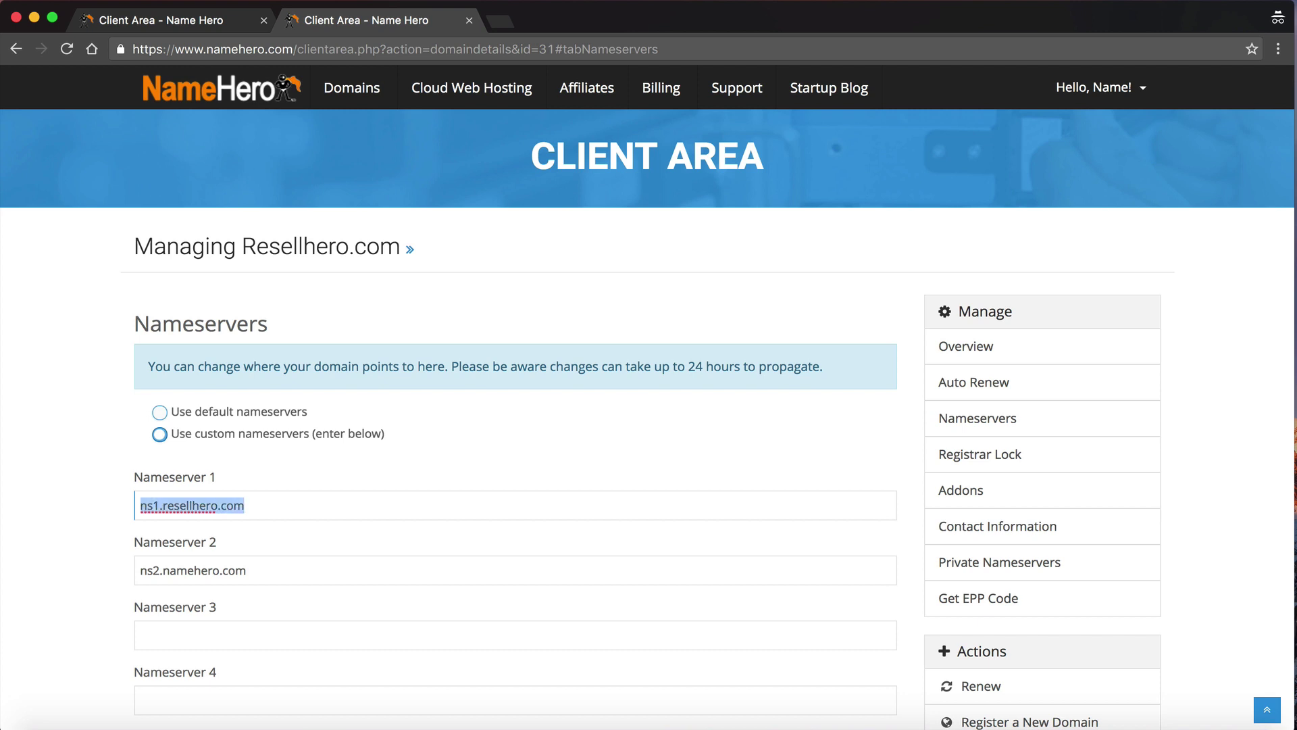
{"action": "key", "text": "super+x"}
{"action": "key", "text": "super+v"}
{"action": "triple_click", "coordinate": [248, 571]}
{"action": "key", "text": "super+v"}
{"action": "left_click", "coordinate": [160, 571]}
{"action": "key", "text": "BackSpace"}
{"action": "type", "text": "2"}
{"action": "scroll", "coordinate": [161, 484], "scroll_direction": "down", "scroll_amount": 5}
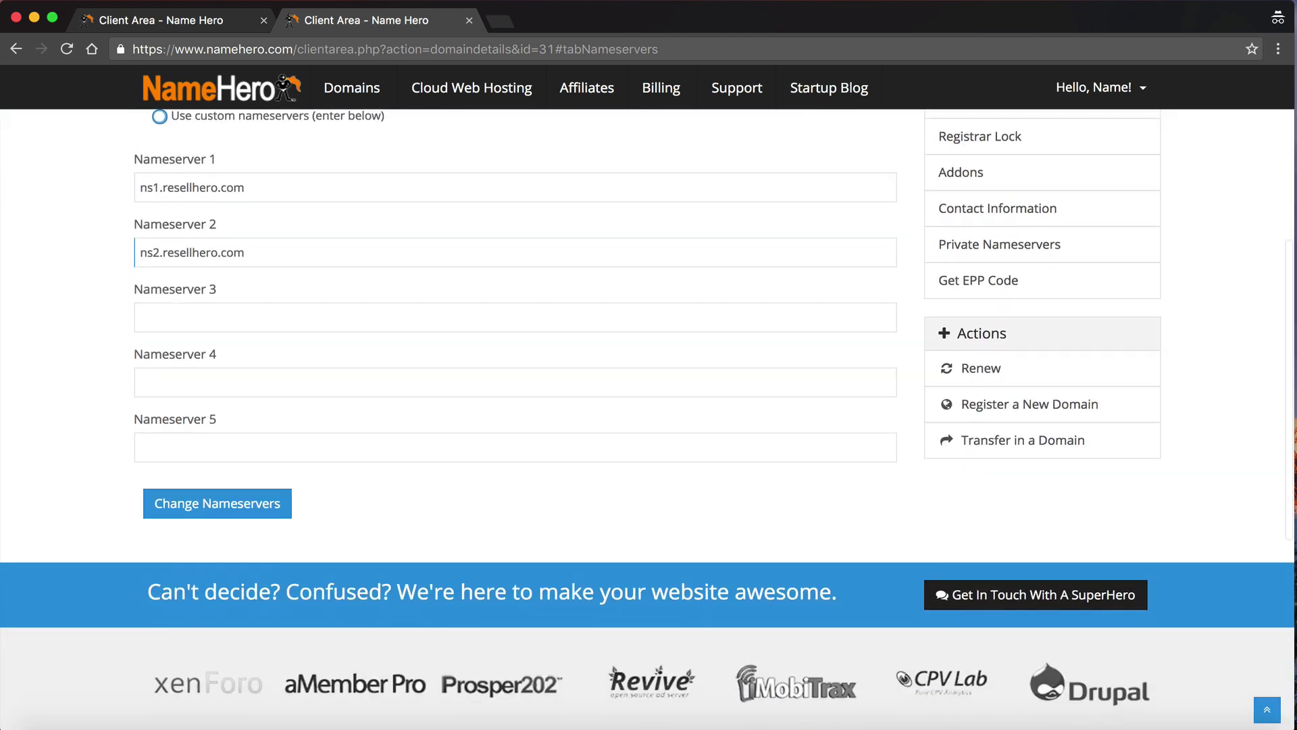
{"action": "left_click", "coordinate": [169, 508]}
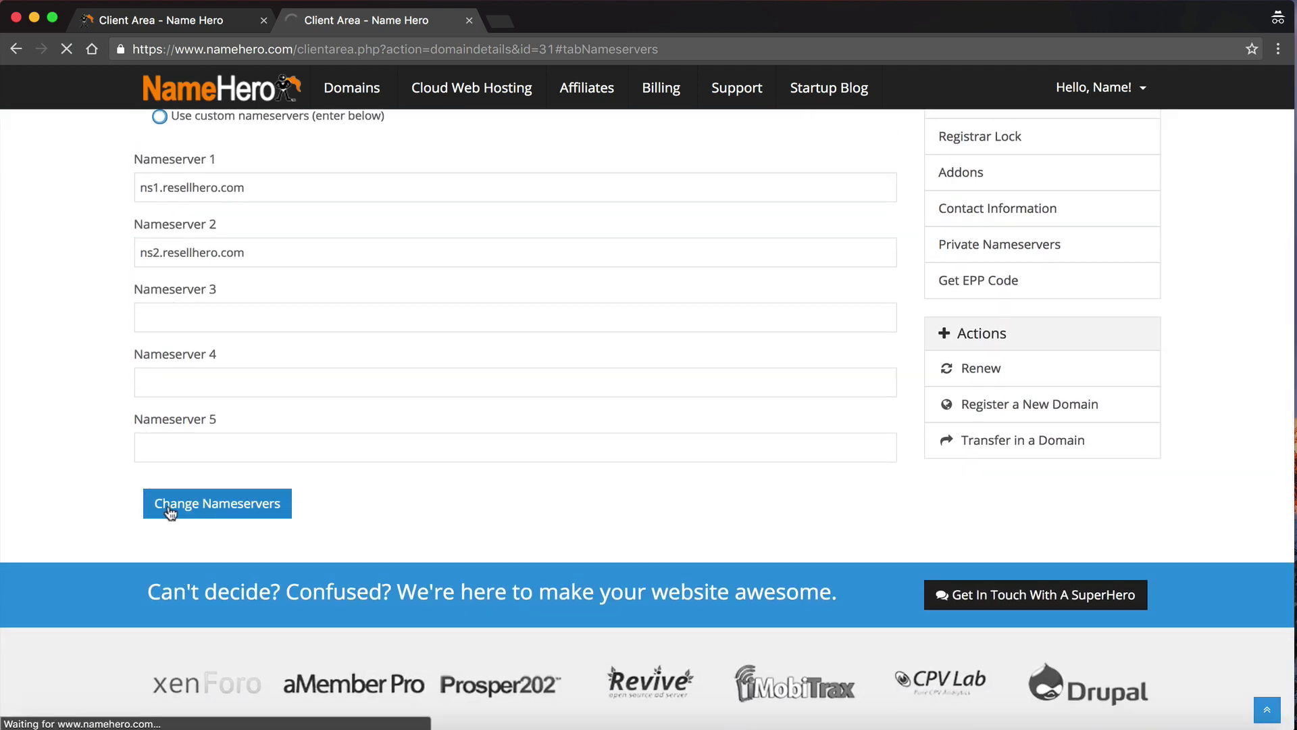
{"action": "scroll", "coordinate": [171, 514], "scroll_direction": "up", "scroll_amount": 5}
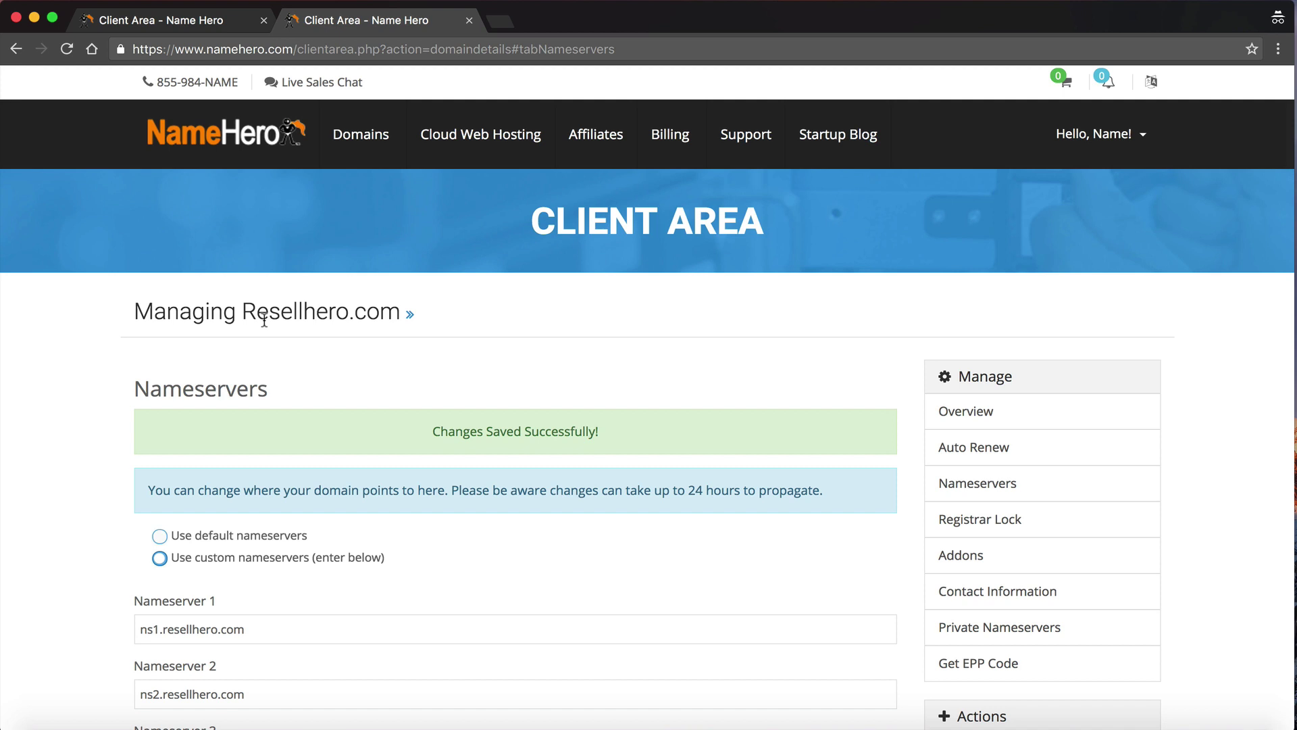
- Return to the reseller service, examine its WHMCS No Branding License key among the addons, and open the service's downloads
{"action": "left_click", "coordinate": [213, 22]}
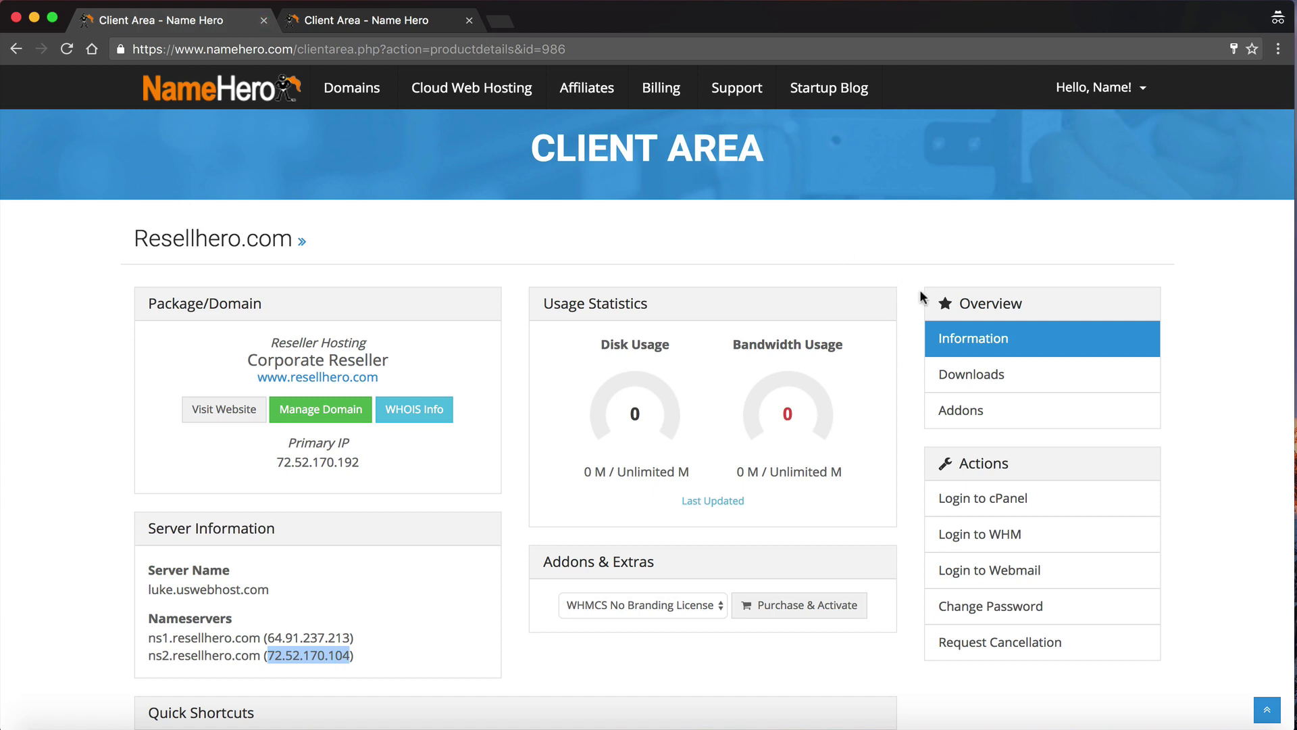
{"action": "left_click", "coordinate": [956, 410]}
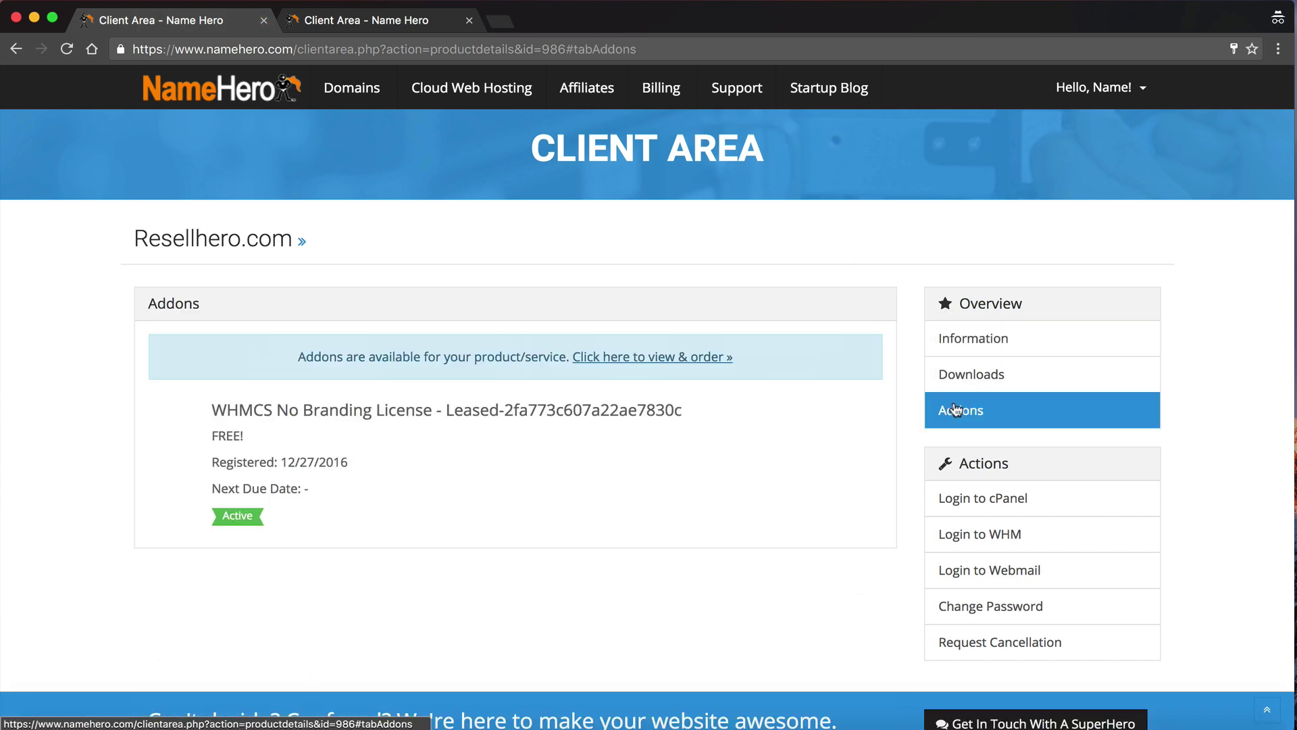
{"action": "left_click_drag", "start_coordinate": [447, 413], "coordinate": [210, 410]}
{"action": "left_click_drag", "start_coordinate": [452, 409], "coordinate": [519, 410]}
{"action": "left_click_drag", "start_coordinate": [684, 410], "coordinate": [480, 410]}
{"action": "left_click", "coordinate": [962, 371]}
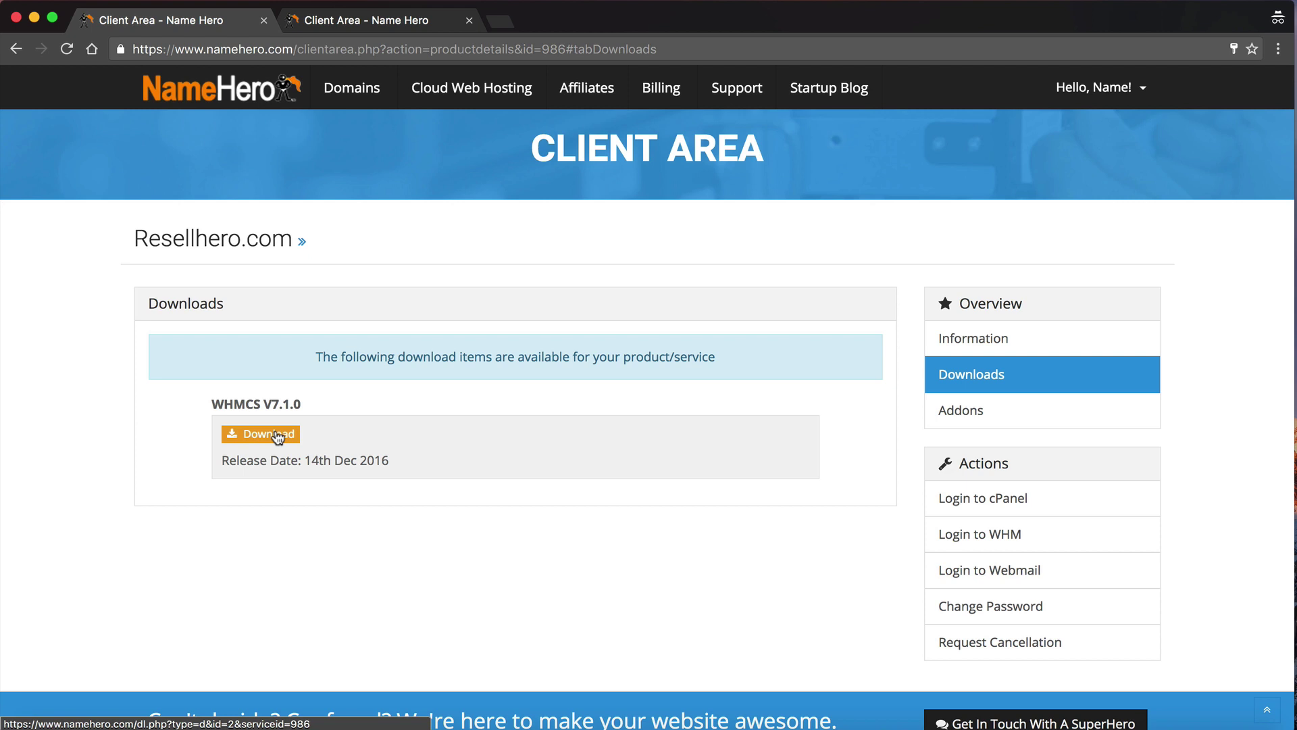
- Open the addons of the Resellhero.com service and select the full WHMCS No Branding License key
{"action": "left_click", "coordinate": [962, 412]}
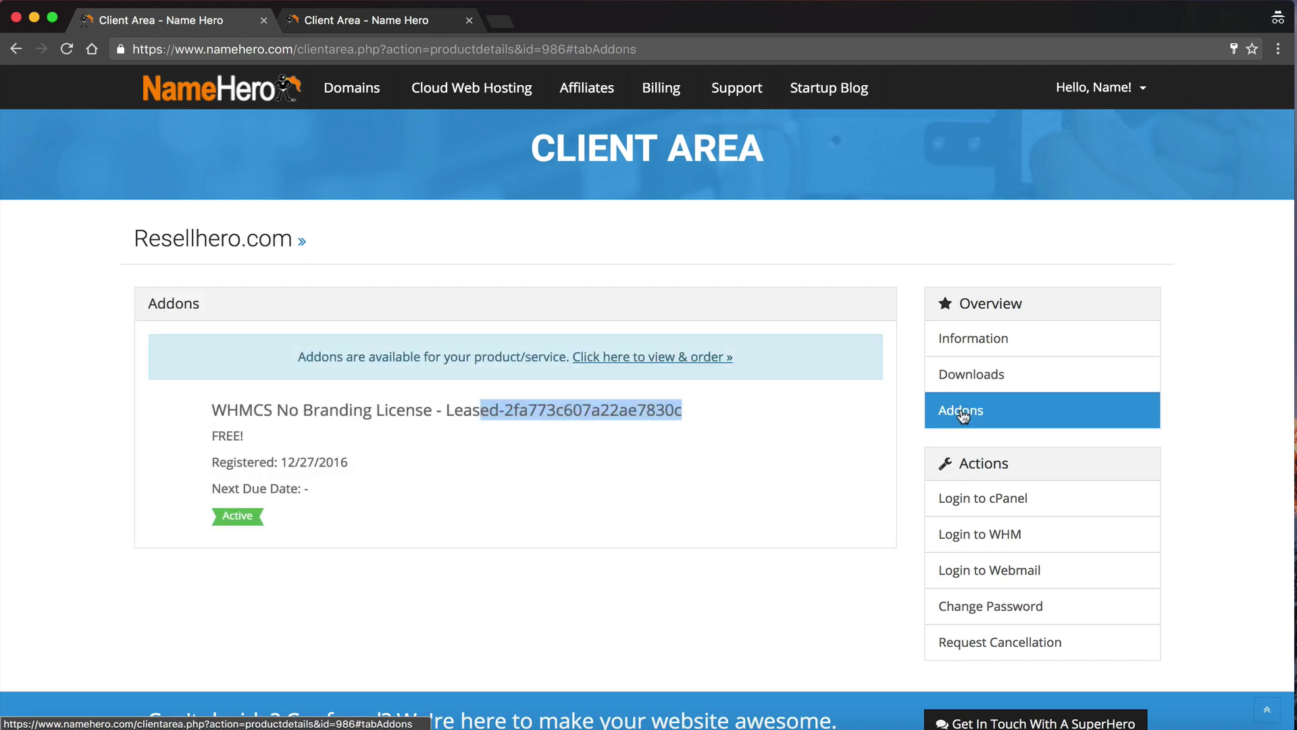
{"action": "left_click", "coordinate": [450, 416]}
{"action": "left_click_drag", "start_coordinate": [450, 416], "coordinate": [696, 407]}
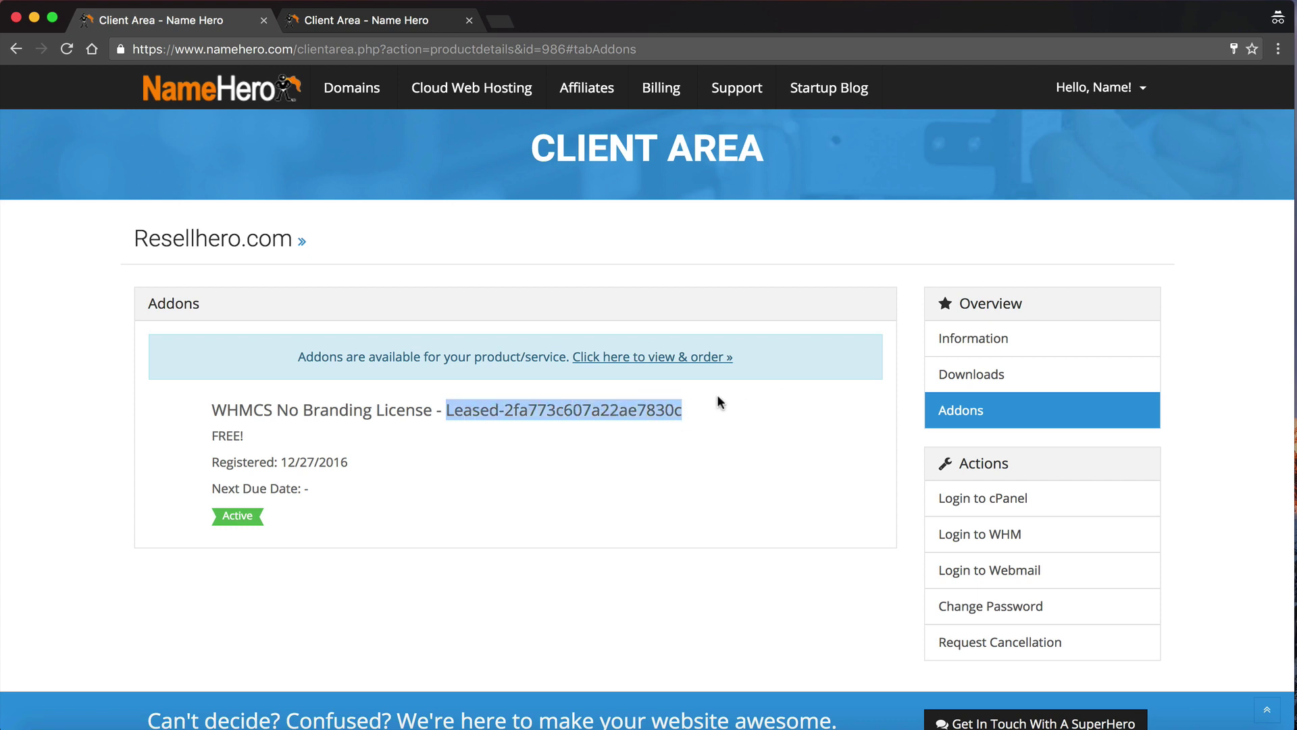
- In the second client area page, open the Corporate Reseller service for resellhero.com and log in to WHM
{"action": "left_click", "coordinate": [346, 21]}
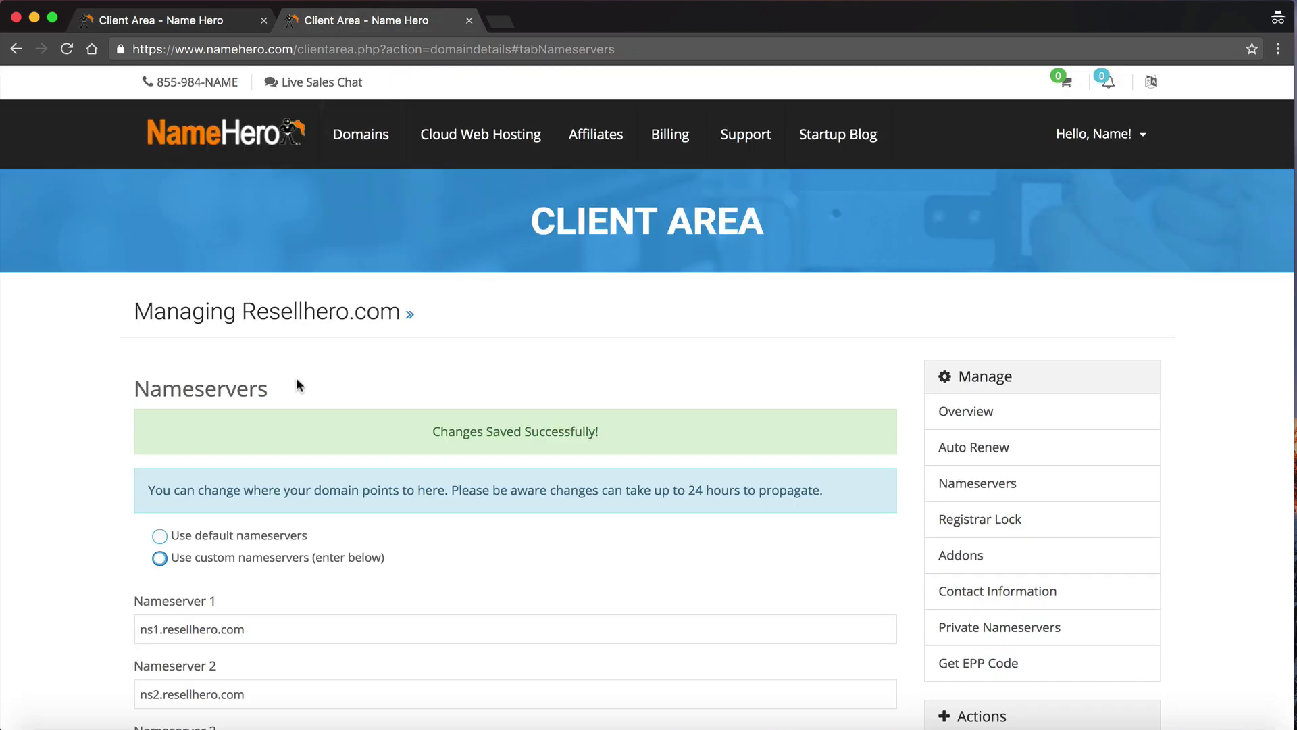
{"action": "left_click", "coordinate": [236, 134]}
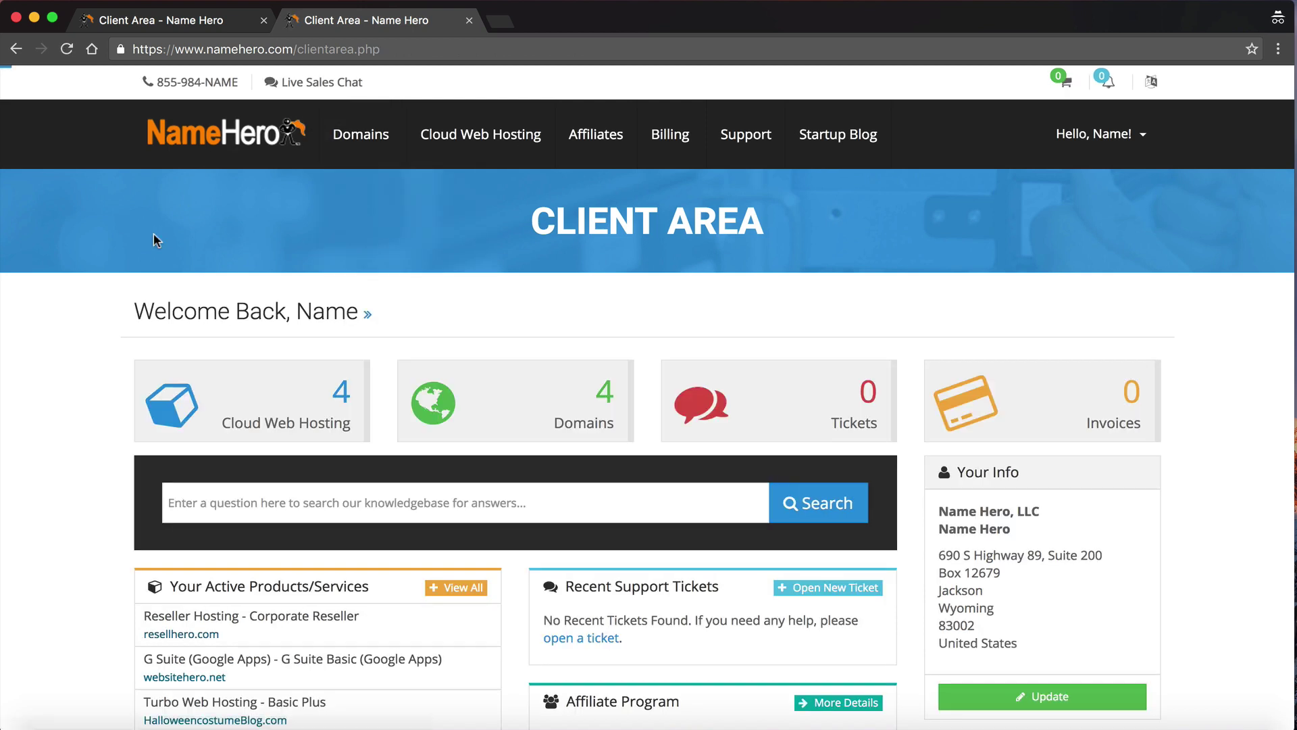
{"action": "left_click", "coordinate": [237, 431]}
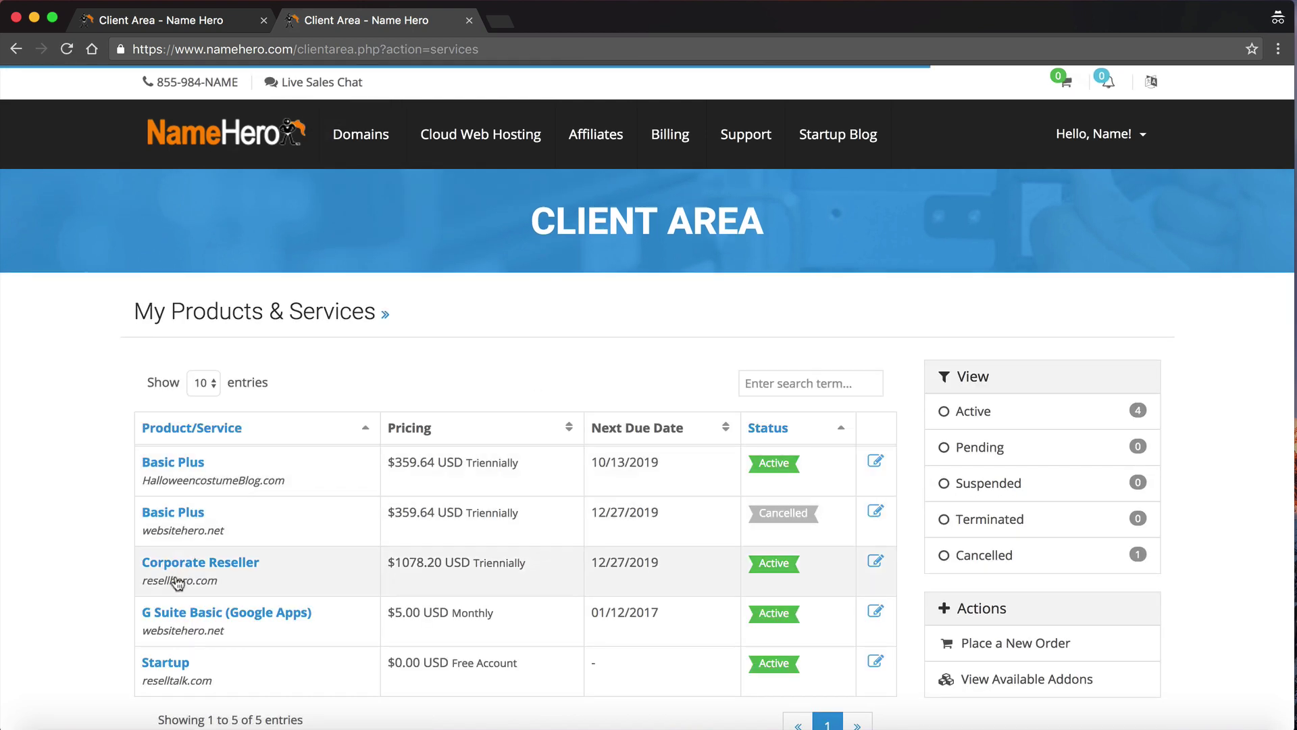
{"action": "left_click", "coordinate": [177, 581]}
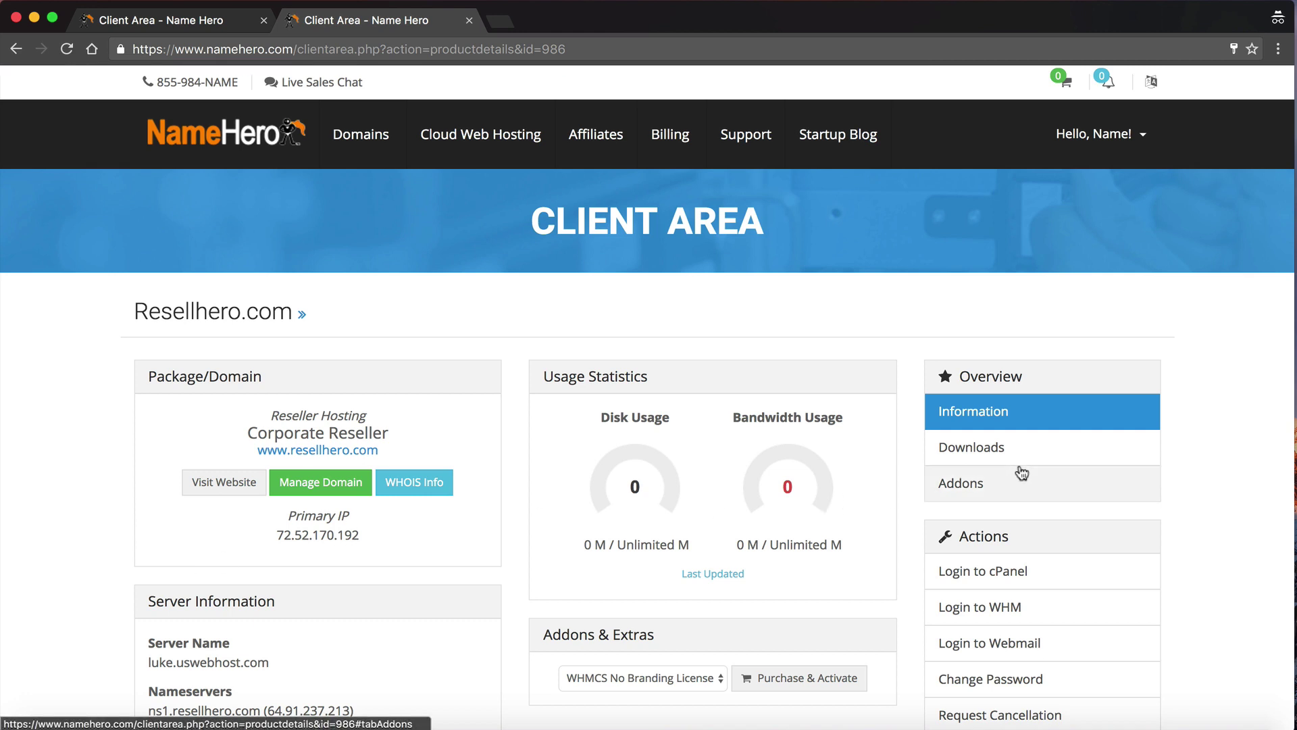
{"action": "scroll", "coordinate": [1013, 480], "scroll_direction": "down", "scroll_amount": 2}
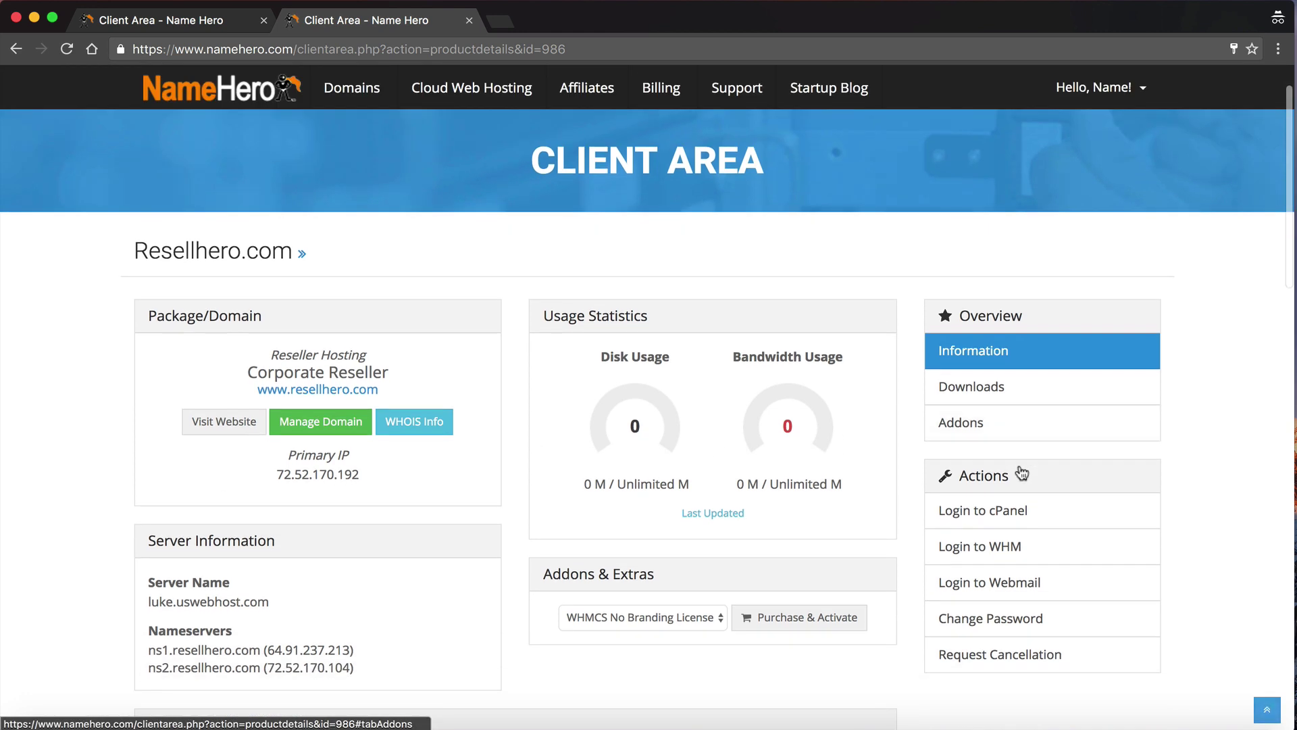
{"action": "left_click", "coordinate": [1011, 546]}
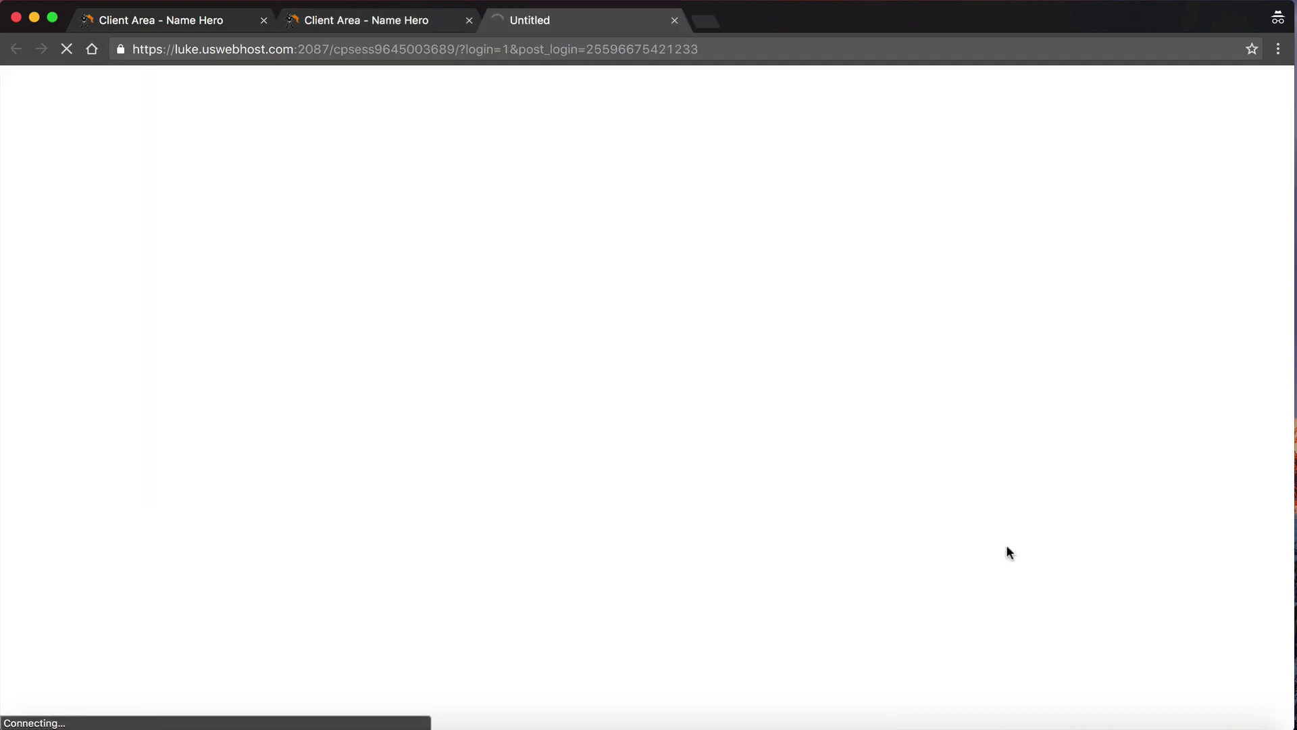
- List the WHM accounts, open the cPanel of resellhero.com, and dismiss its User Manager introduction
{"action": "type", "text": "list"}
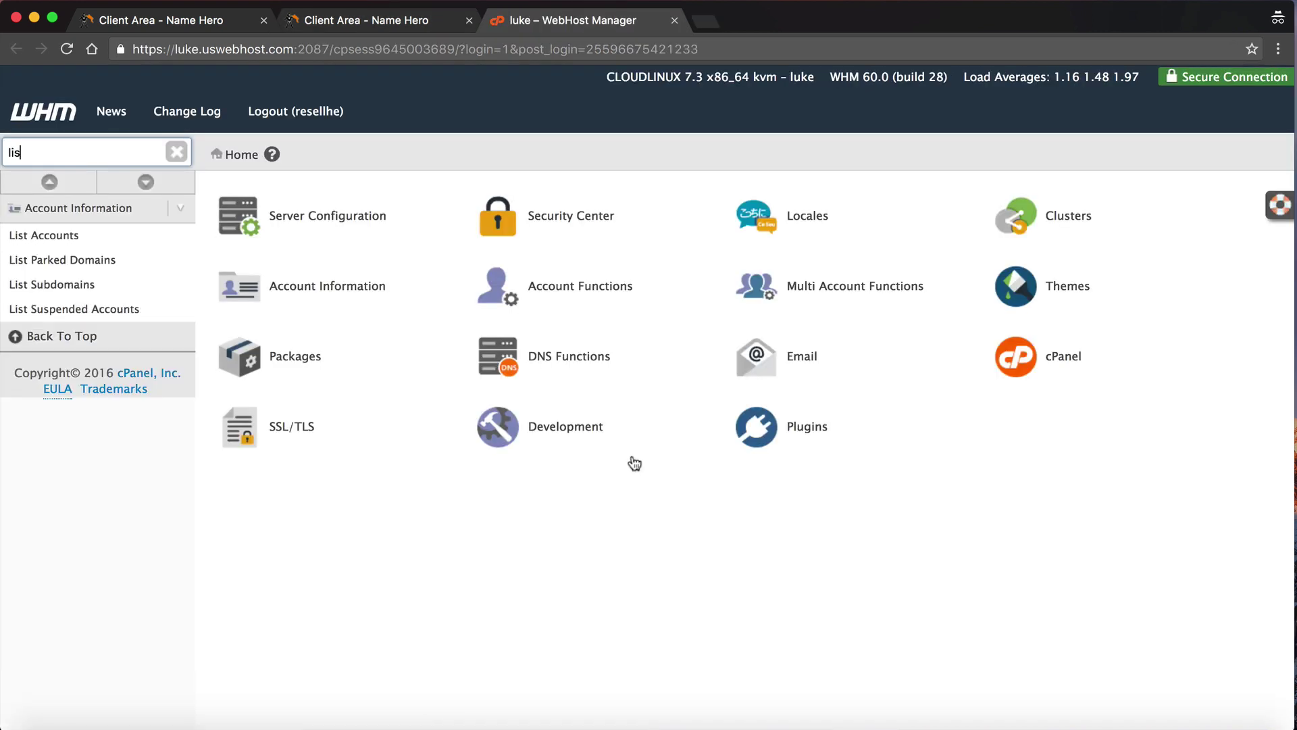
{"action": "left_click", "coordinate": [81, 235]}
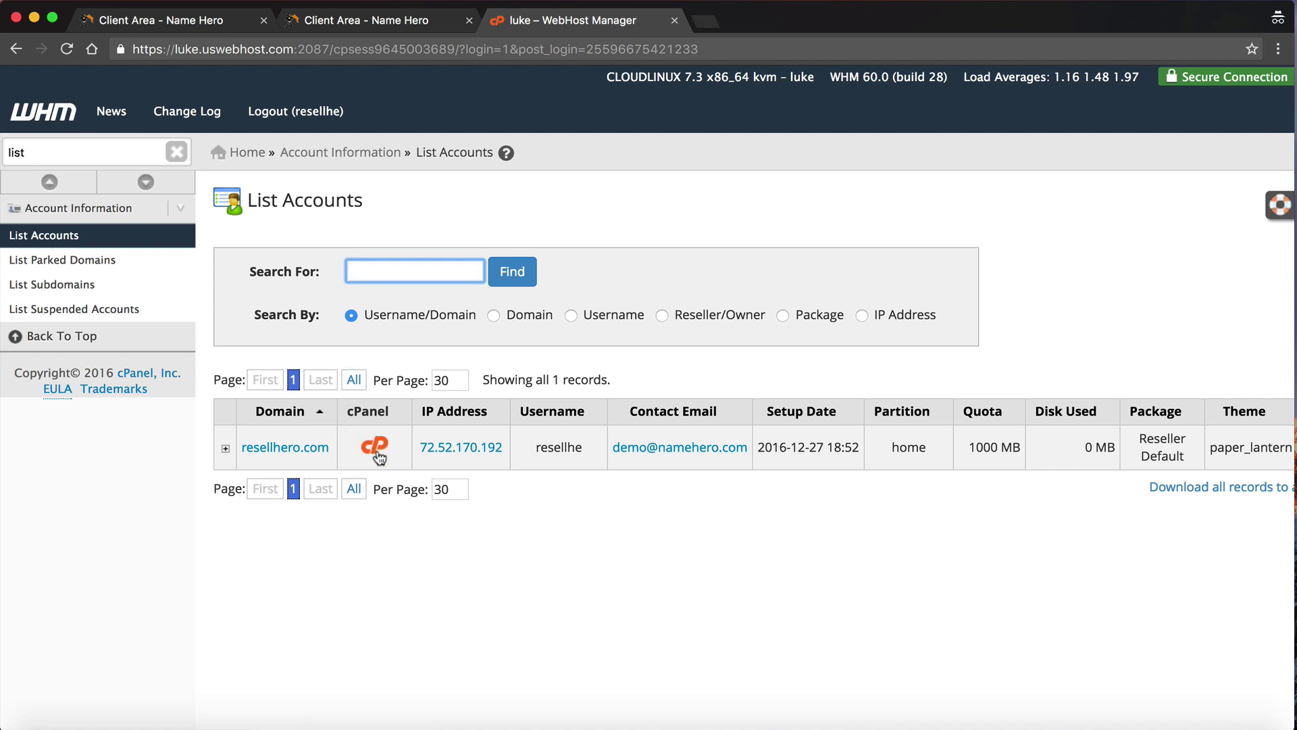
{"action": "left_click", "coordinate": [408, 21]}
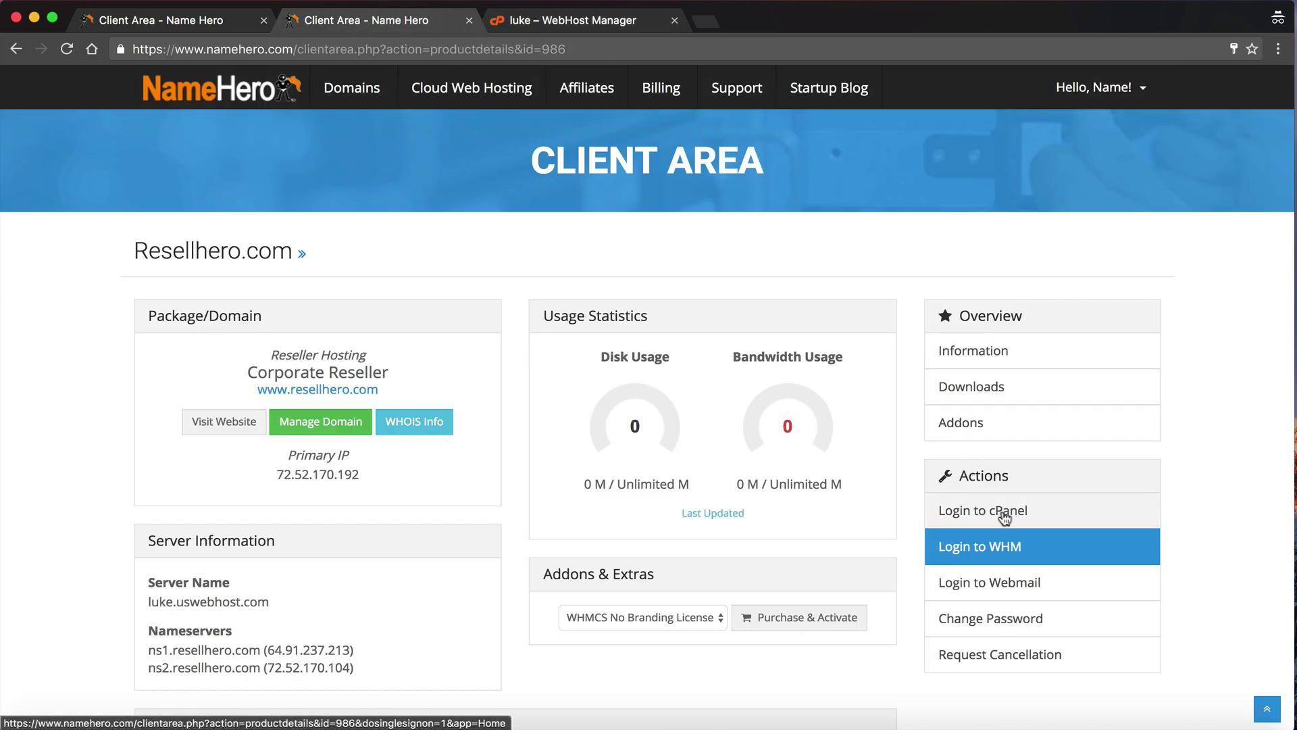
{"action": "key", "text": "ctrl+Tab"}
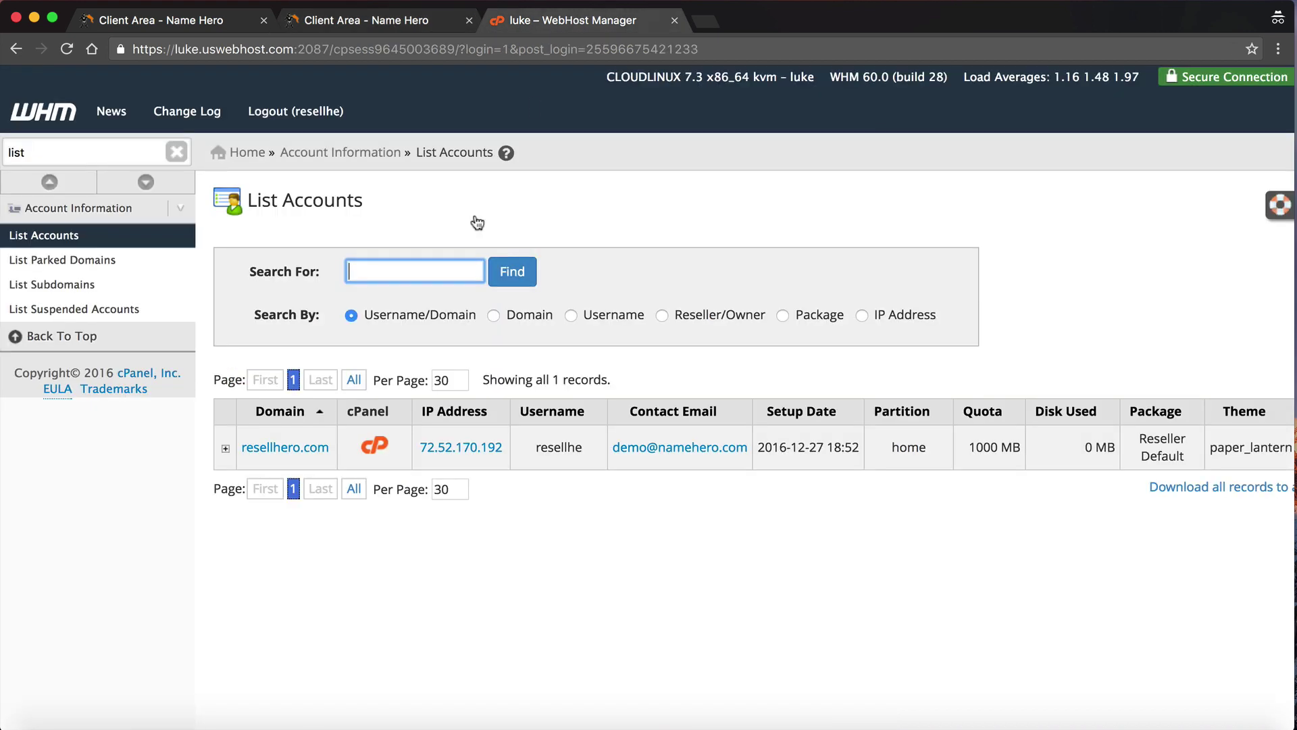
{"action": "left_click", "coordinate": [375, 441]}
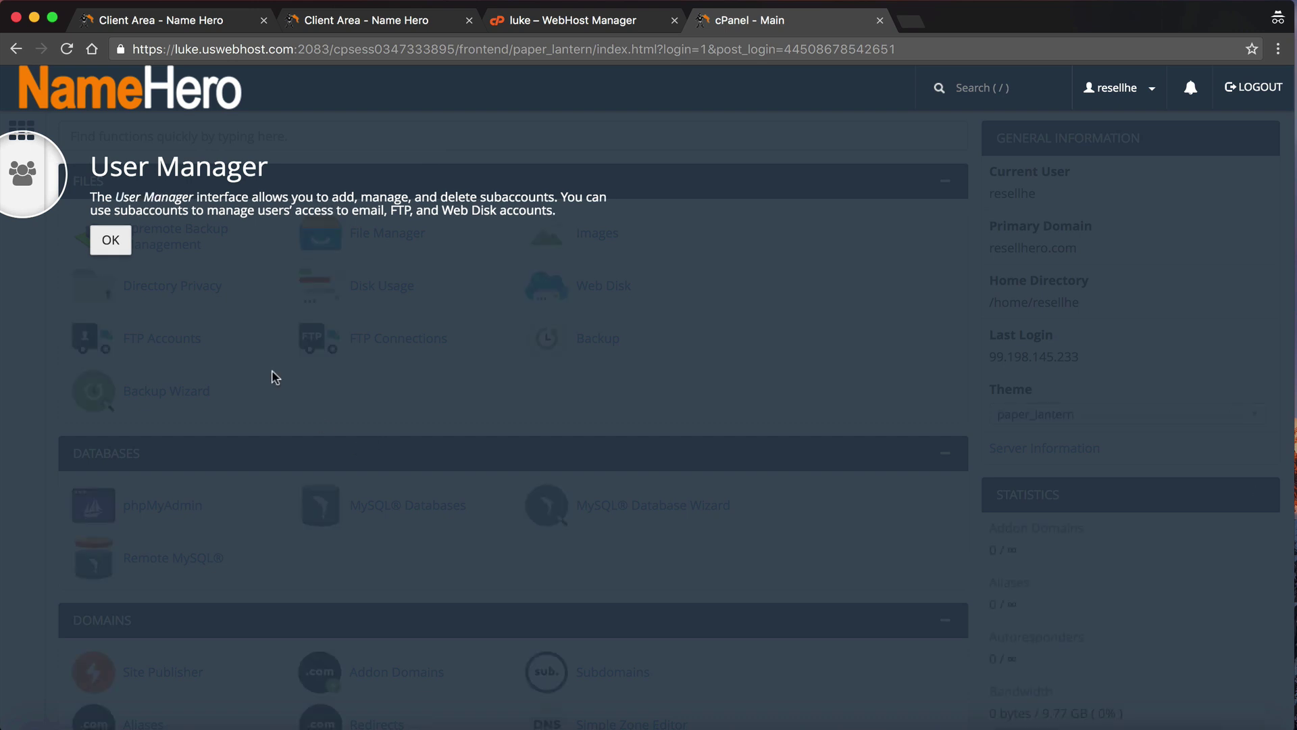
{"action": "left_click", "coordinate": [110, 241]}
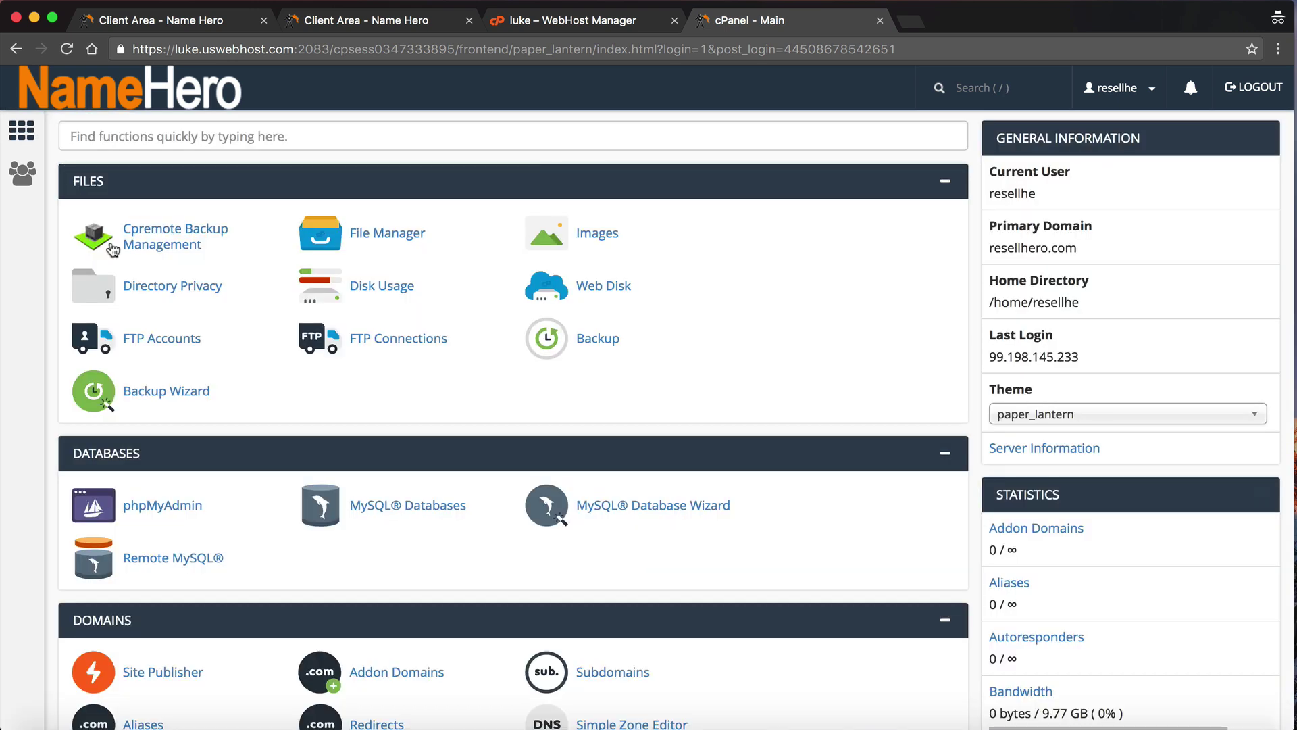
- Find WHMCS among the Softaculous scripts in cPanel and open its overview page
{"action": "scroll", "coordinate": [112, 250], "scroll_direction": "down", "scroll_amount": 20}
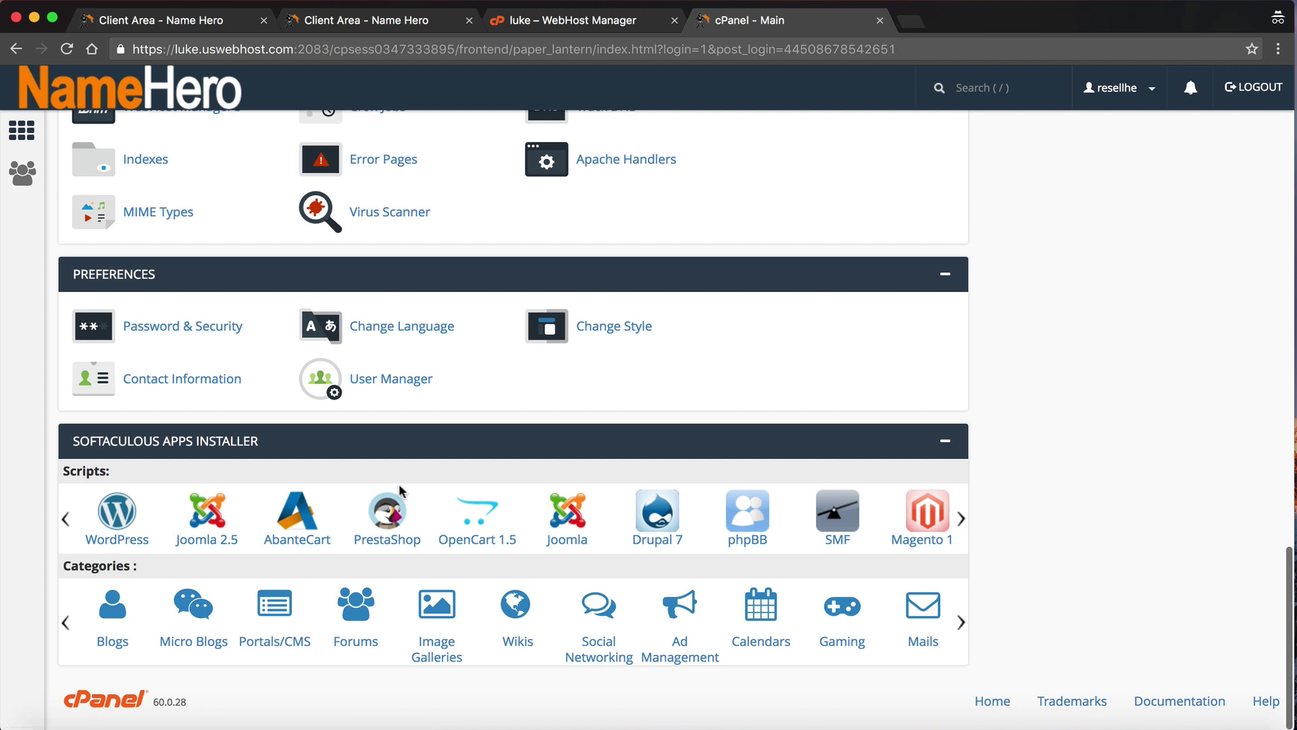
{"action": "left_click", "coordinate": [961, 519]}
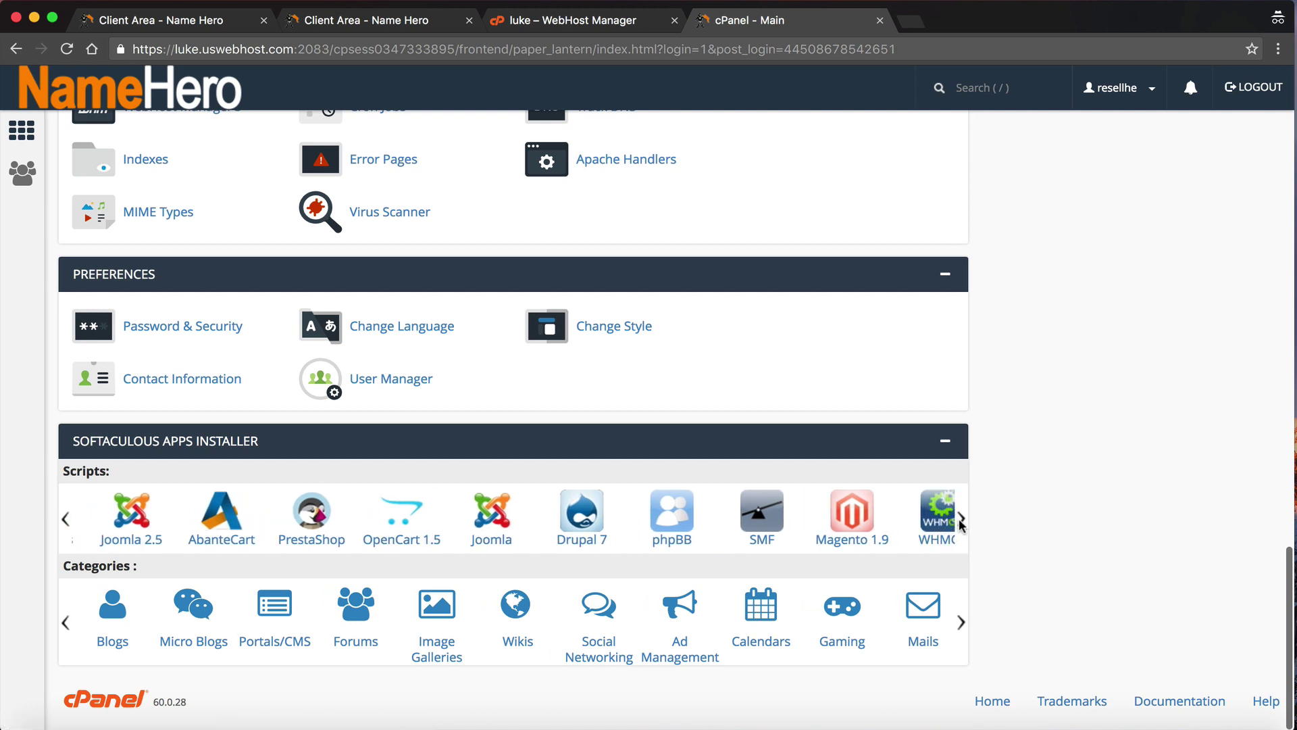
{"action": "left_click", "coordinate": [885, 546]}
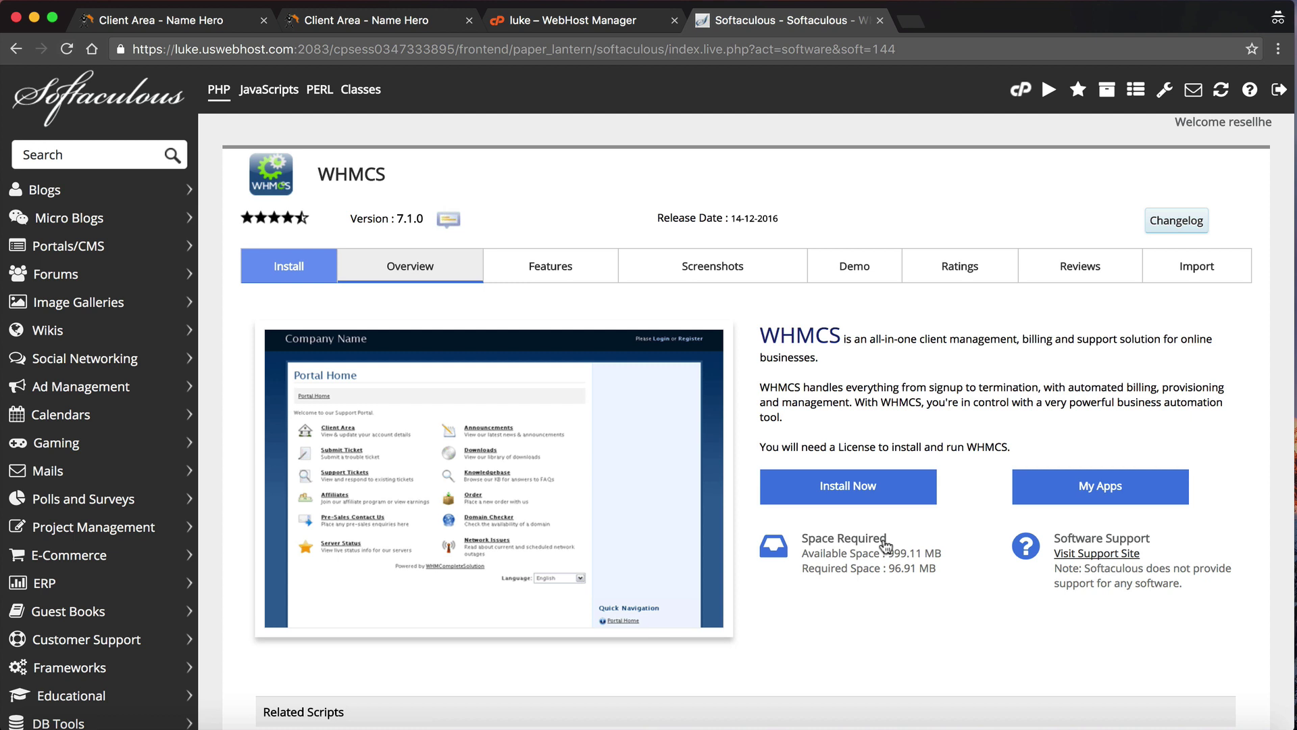
{"action": "left_click", "coordinate": [868, 476]}
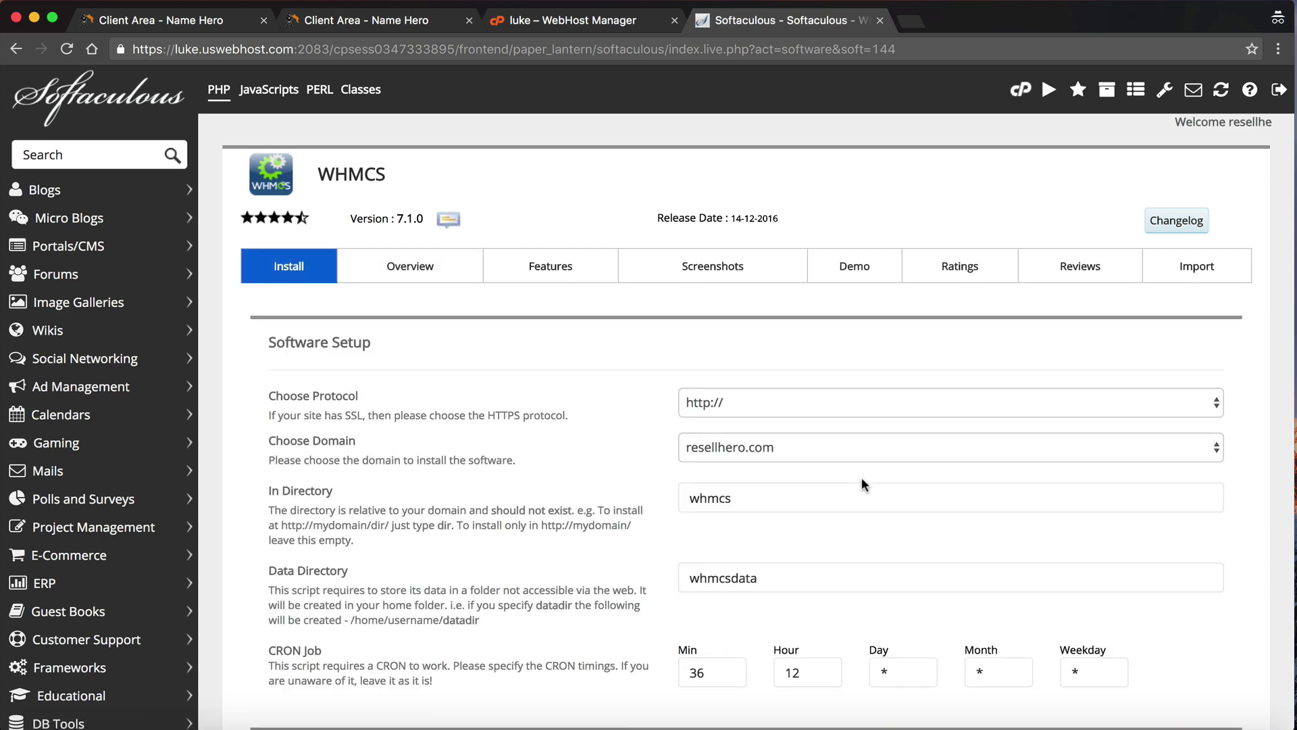
{"action": "left_click", "coordinate": [816, 404]}
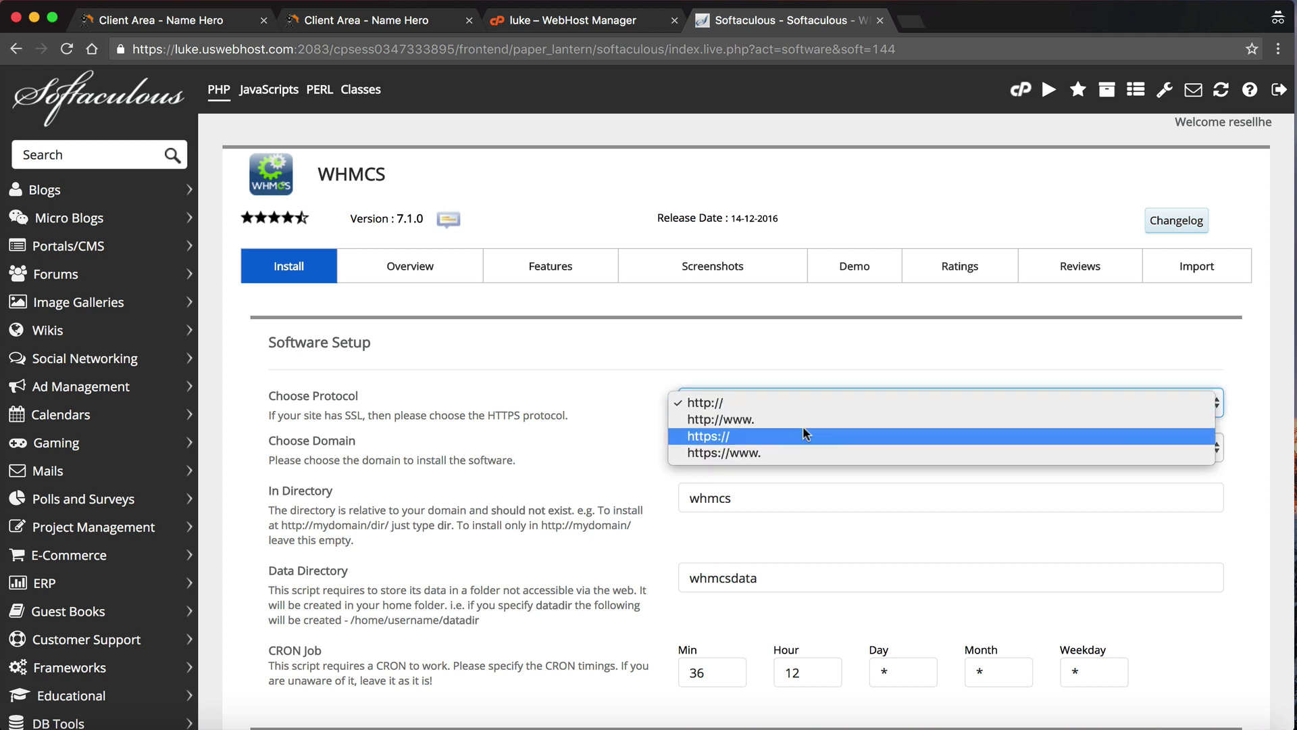
{"action": "left_click", "coordinate": [727, 398]}
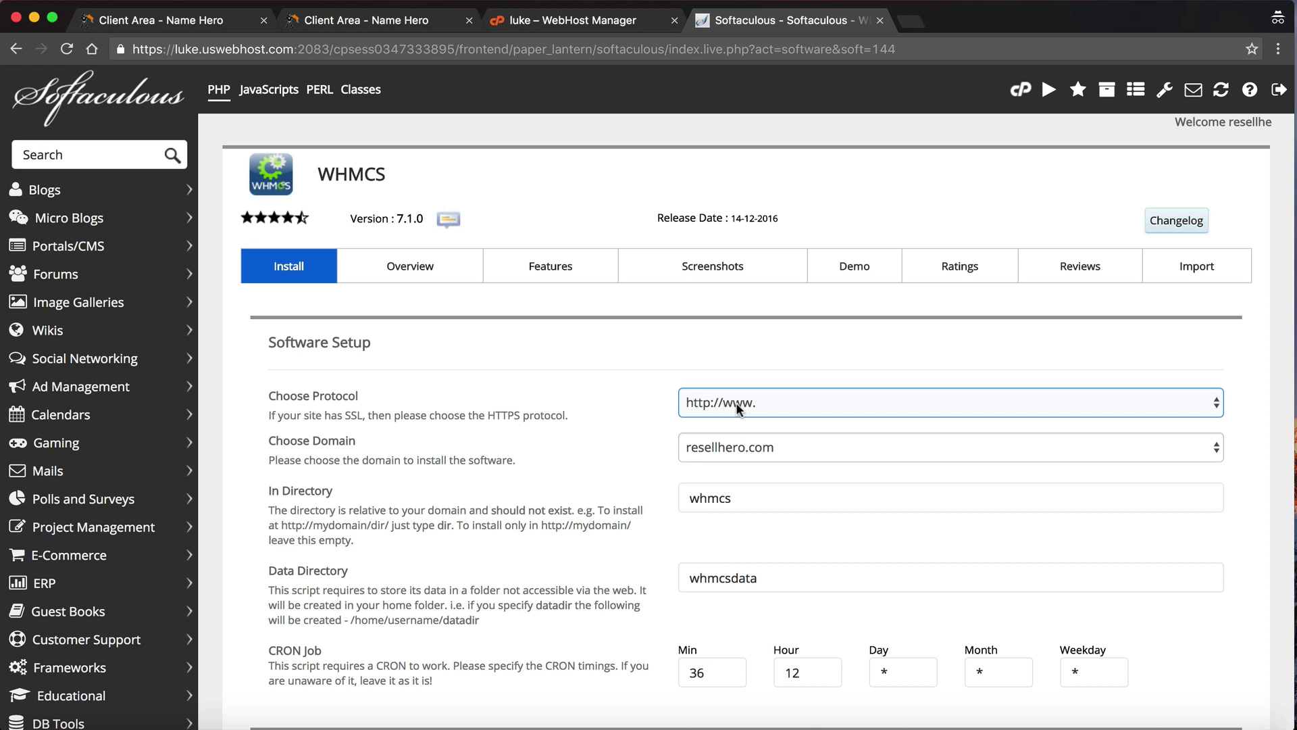
- Set the WHMCS installation directory to clients
{"action": "left_click", "coordinate": [740, 500]}
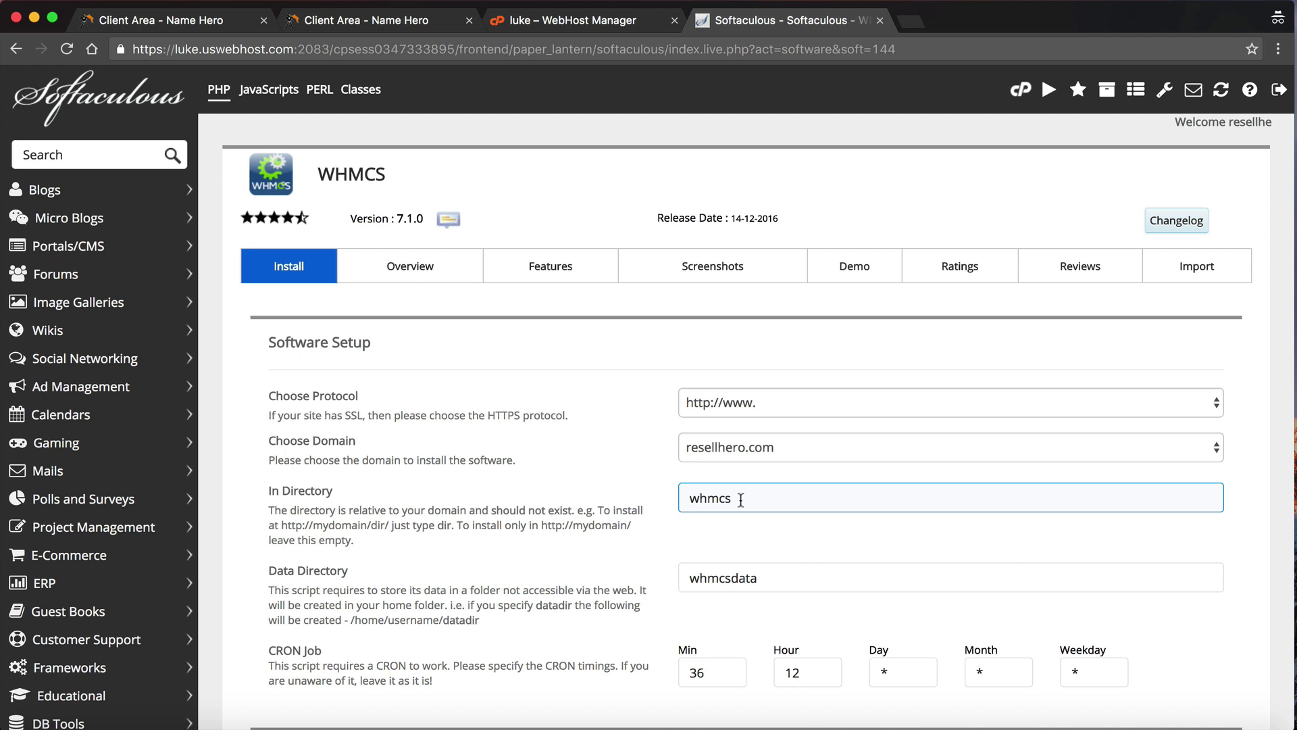
{"action": "left_click_drag", "start_coordinate": [740, 500], "coordinate": [670, 493]}
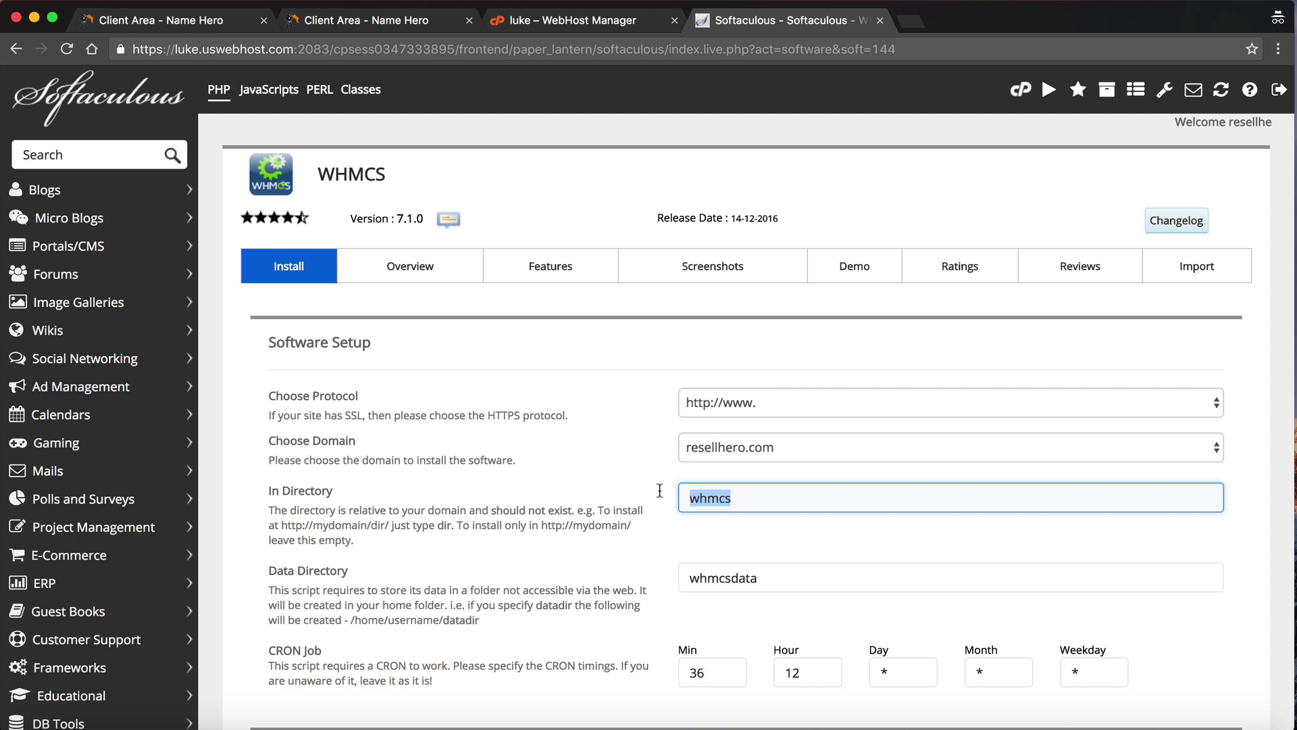
{"action": "type", "text": "clients"}
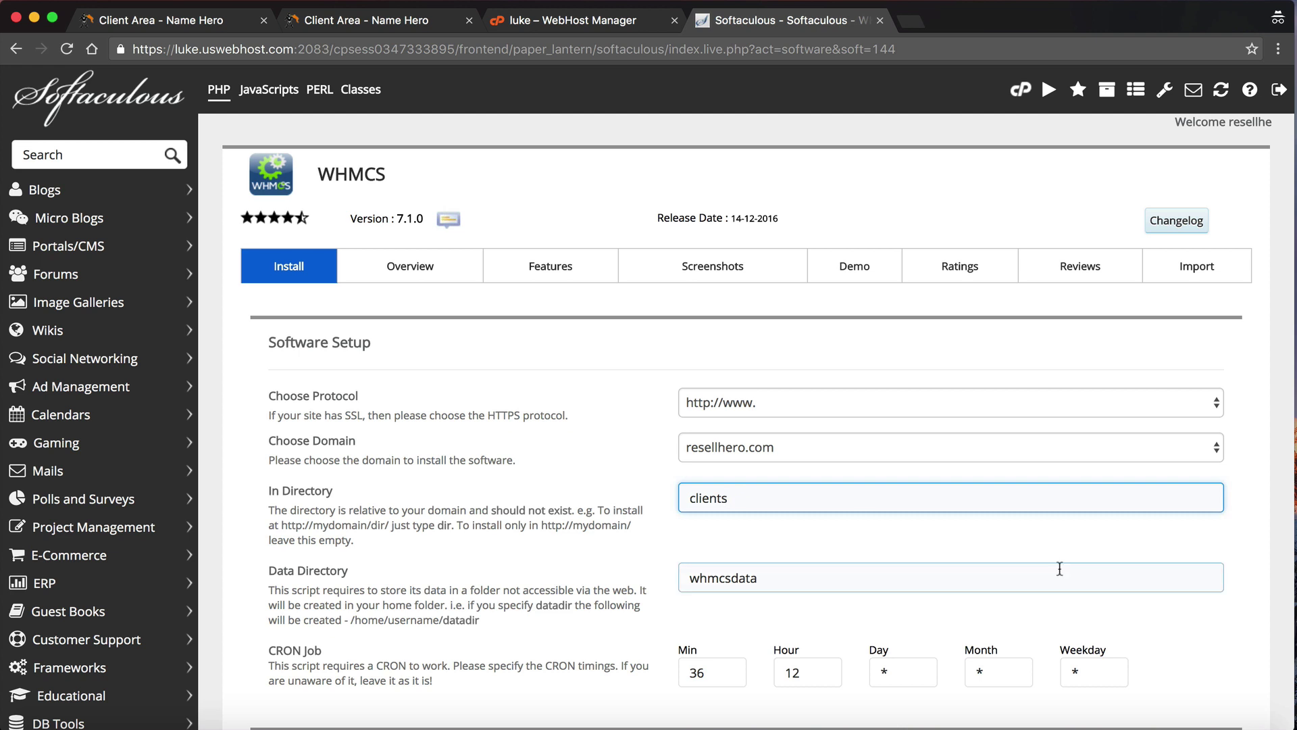
- Clear the installation directory so that WHMCS installs in the root of resellhero.com
{"action": "left_click_drag", "start_coordinate": [738, 497], "coordinate": [653, 496]}
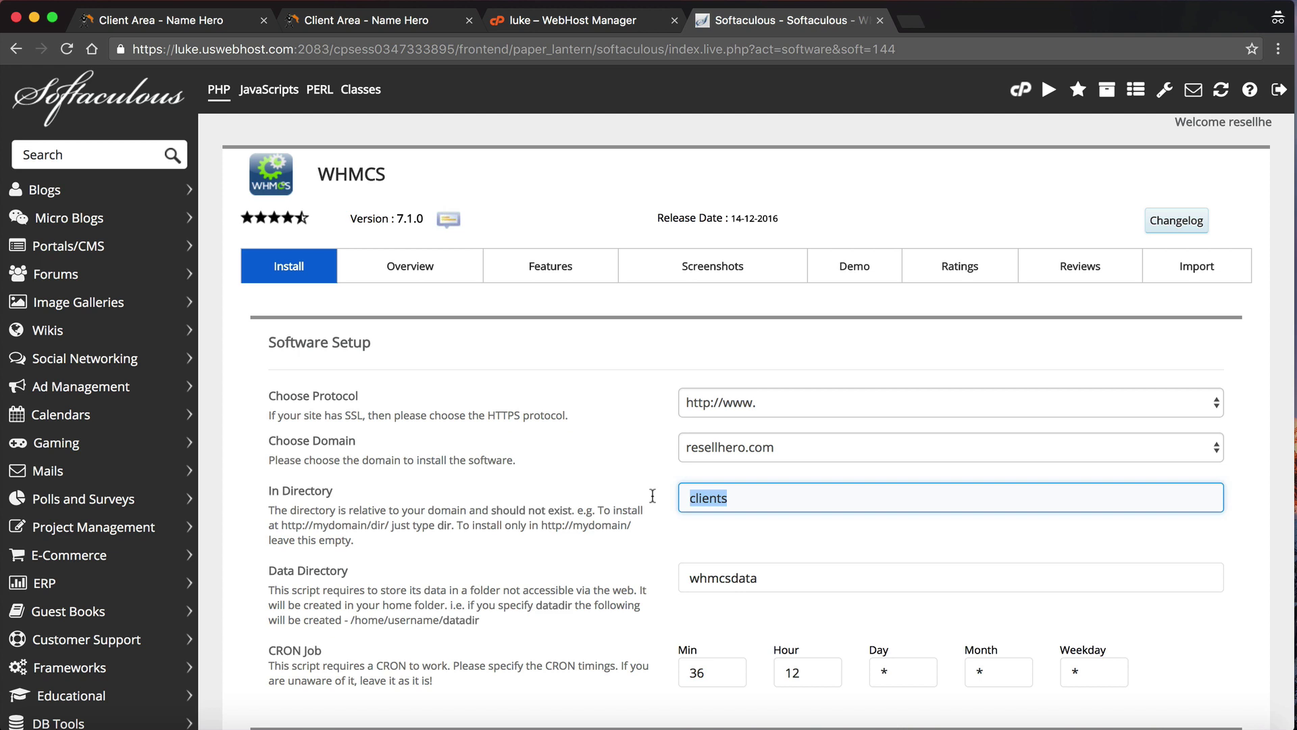
{"action": "key", "text": "BackSpace"}
{"action": "left_click", "coordinate": [692, 466]}
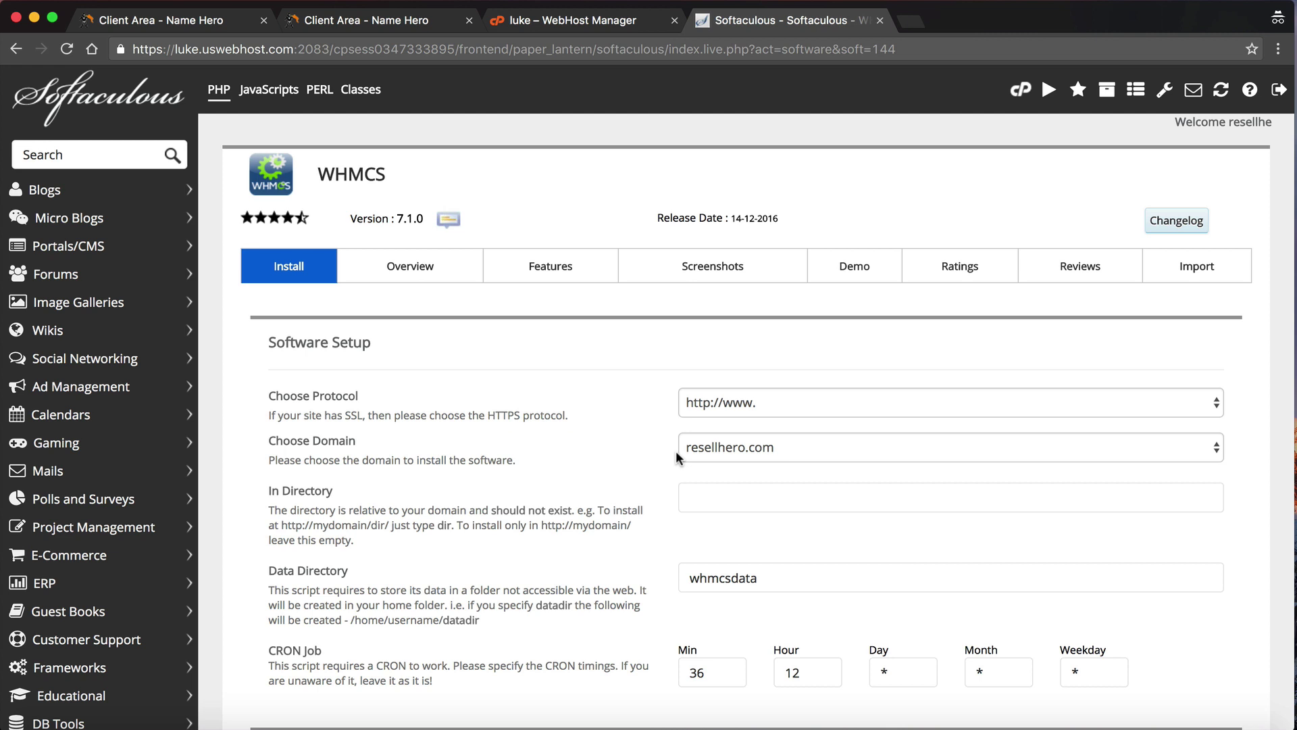
{"action": "left_click", "coordinate": [731, 450]}
{"action": "left_click", "coordinate": [659, 495]}
- Keep the whmcsdata data directory and the CRON timings, and set the Company Name to Resell Hero
{"action": "scroll", "coordinate": [659, 494], "scroll_direction": "down", "scroll_amount": 3}
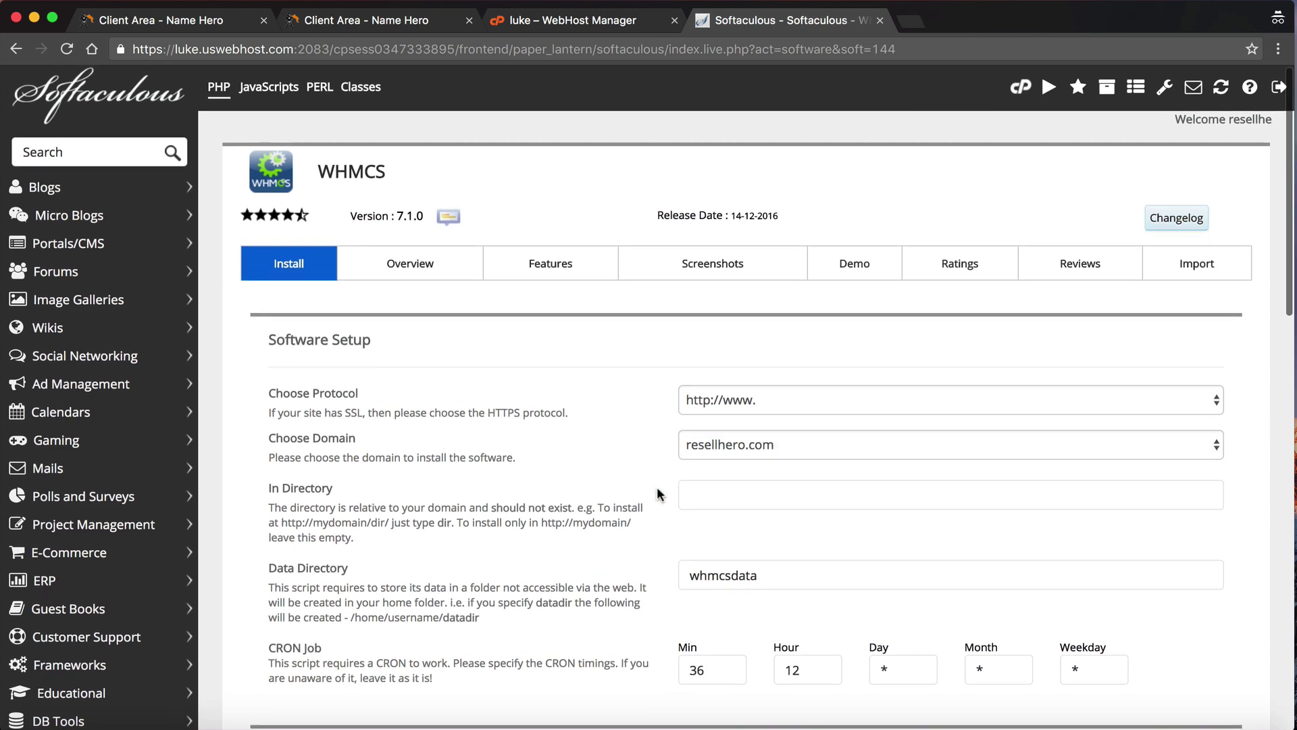
{"action": "left_click", "coordinate": [804, 483]}
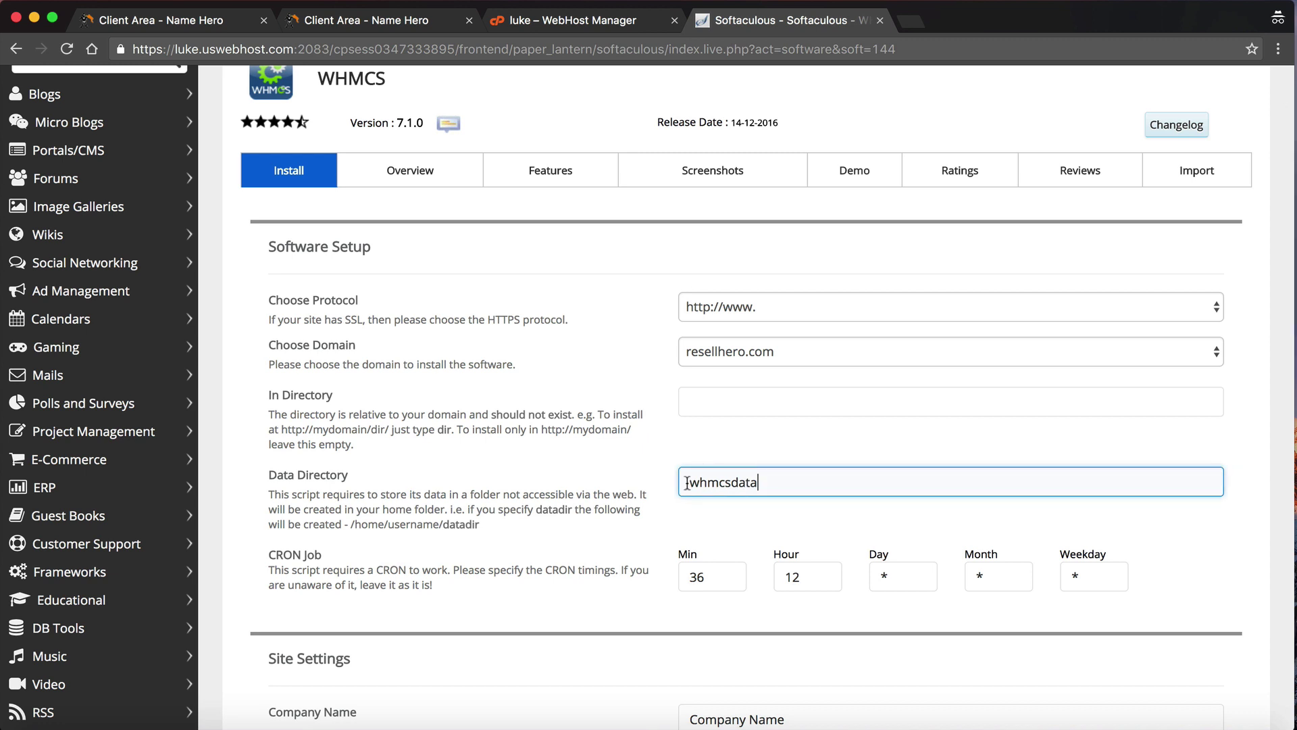
{"action": "scroll", "coordinate": [690, 486], "scroll_direction": "down", "scroll_amount": 2}
{"action": "scroll", "coordinate": [690, 486], "scroll_direction": "down", "scroll_amount": 2}
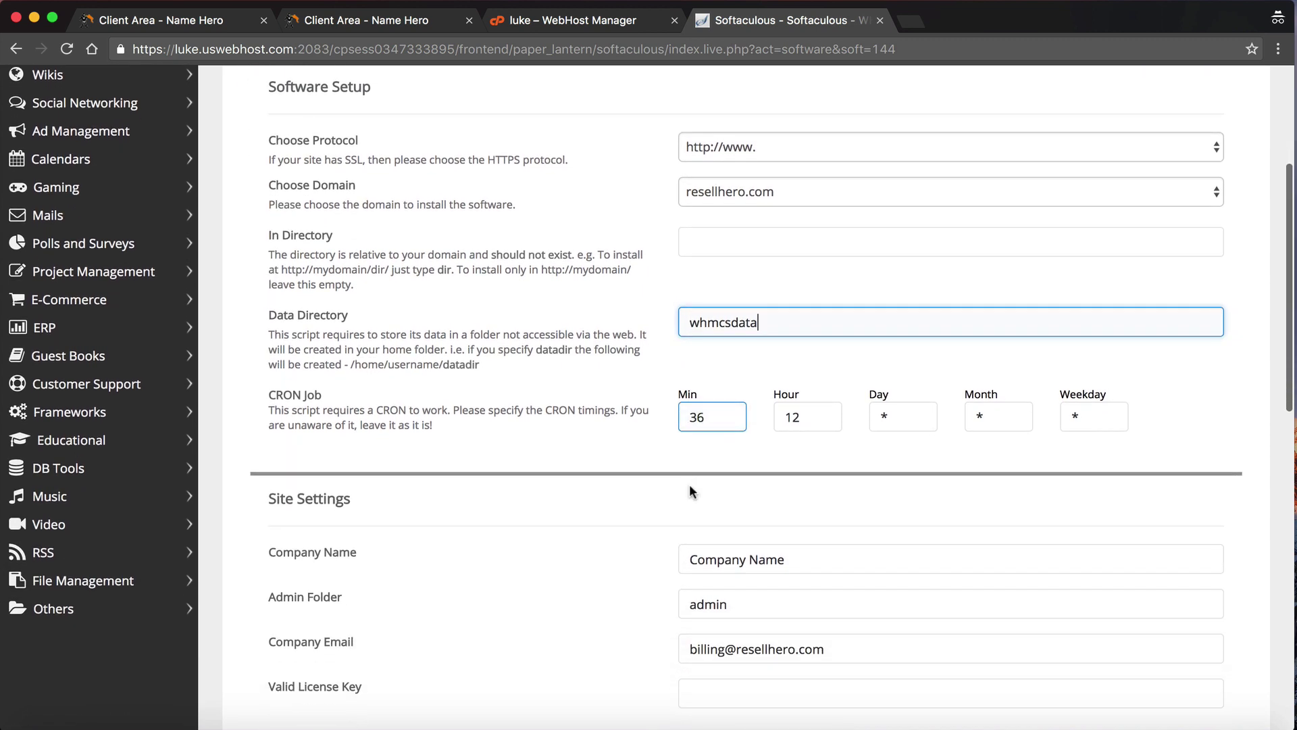
{"action": "scroll", "coordinate": [615, 442], "scroll_direction": "down", "scroll_amount": 2}
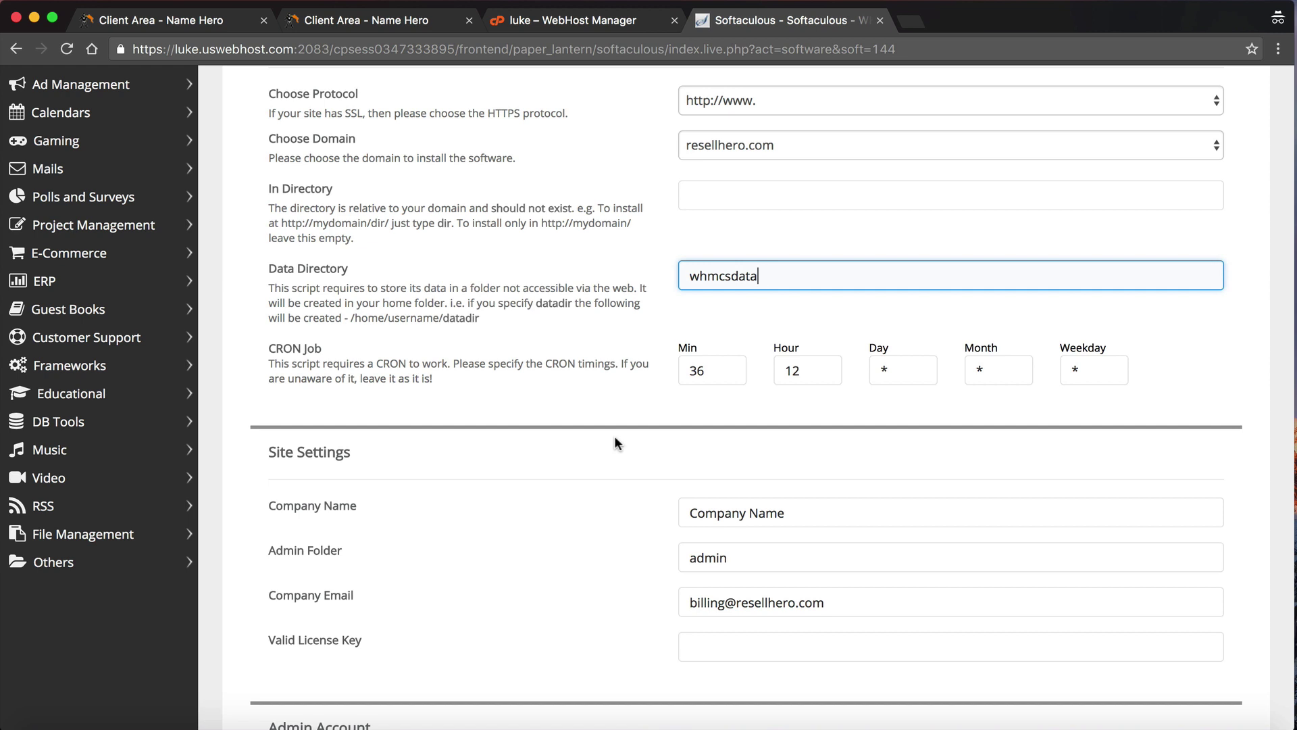
{"action": "scroll", "coordinate": [639, 399], "scroll_direction": "down", "scroll_amount": 2}
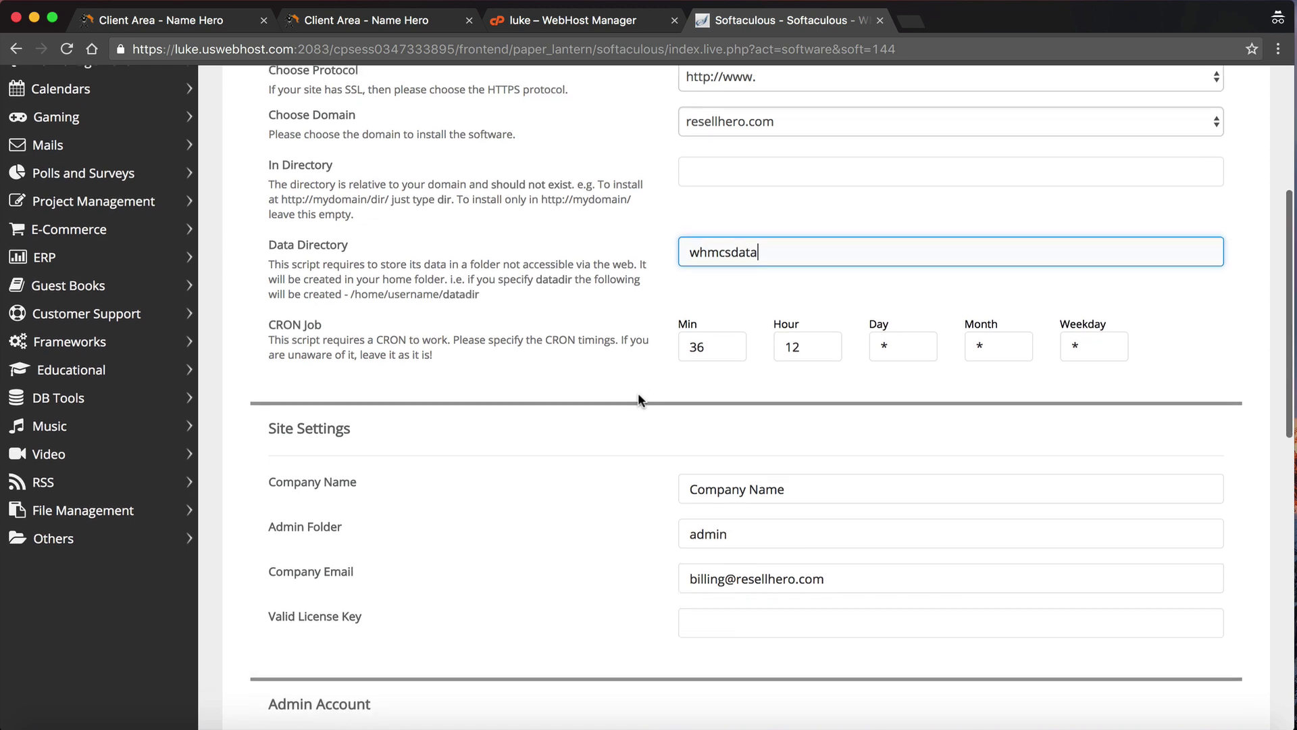
{"action": "scroll", "coordinate": [638, 399], "scroll_direction": "down", "scroll_amount": 2}
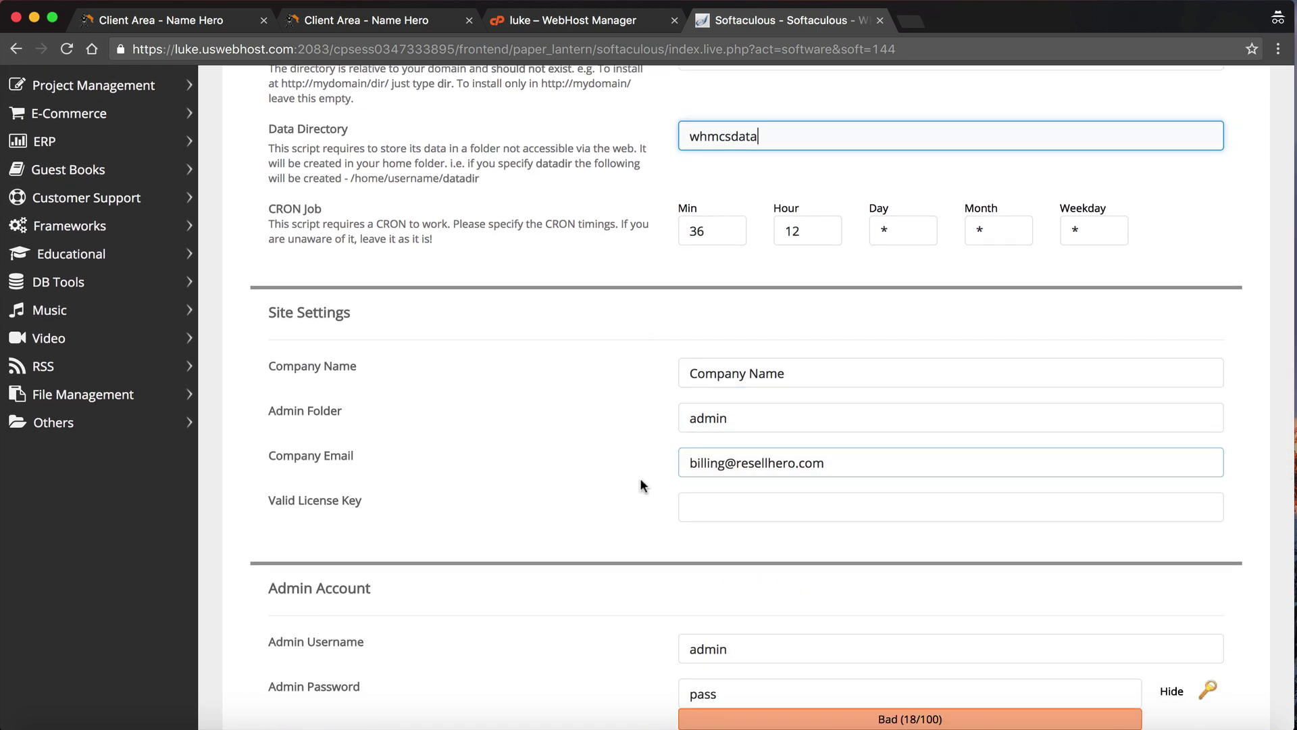
{"action": "left_click_drag", "start_coordinate": [807, 371], "coordinate": [680, 368]}
{"action": "type", "text": "Resell Hero"}
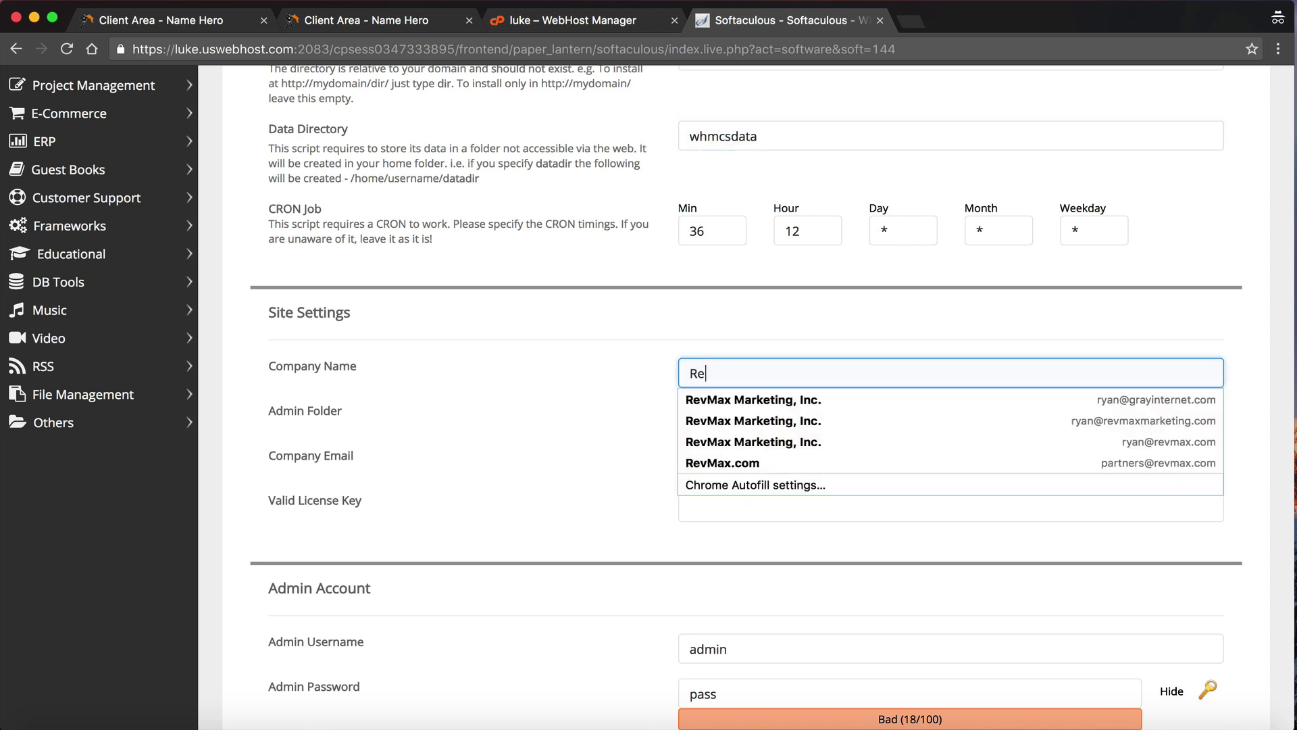
- Set the Admin Folder in the site settings to resellhero1 and keep the prefilled company email
{"action": "key", "text": "Tab"}
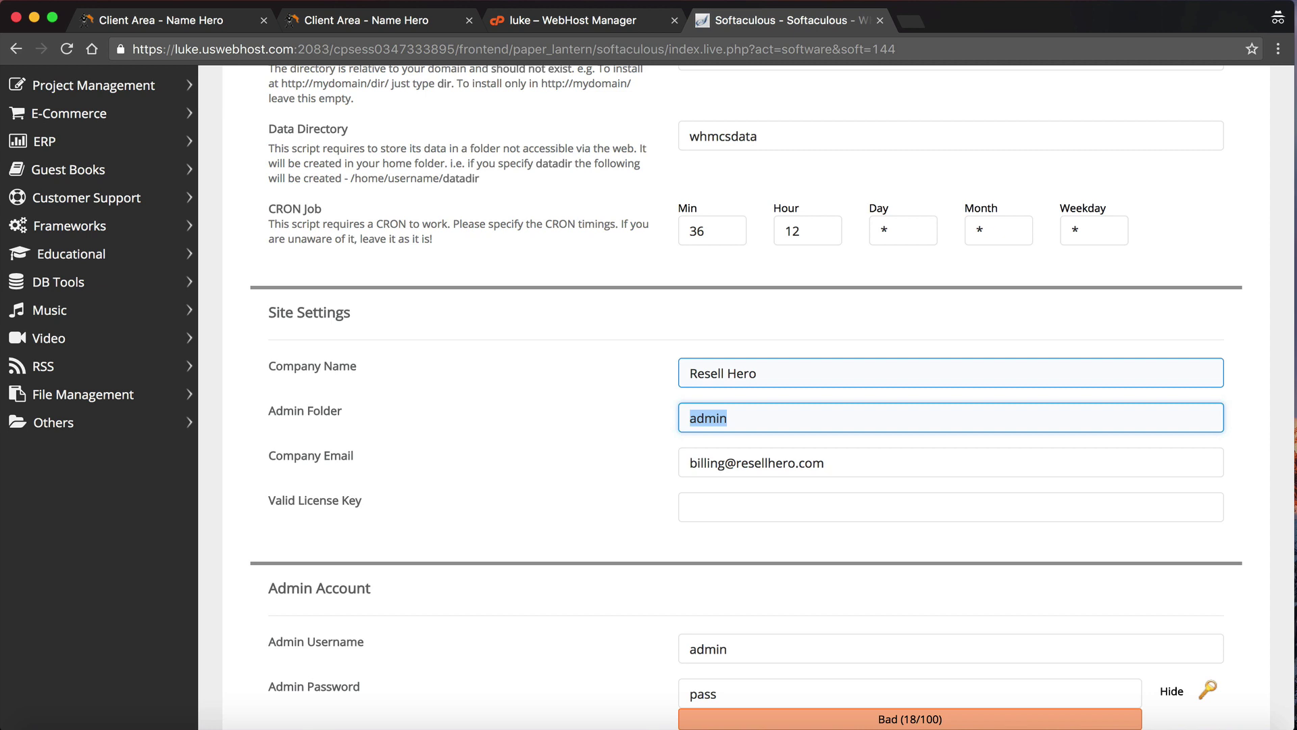
{"action": "type", "text": "resellhero1"}
{"action": "left_click", "coordinate": [776, 456]}
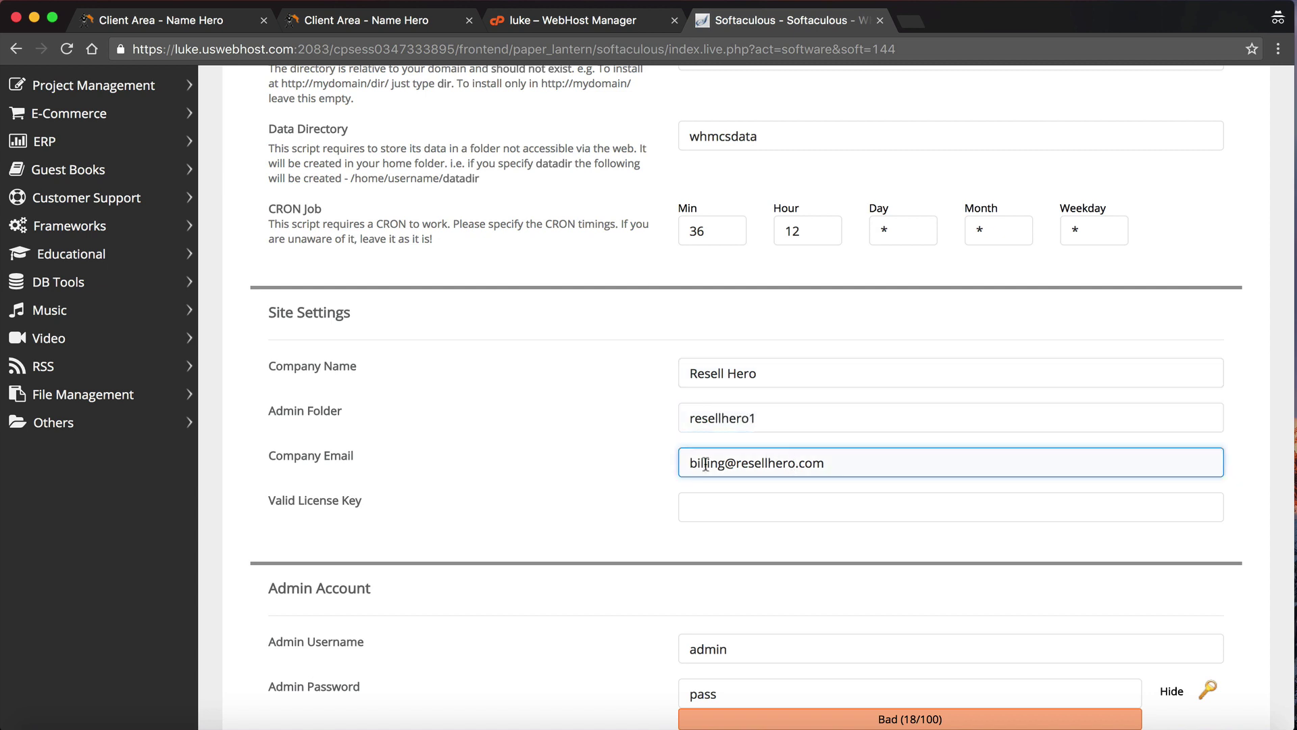
- Fill in the Valid License Key field with the leased WHMCS license key copied from the NameHero client area's Addons page
{"action": "left_click", "coordinate": [696, 500]}
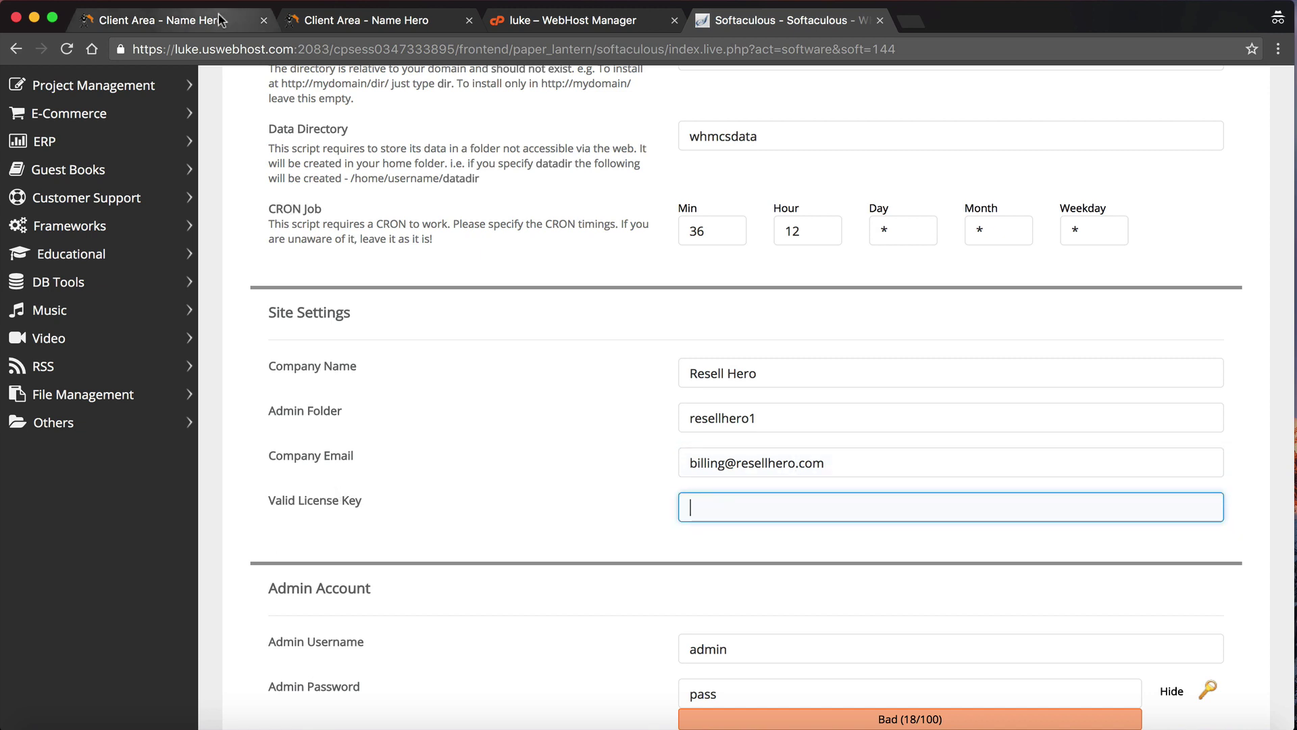
{"action": "left_click", "coordinate": [165, 19]}
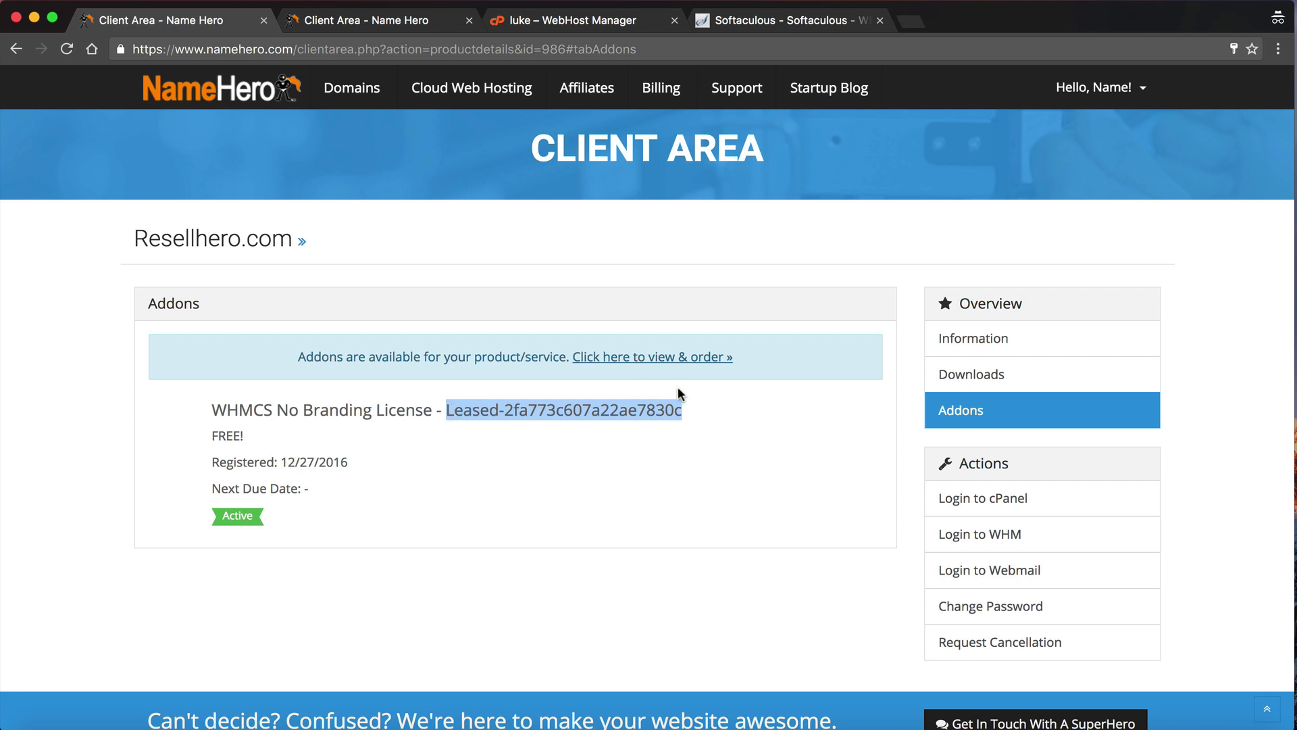
{"action": "left_click", "coordinate": [777, 20]}
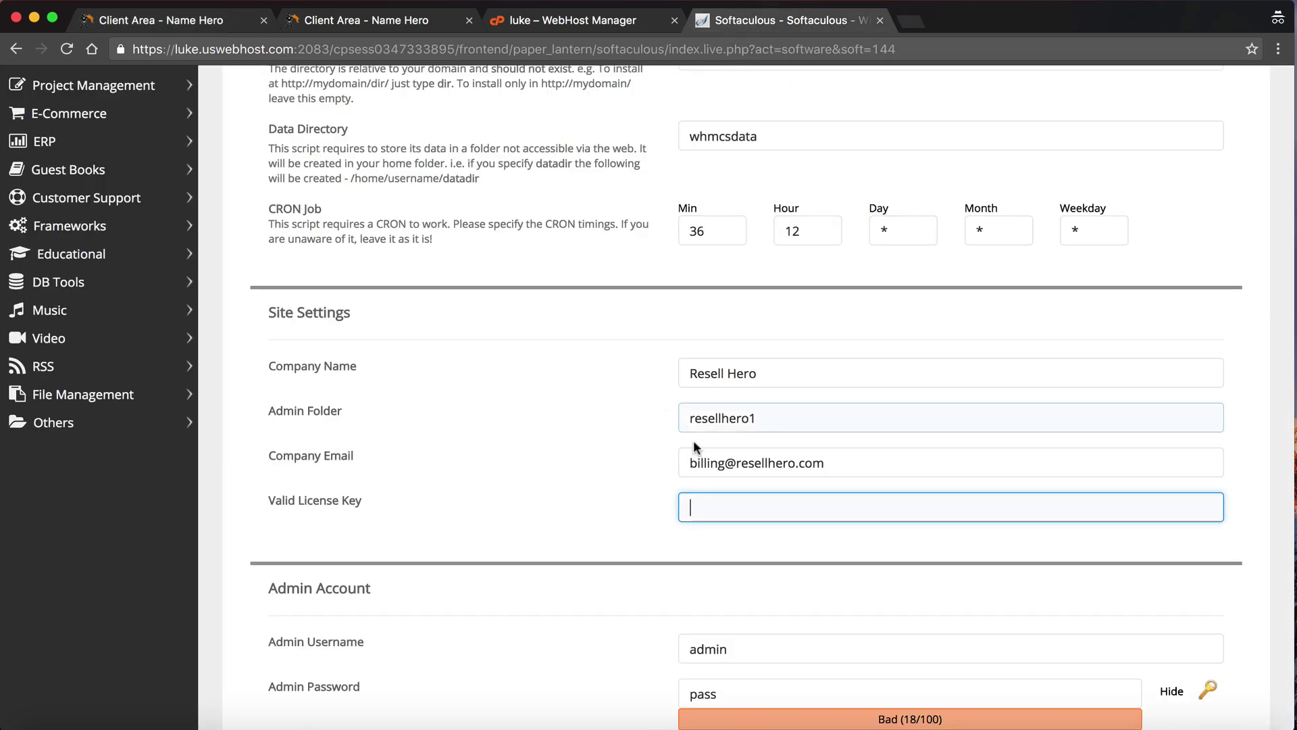
{"action": "key", "text": "ctrl+v"}
{"action": "left_click", "coordinate": [706, 568]}
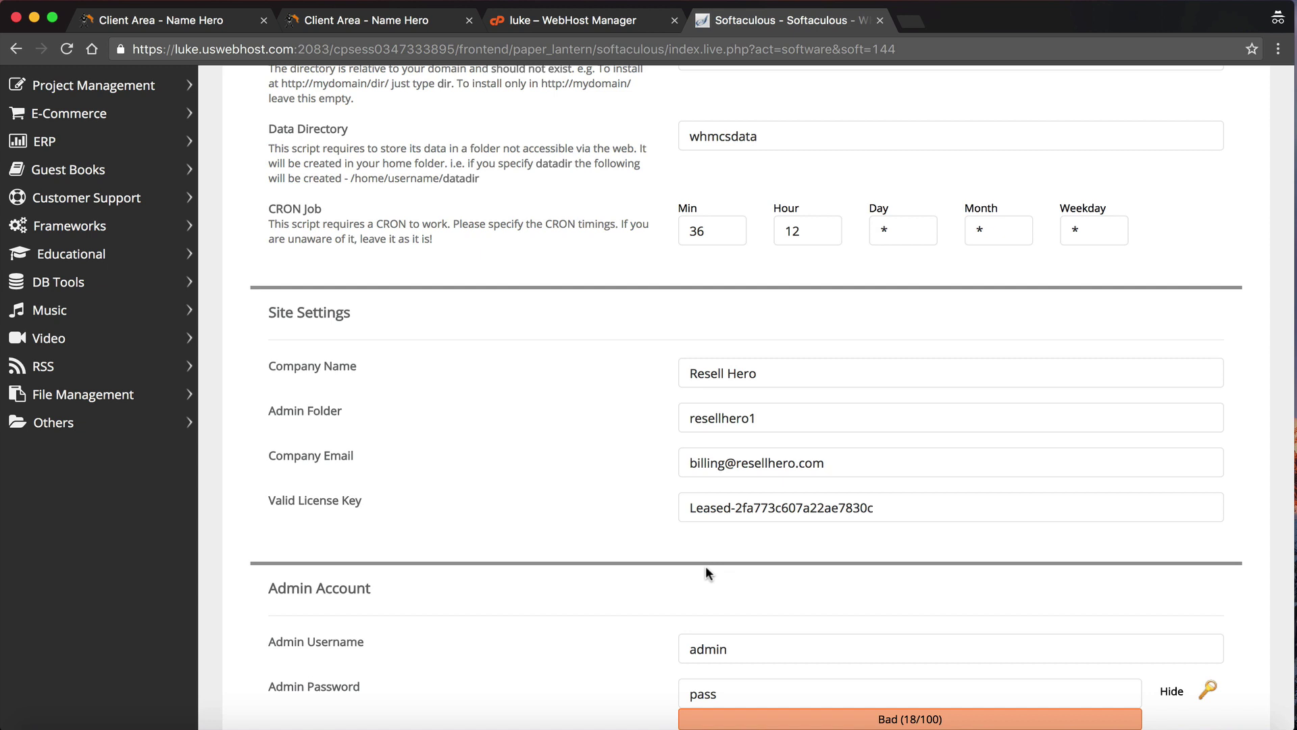
- Set the Admin Username to webhero1, then generate a random Admin Password and copy it
{"action": "scroll", "coordinate": [705, 565], "scroll_direction": "down", "scroll_amount": 4}
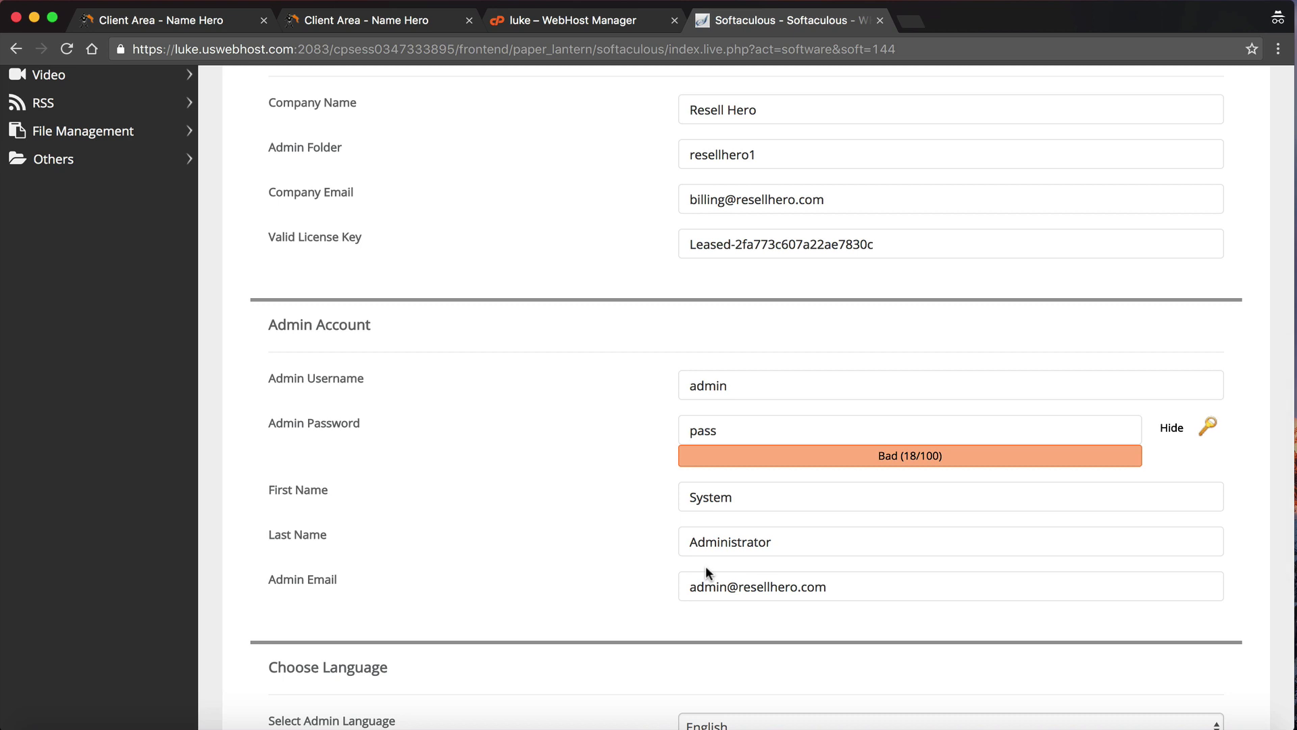
{"action": "left_click", "coordinate": [717, 430]}
{"action": "left_click_drag", "start_coordinate": [753, 379], "coordinate": [622, 363]}
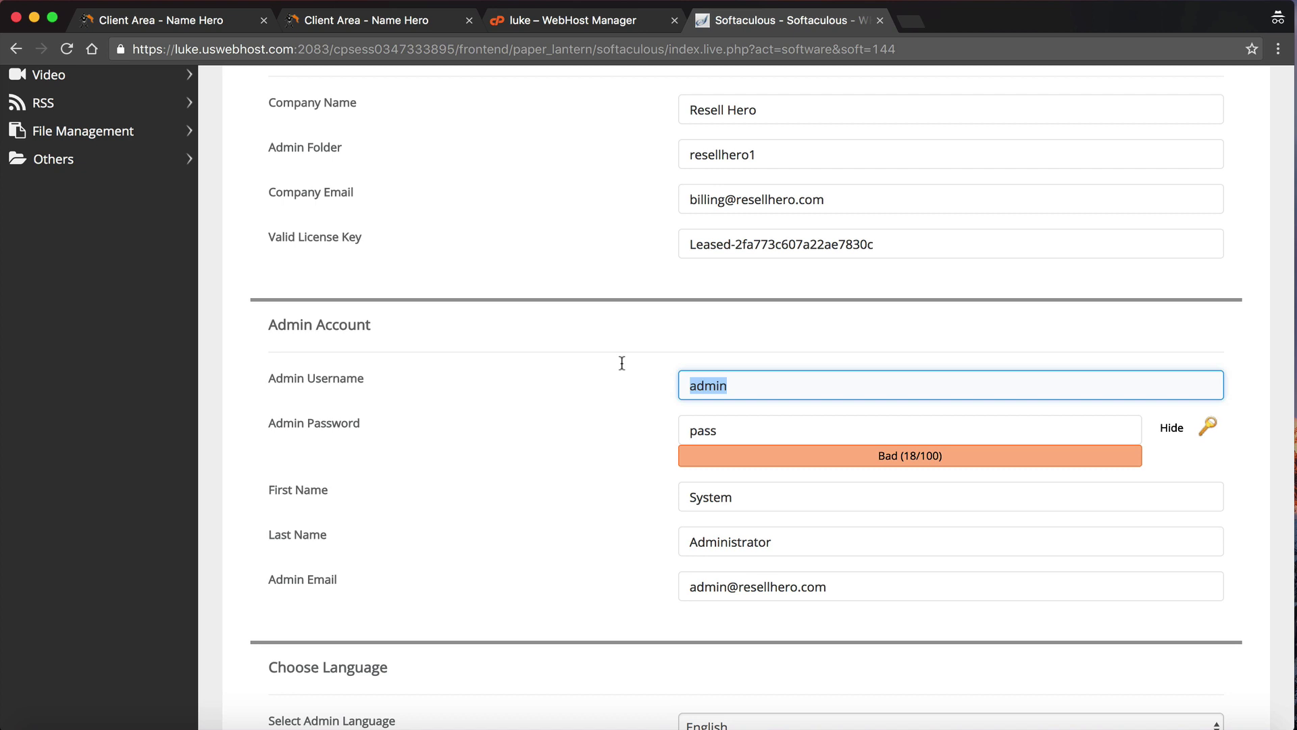
{"action": "type", "text": "webhero1"}
{"action": "key", "text": "Tab"}
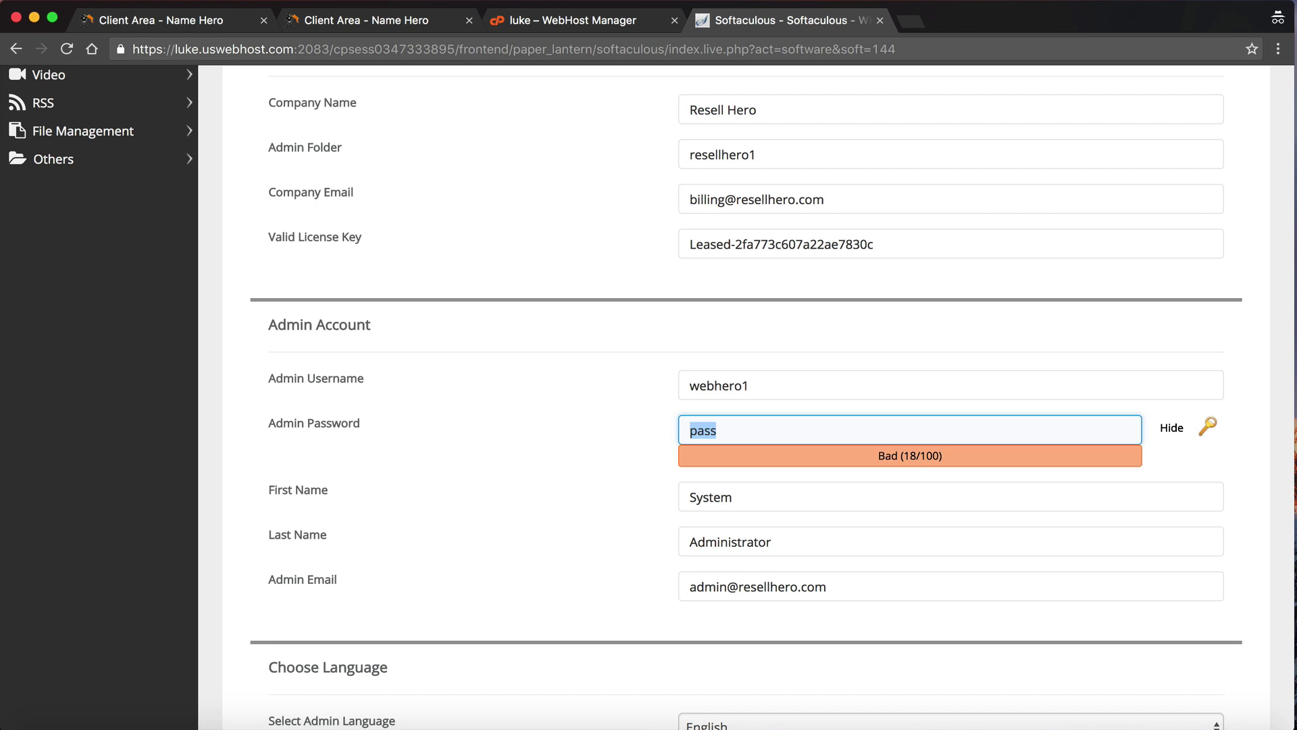
{"action": "left_click", "coordinate": [1208, 427]}
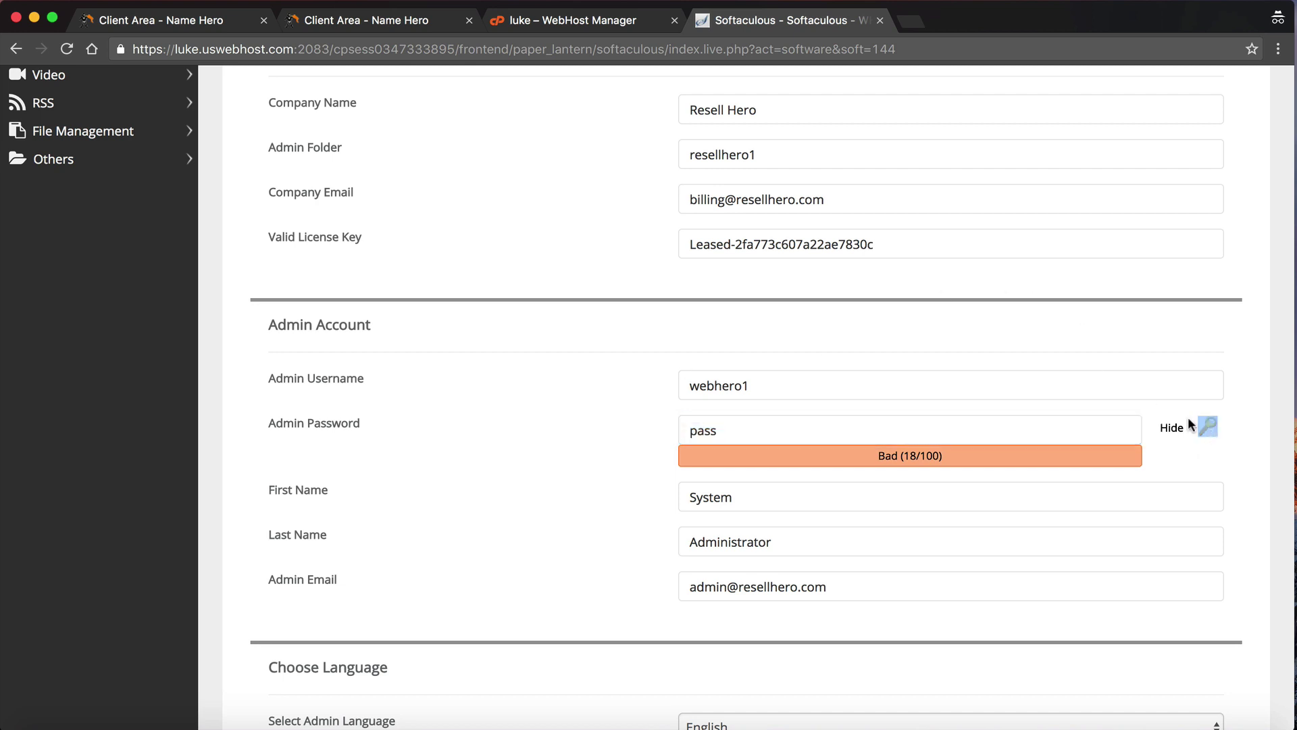
{"action": "left_click_drag", "start_coordinate": [838, 436], "coordinate": [648, 395]}
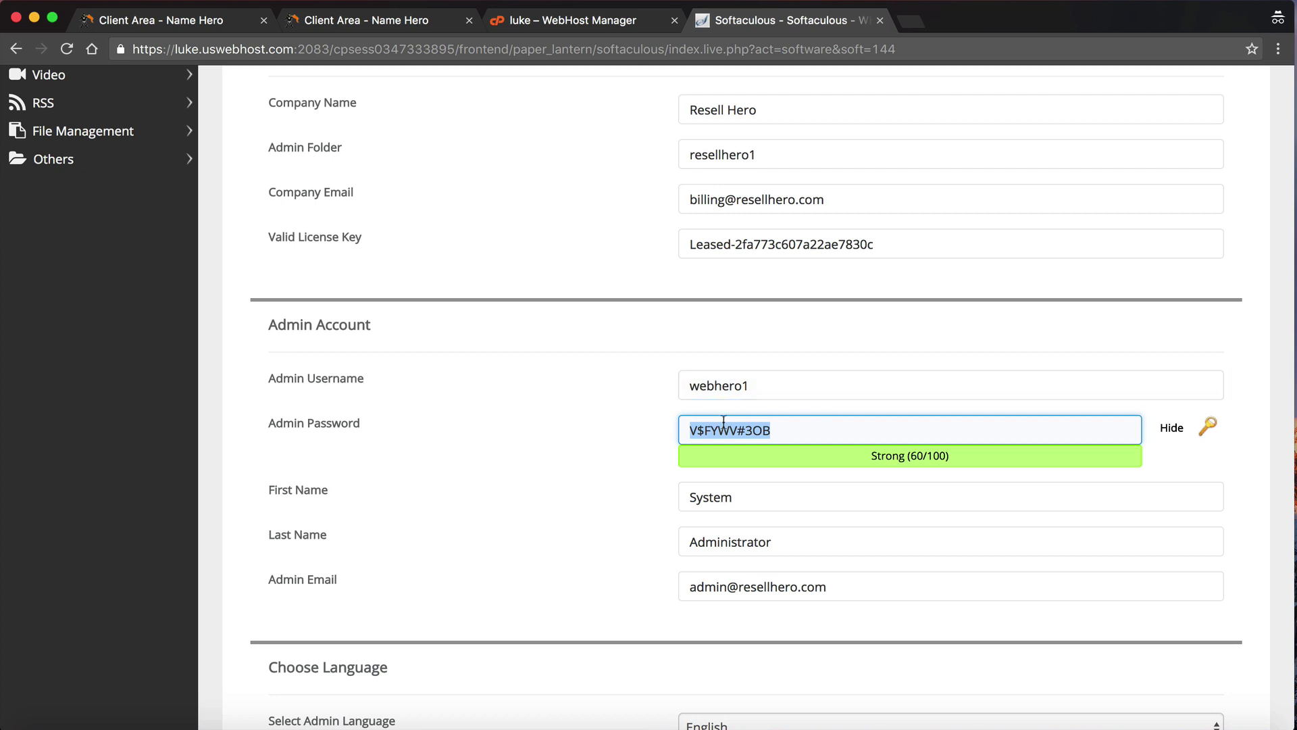
{"action": "left_click_drag", "start_coordinate": [771, 429], "coordinate": [602, 411]}
{"action": "left_click", "coordinate": [594, 426]}
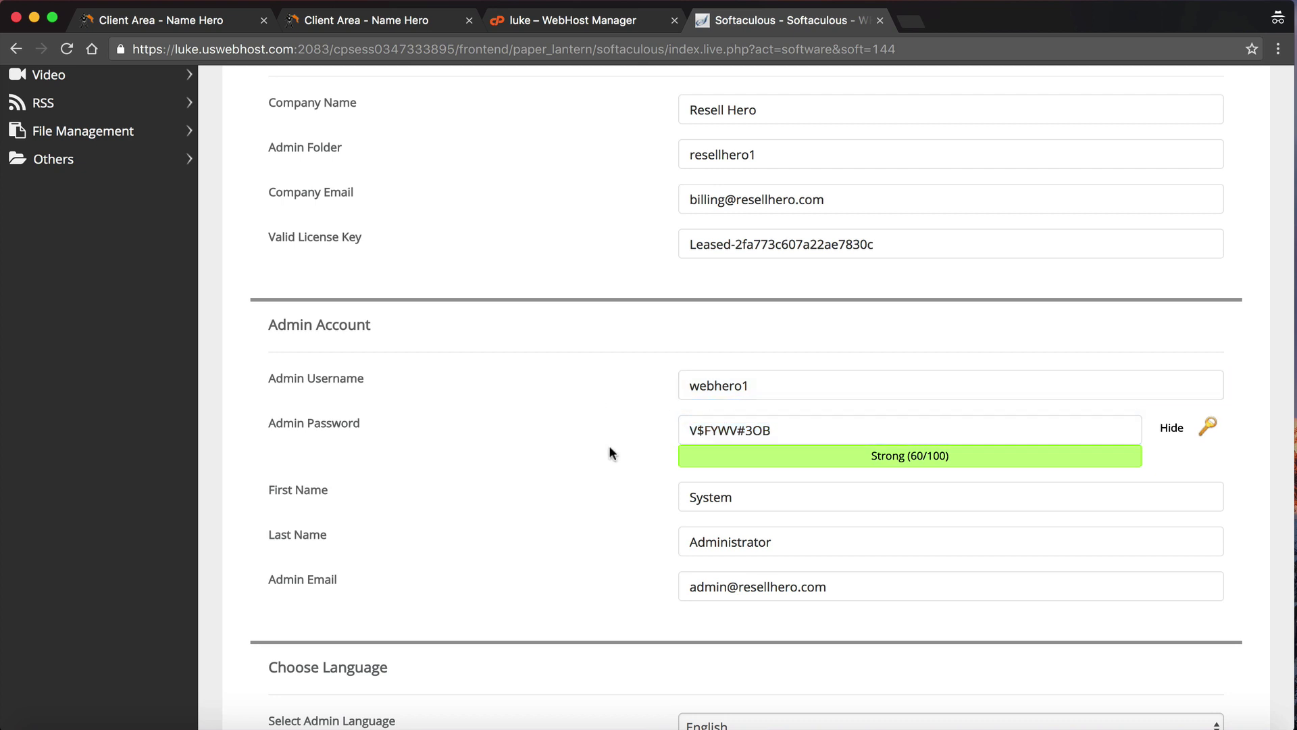
- Review the admin email and the available admin and site languages, keeping English for both
{"action": "scroll", "coordinate": [610, 445], "scroll_direction": "down", "scroll_amount": 3}
{"action": "left_click", "coordinate": [738, 480]}
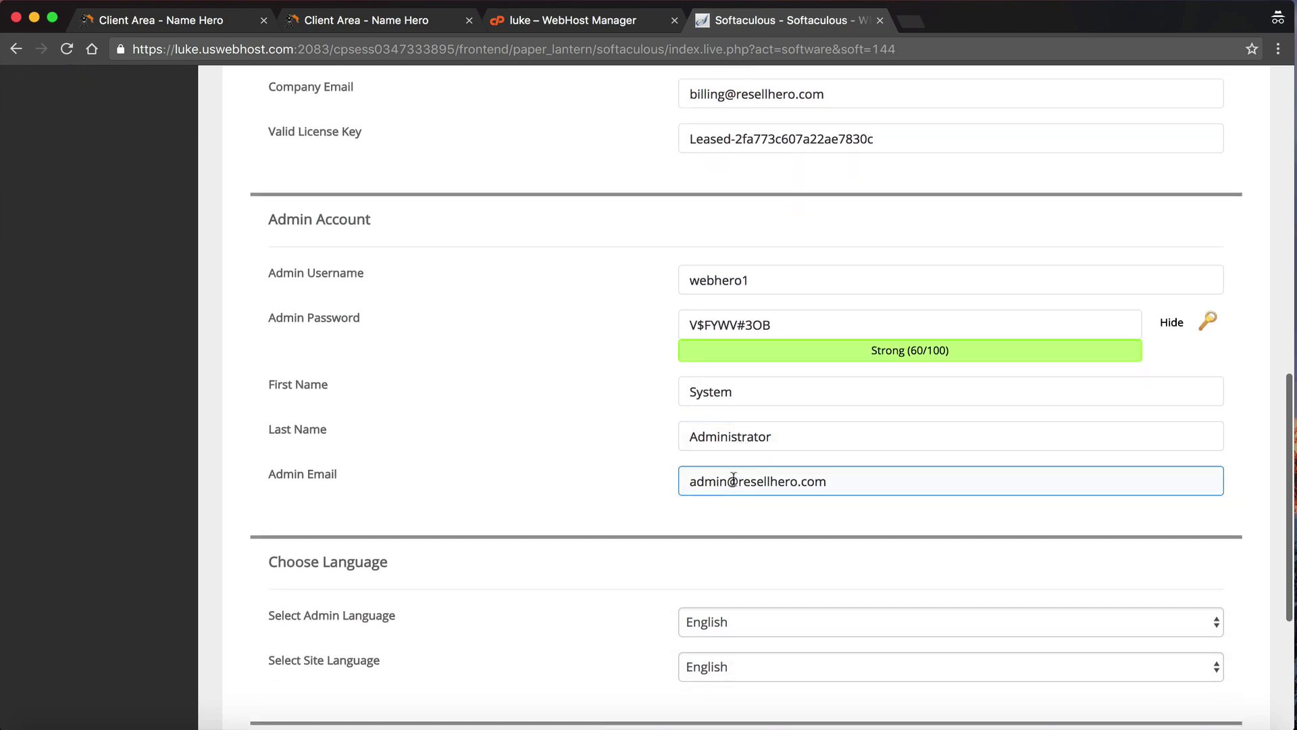
{"action": "scroll", "coordinate": [772, 475], "scroll_direction": "down", "scroll_amount": 1}
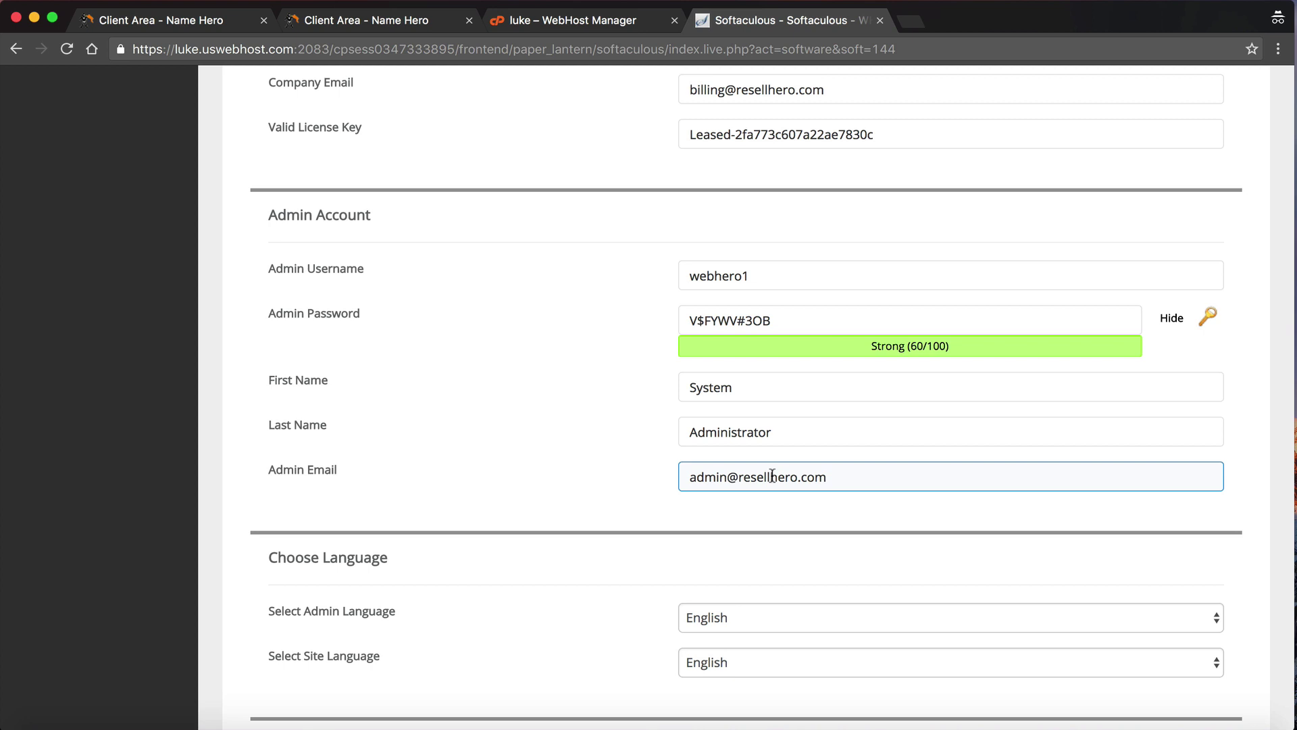
{"action": "scroll", "coordinate": [772, 475], "scroll_direction": "down", "scroll_amount": 5}
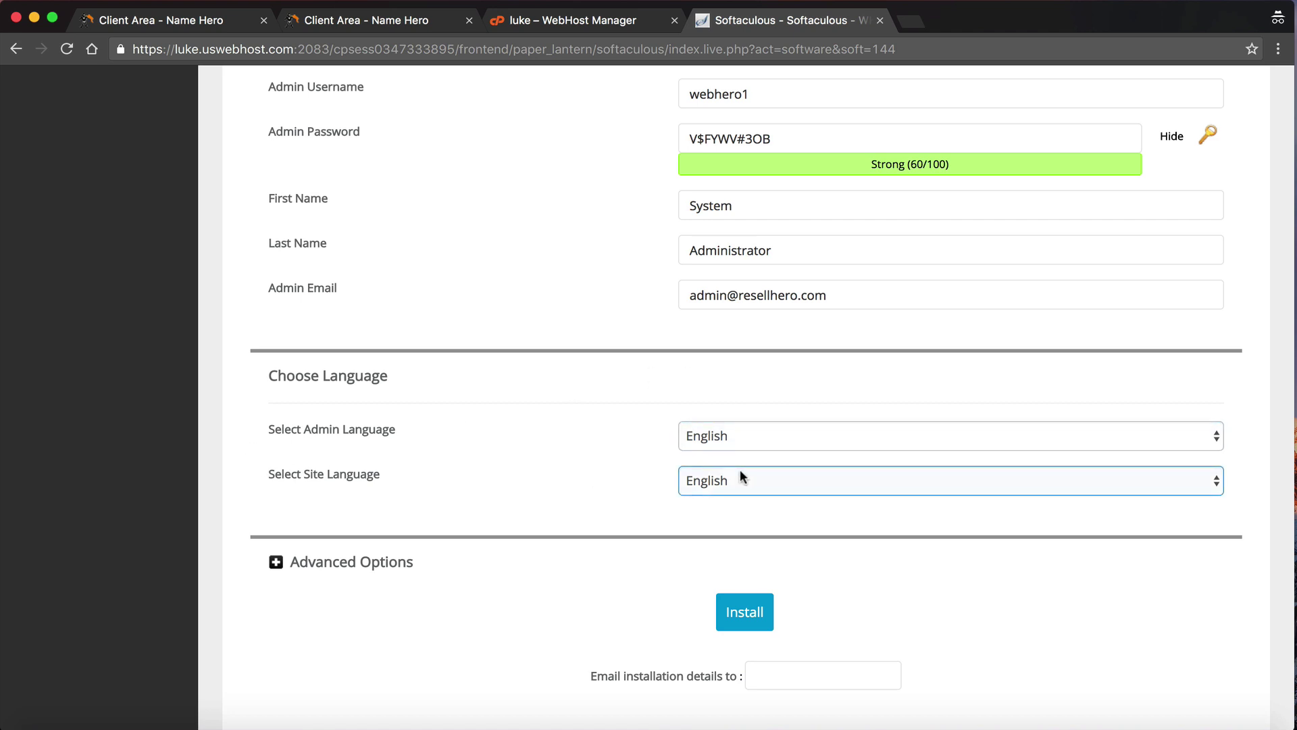
{"action": "left_click", "coordinate": [743, 439]}
{"action": "left_click", "coordinate": [581, 426]}
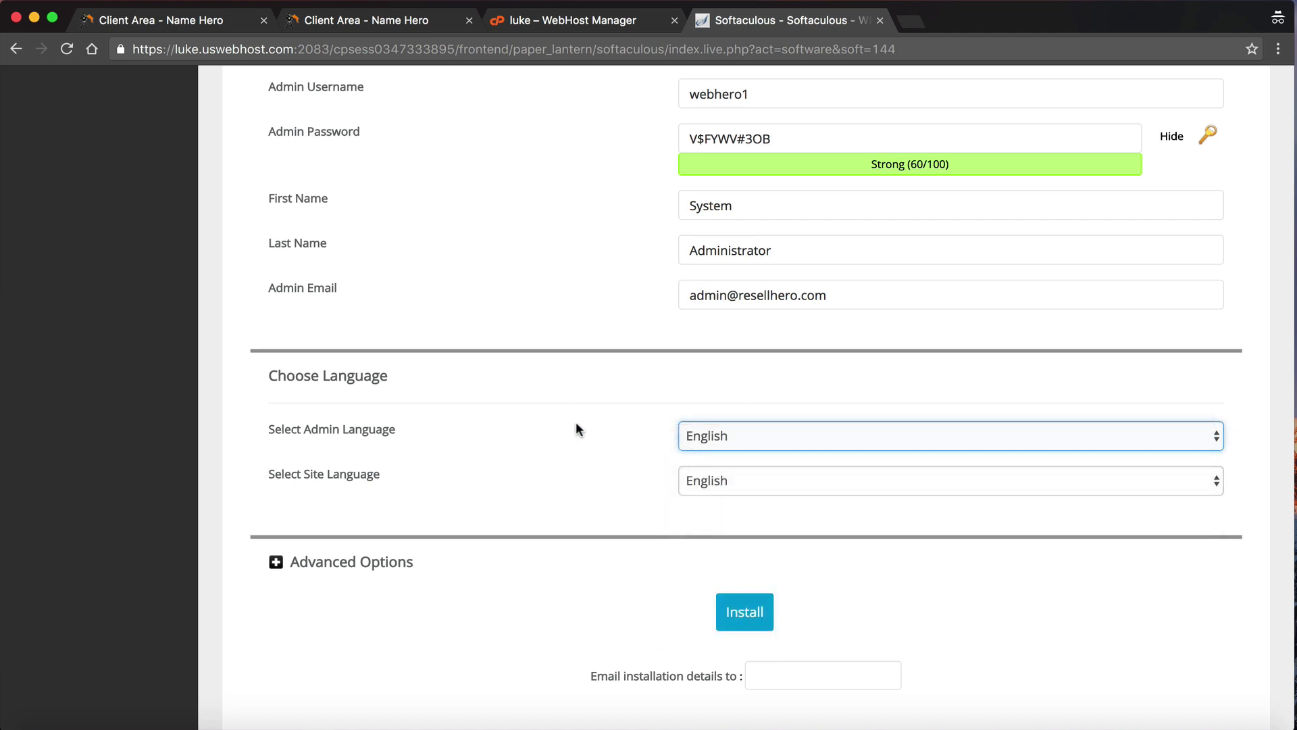
{"action": "left_click", "coordinate": [728, 479]}
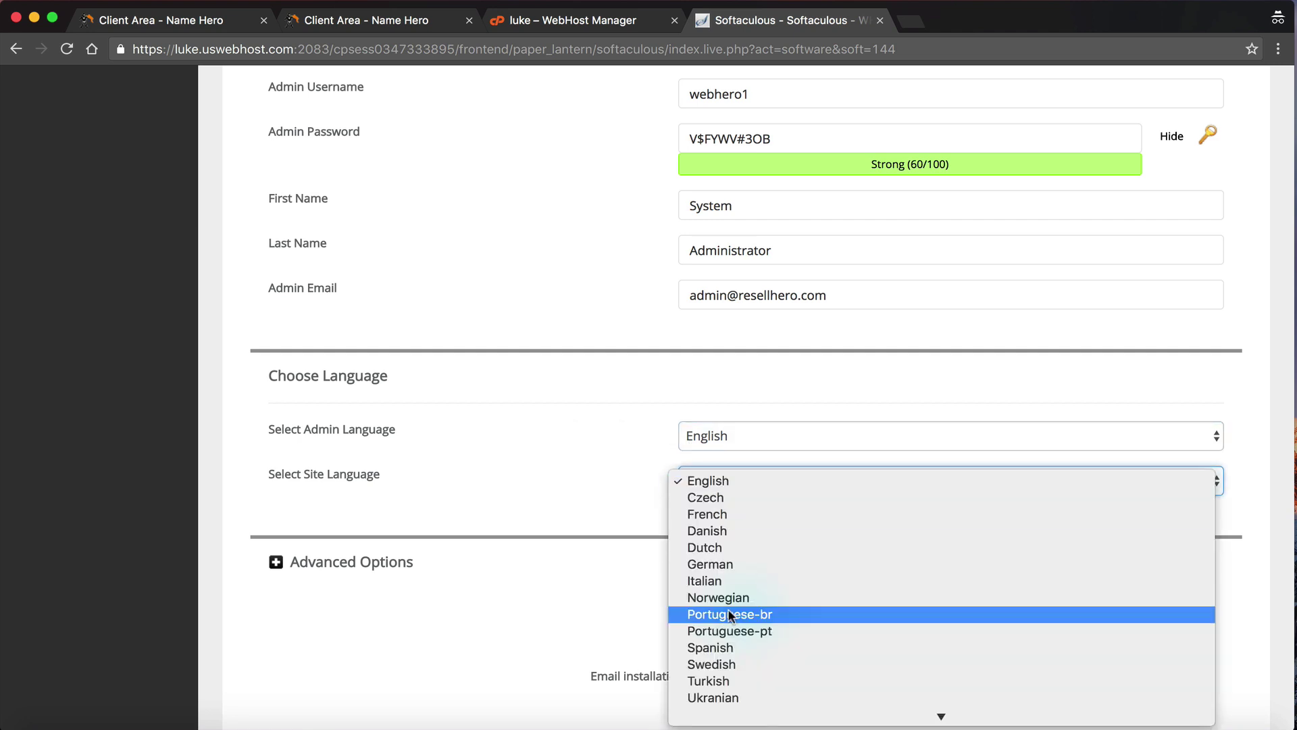
{"action": "scroll", "coordinate": [727, 608], "scroll_direction": "down", "scroll_amount": 3}
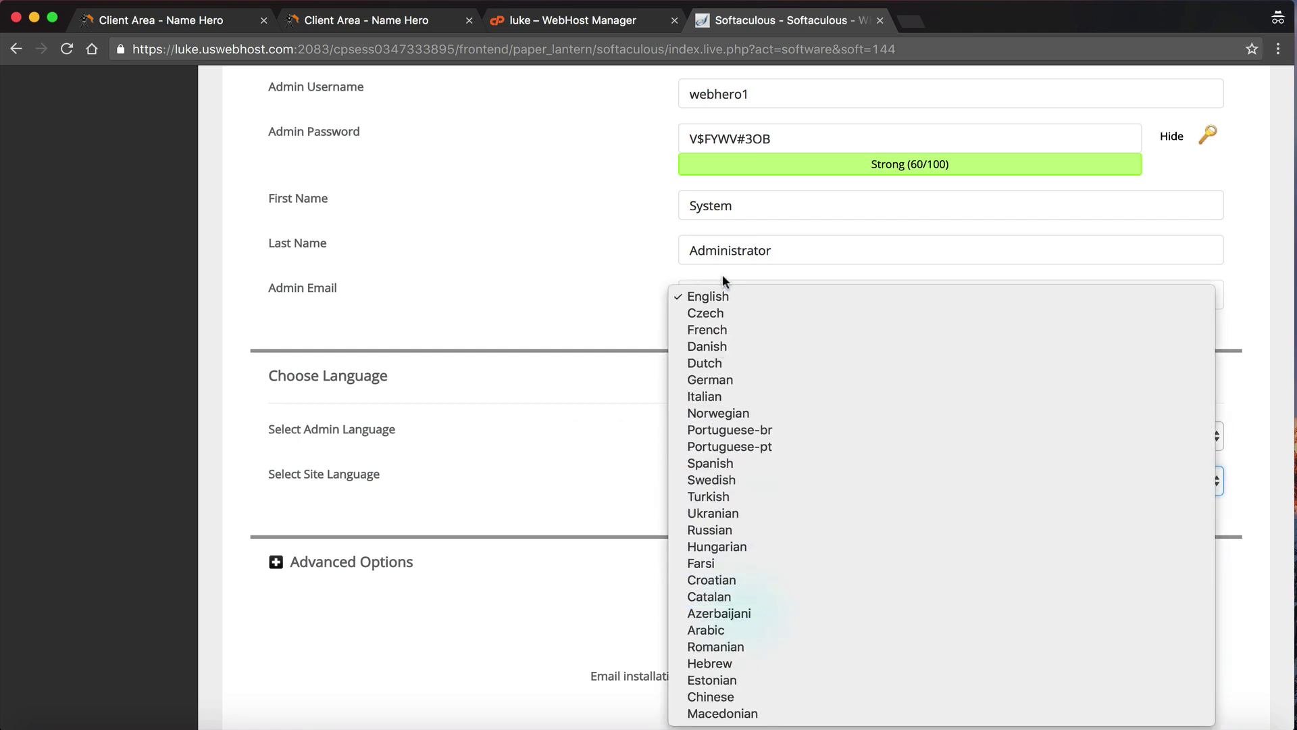
{"action": "left_click", "coordinate": [541, 359]}
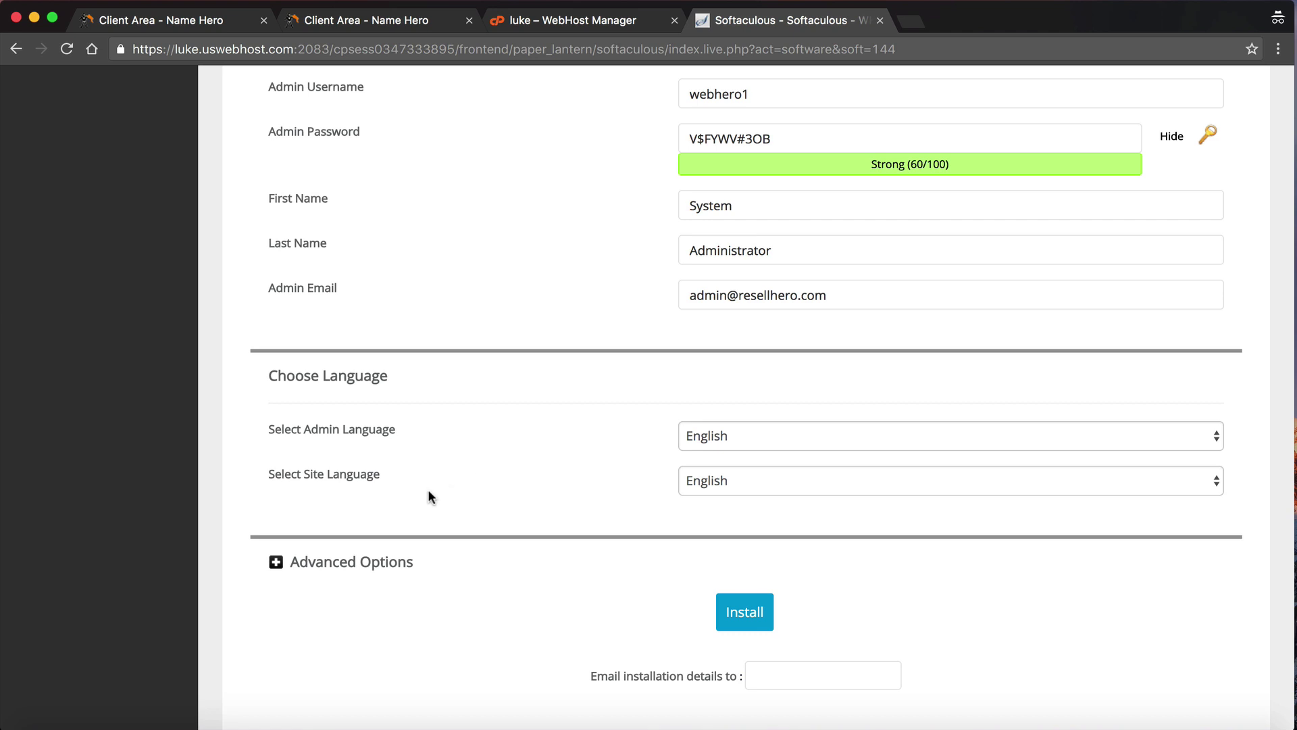
- Expand the advanced options, leave the database name and upgrade settings at their defaults, and install WHMCS
{"action": "left_click", "coordinate": [273, 562]}
{"action": "scroll", "coordinate": [271, 567], "scroll_direction": "down", "scroll_amount": 2}
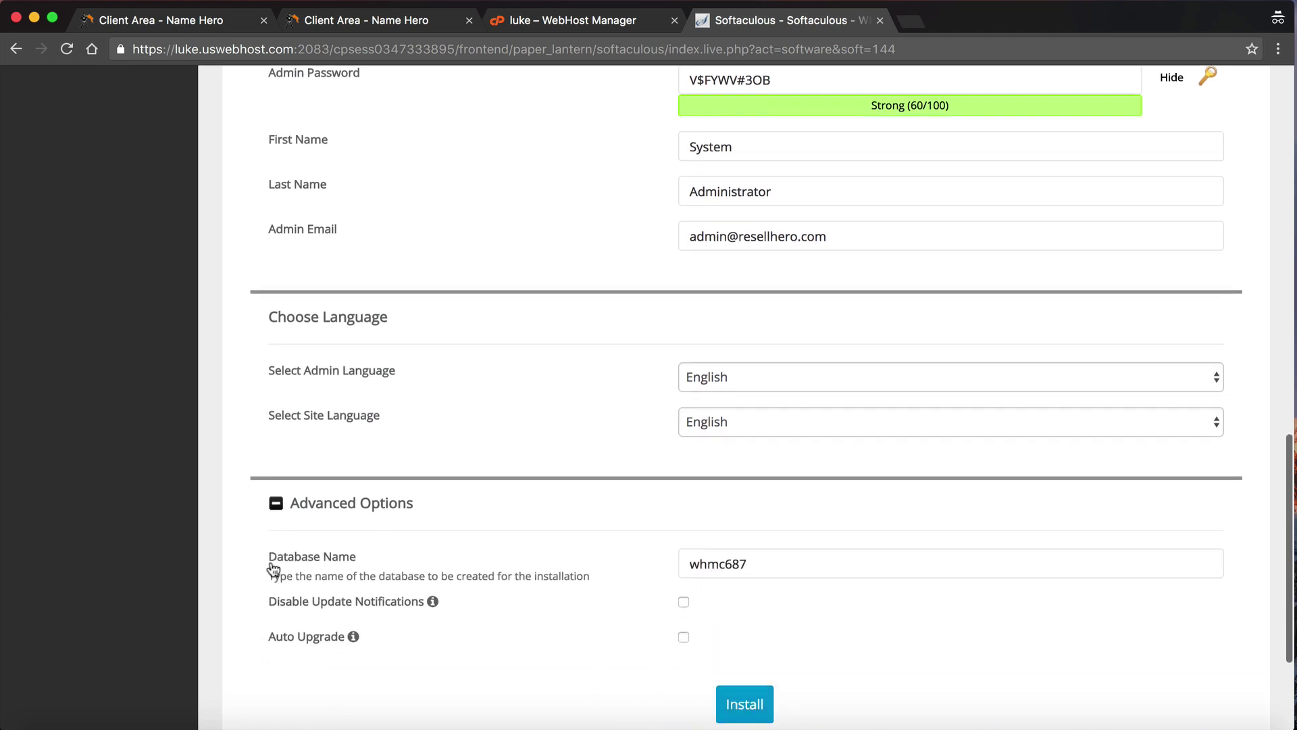
{"action": "scroll", "coordinate": [445, 500], "scroll_direction": "down", "scroll_amount": 1}
{"action": "mouse_move", "coordinate": [342, 522]}
{"action": "mouse_move", "coordinate": [440, 487]}
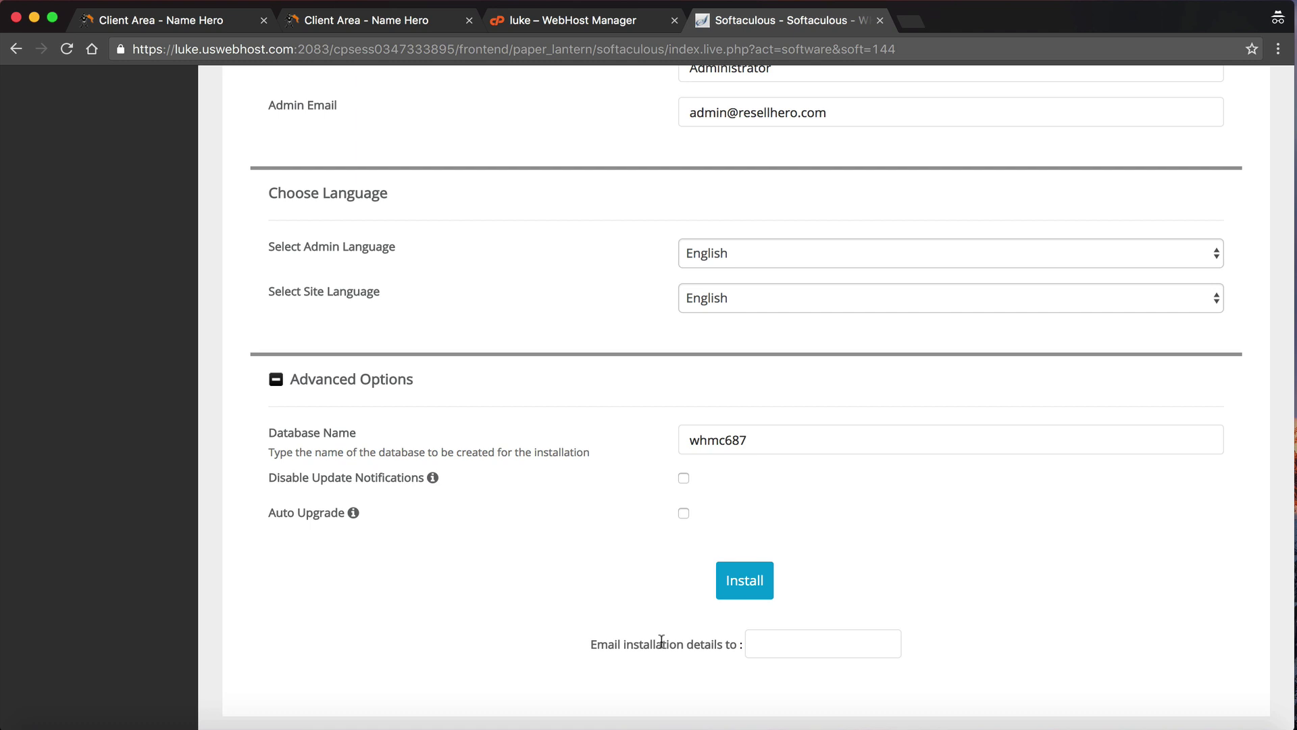
{"action": "left_click", "coordinate": [750, 585]}
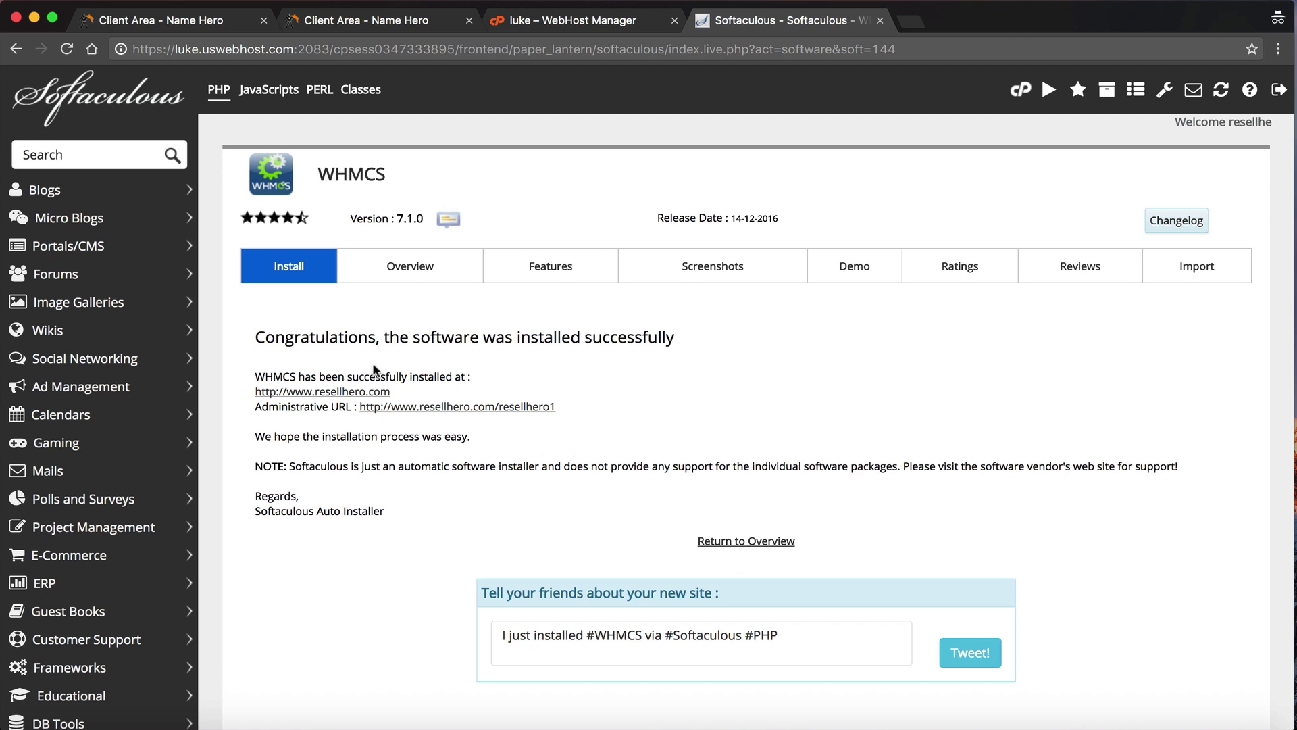
{"action": "left_click", "coordinate": [343, 392]}
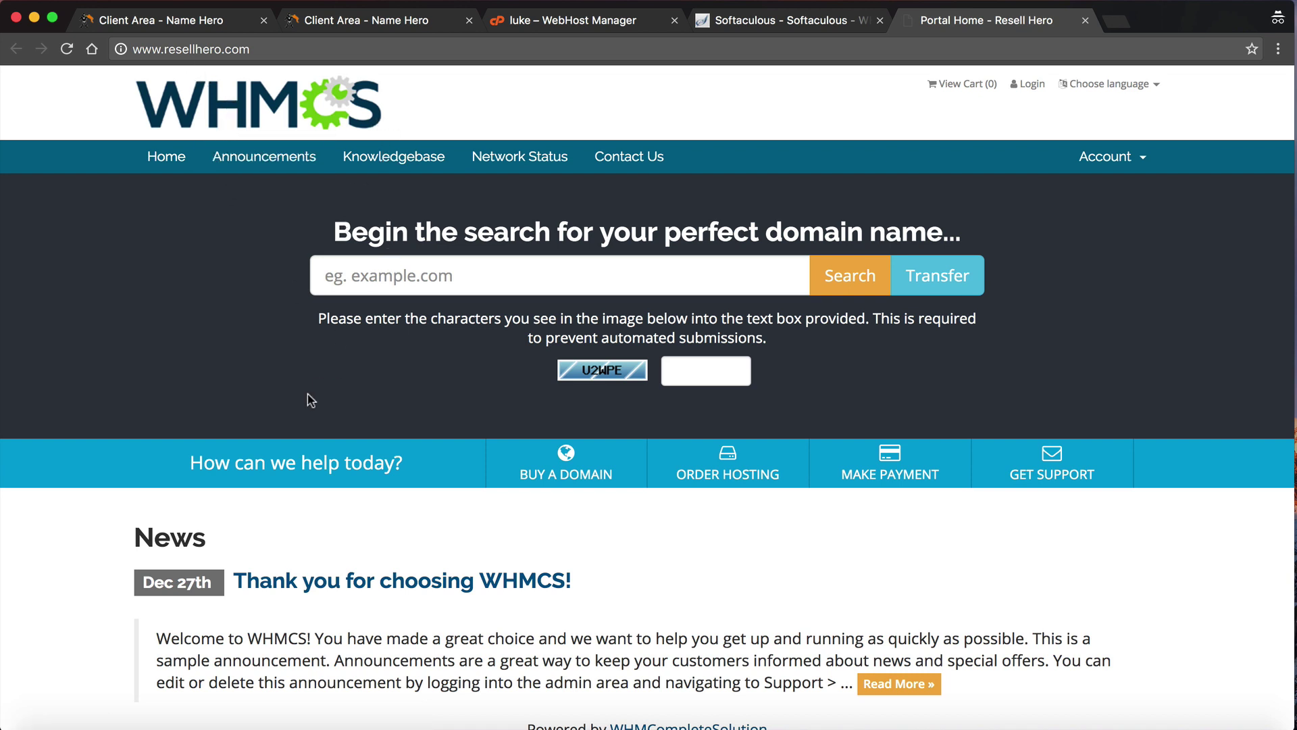
{"action": "left_click", "coordinate": [792, 20]}
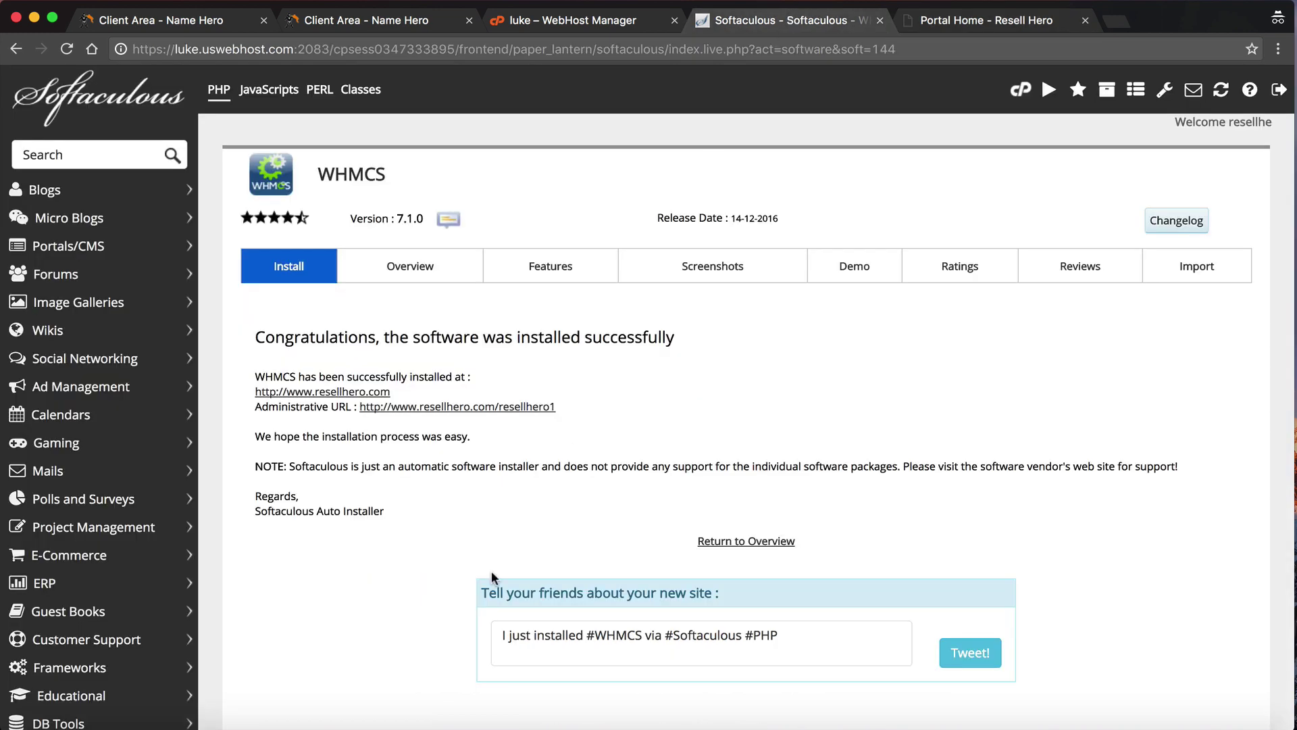
{"action": "left_click", "coordinate": [502, 407]}
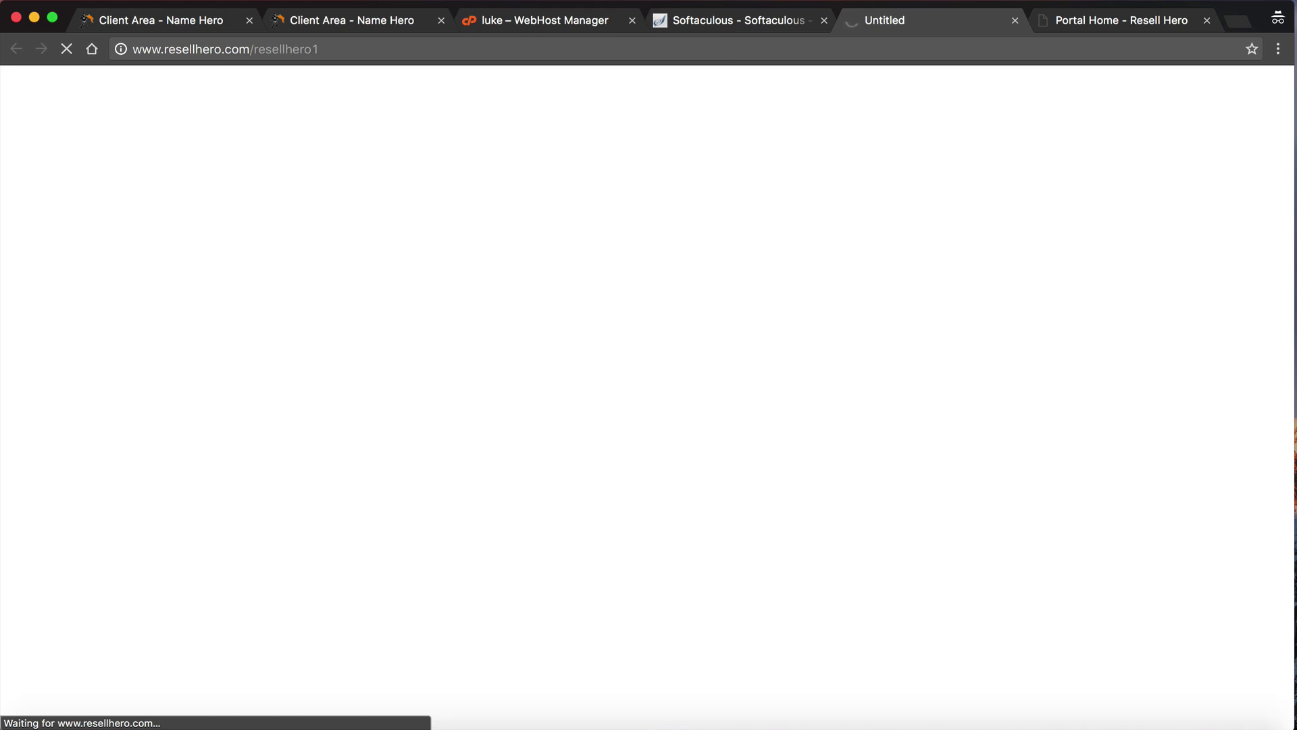
{"action": "key", "text": "ctrl+shift+Tab"}
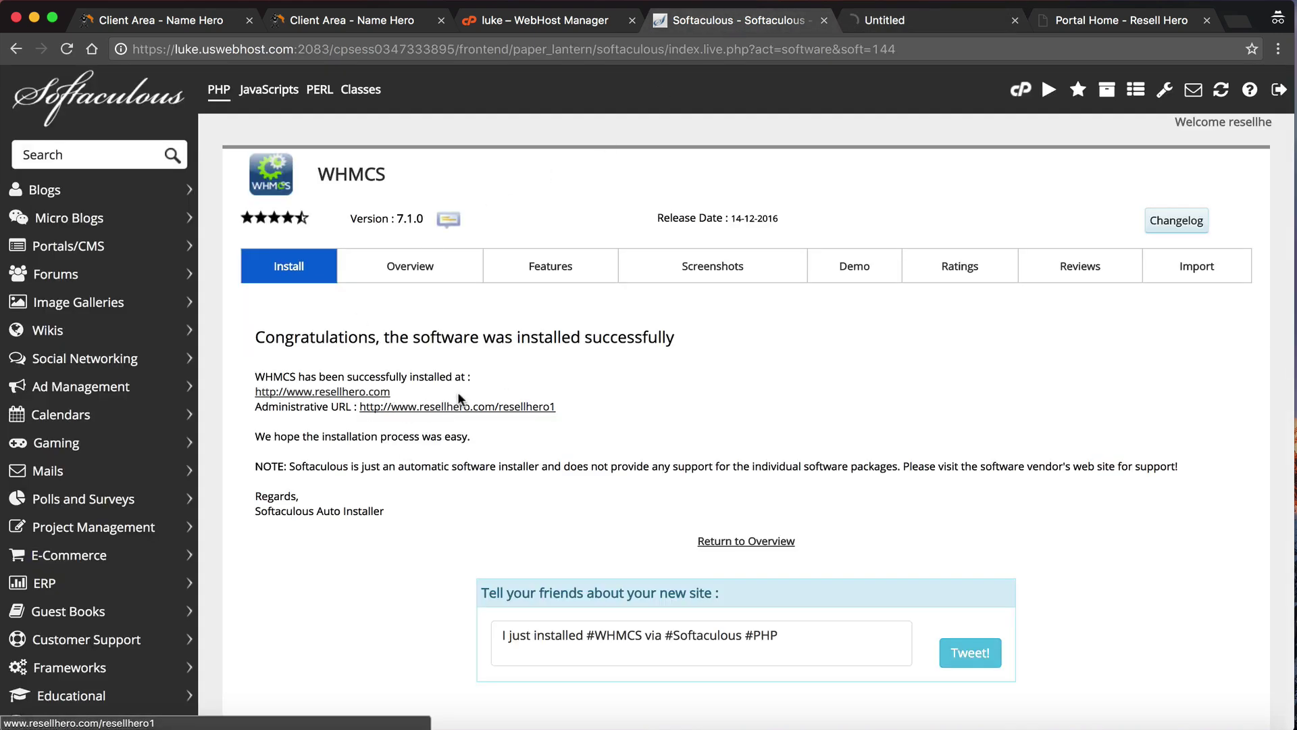
{"action": "key", "text": "ctrl+Tab"}
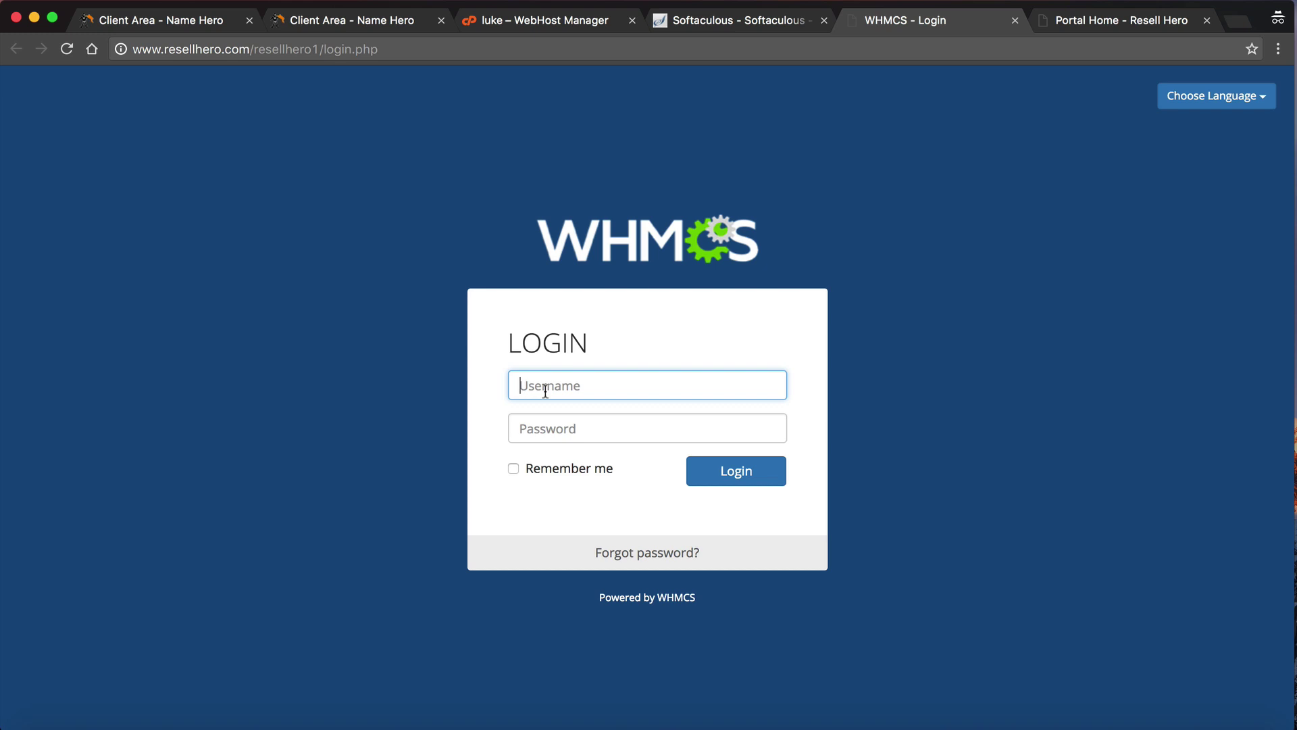
- Log in to the WHMCS admin area with the username webhero1 and the generated admin password
{"action": "type", "text": "erbh"}
{"action": "key", "text": "super+a"}
{"action": "type", "text": "webhero1"}
{"action": "key", "text": "Tab"}
{"action": "type", "text": "**********"}
{"action": "left_click", "coordinate": [750, 474]}
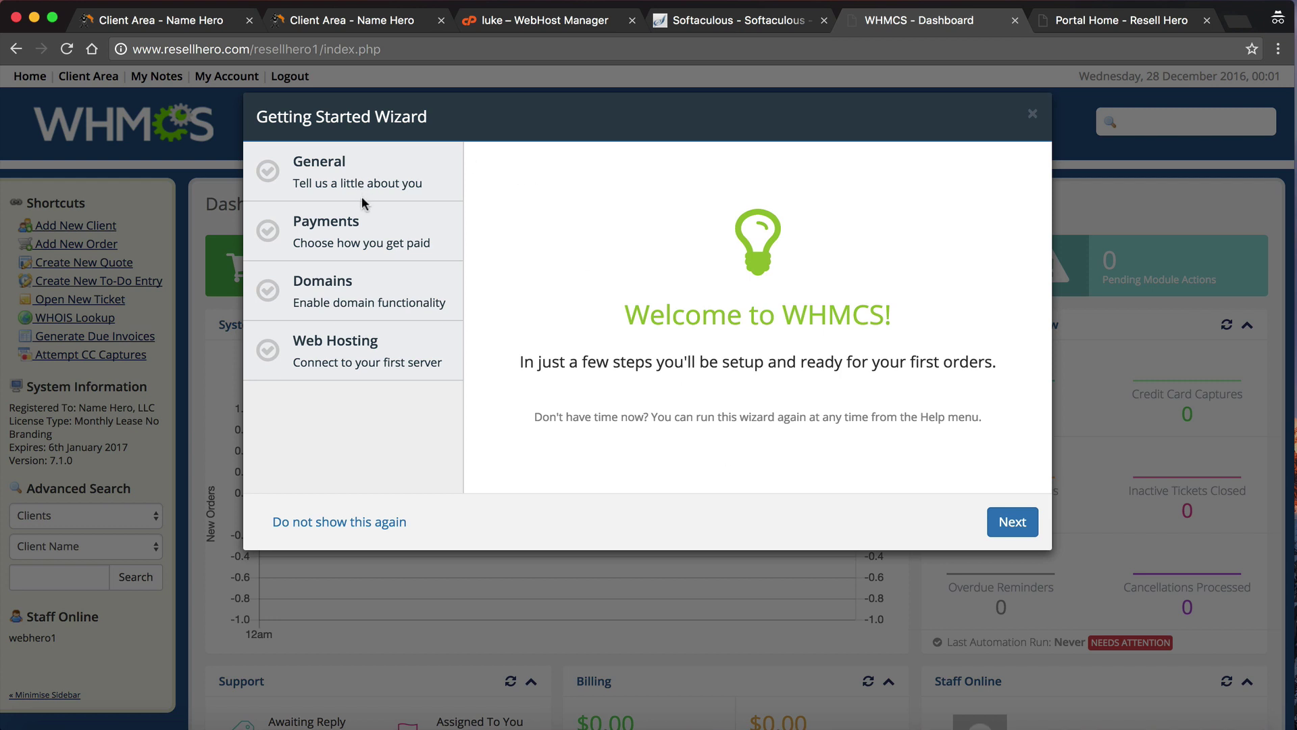
- Start the Getting Started Wizard and submit its General step with the prefilled company details, country United States and language English
{"action": "left_click", "coordinate": [1002, 525]}
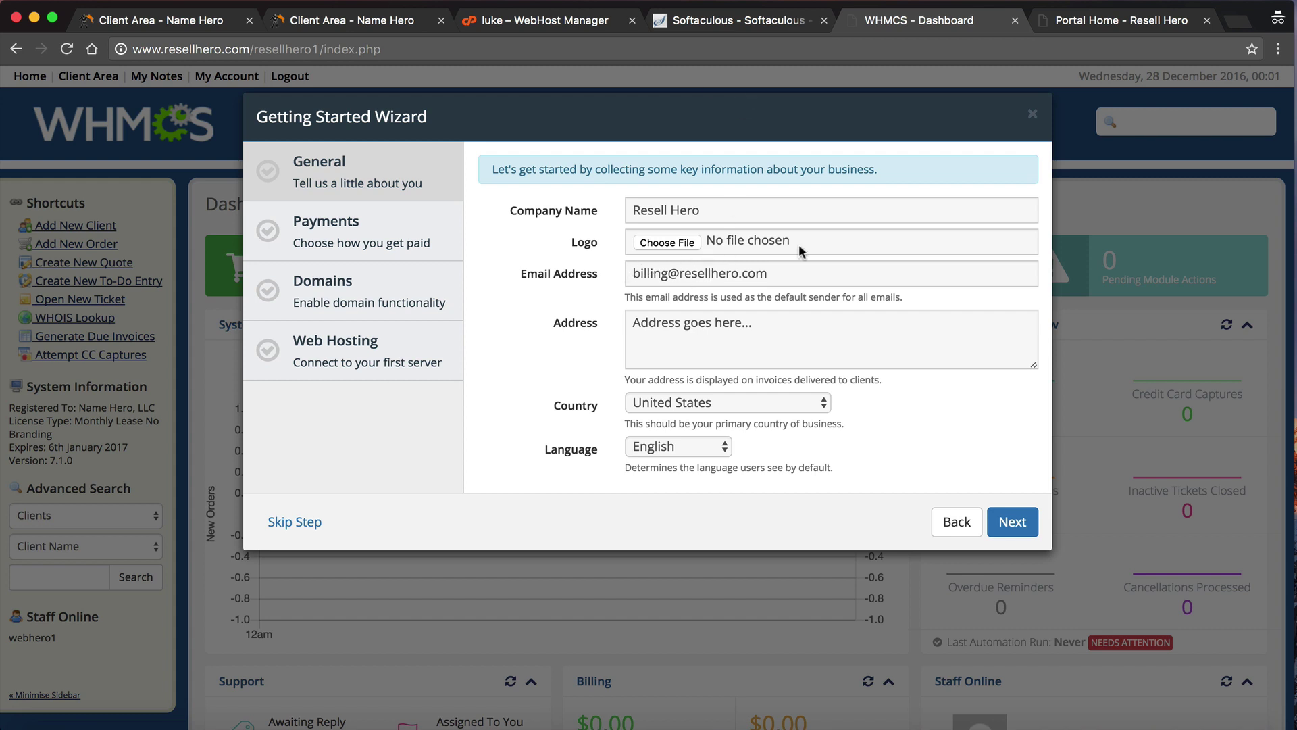
{"action": "left_click", "coordinate": [768, 314]}
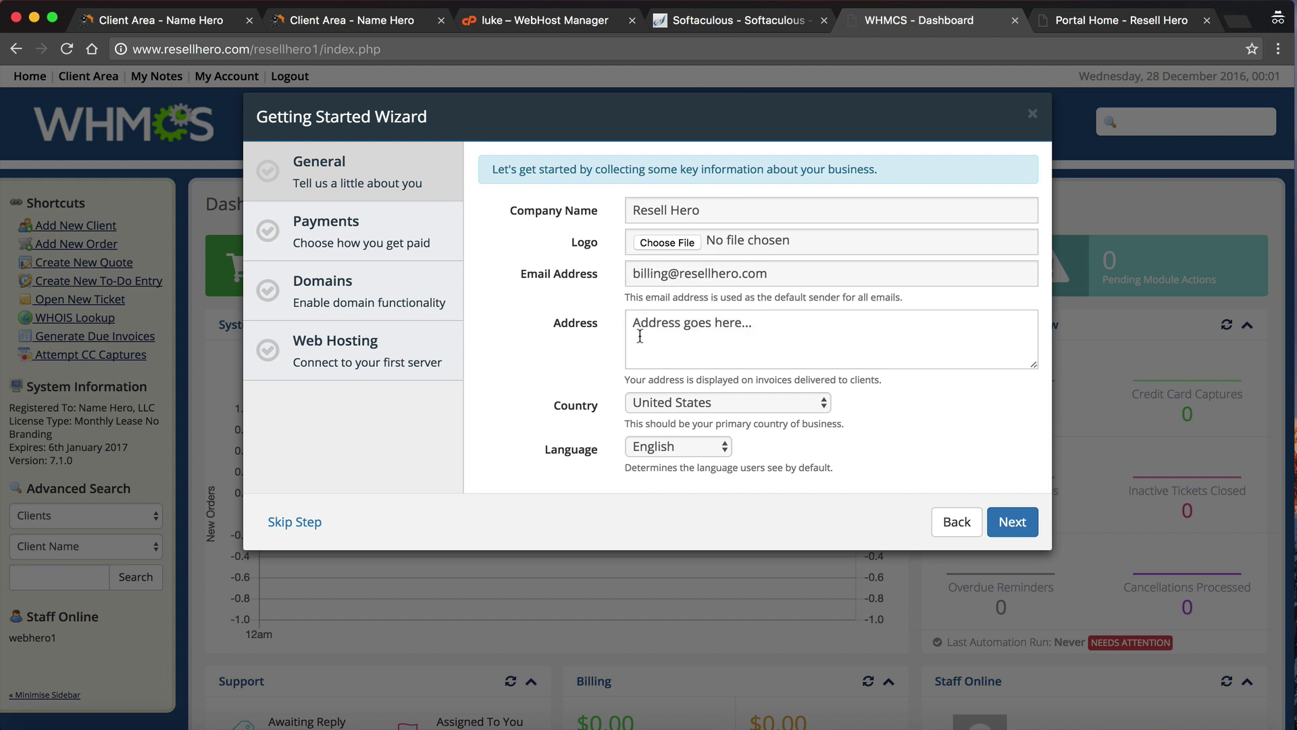
{"action": "left_click", "coordinate": [662, 394]}
{"action": "left_click", "coordinate": [646, 403]}
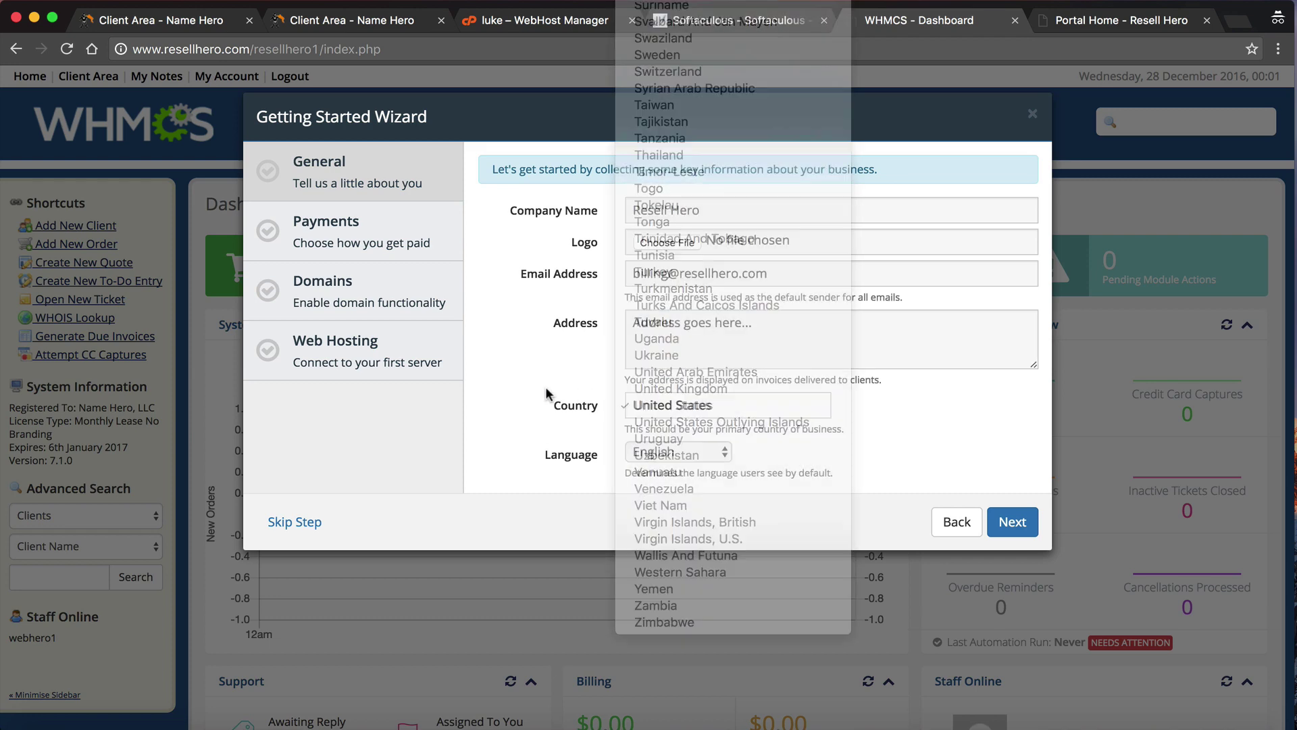
{"action": "left_click", "coordinate": [1013, 521]}
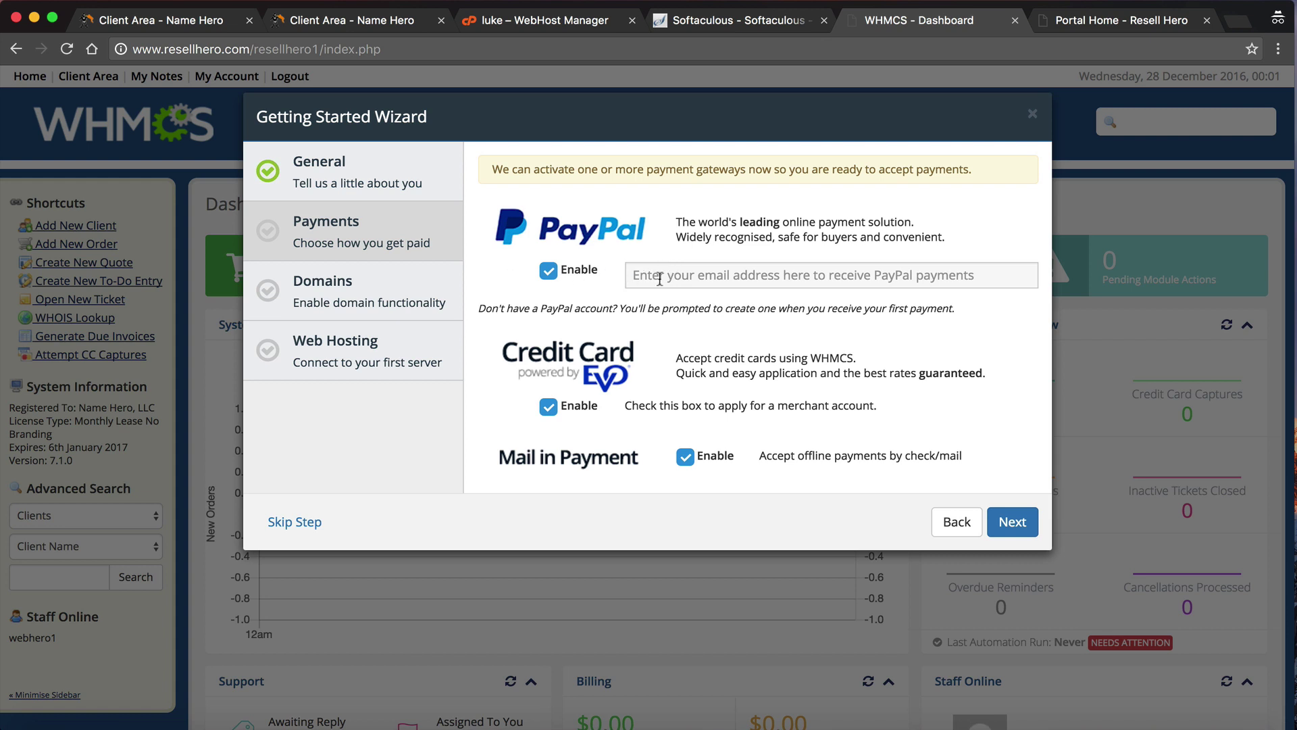
- Turn off PayPal, Credit Card and Mail in Payment in the wizard's Payments step, and decline the free eNom account in the Domains step
{"action": "left_click", "coordinate": [1009, 526]}
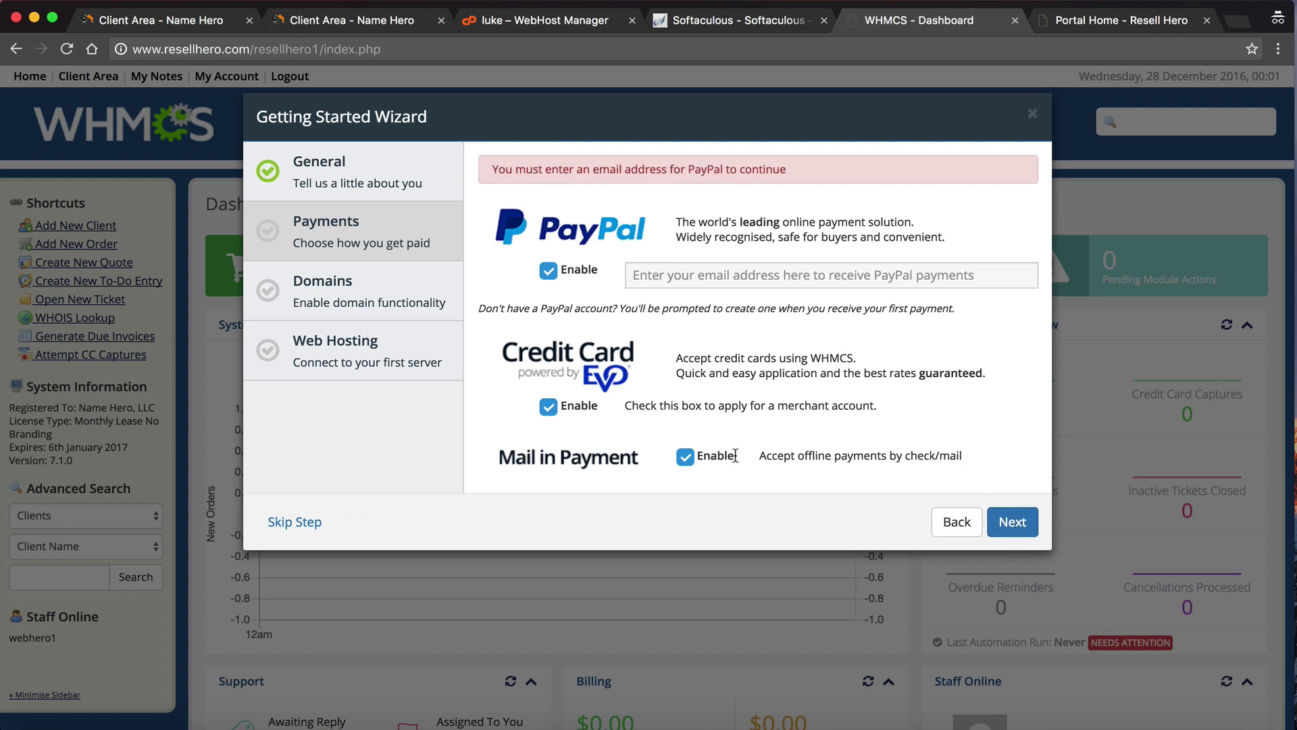
{"action": "left_click", "coordinate": [549, 270]}
{"action": "left_click", "coordinate": [550, 409]}
{"action": "left_click", "coordinate": [685, 457]}
{"action": "left_click", "coordinate": [1009, 520]}
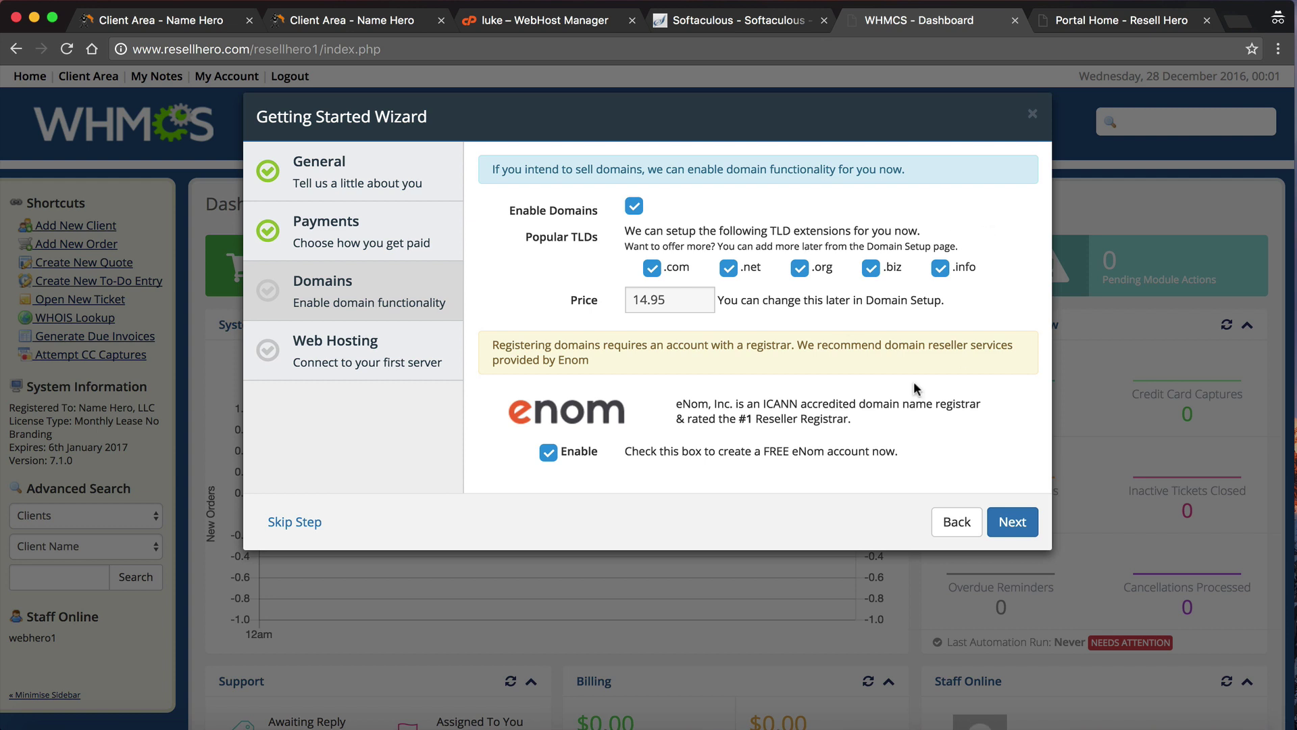
{"action": "left_click", "coordinate": [548, 452]}
{"action": "left_click", "coordinate": [996, 521]}
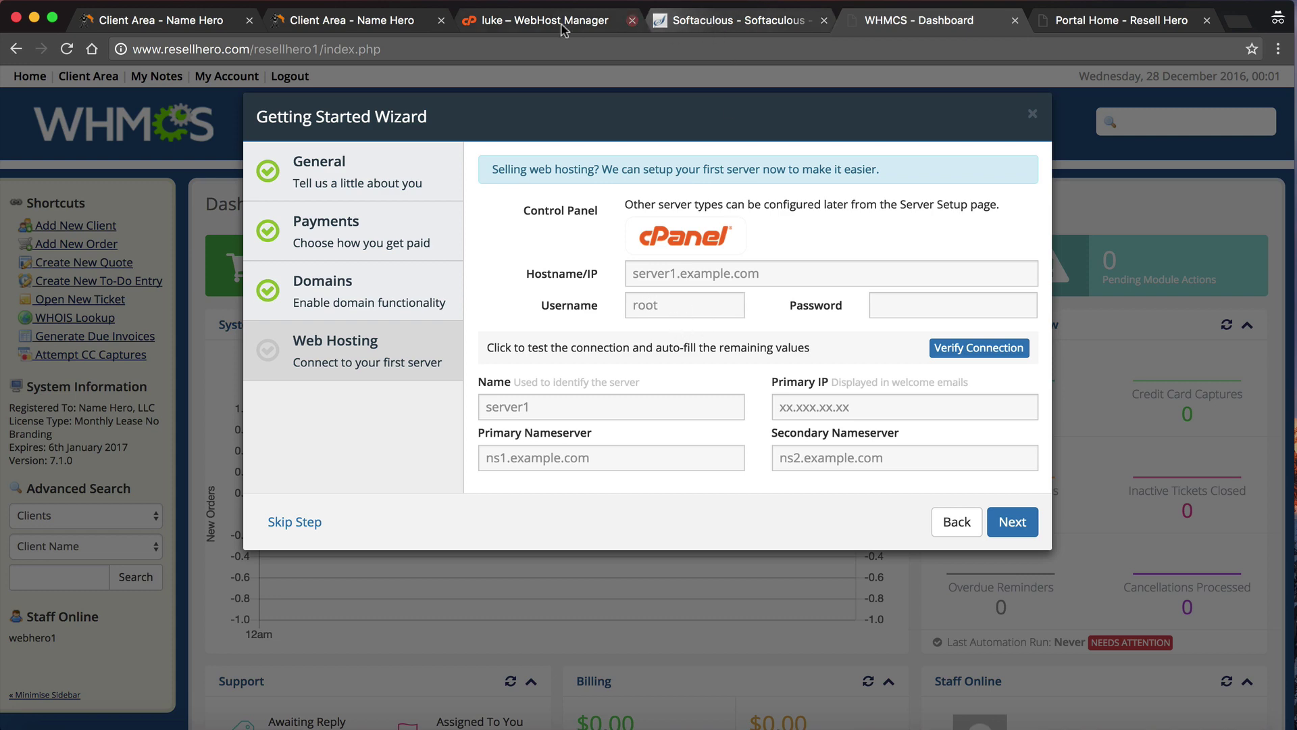
- Copy the server name luke.uswebhost.com from the plan's details in the NameHero client area into the wizard's Hostname/IP field
{"action": "left_click", "coordinate": [218, 31]}
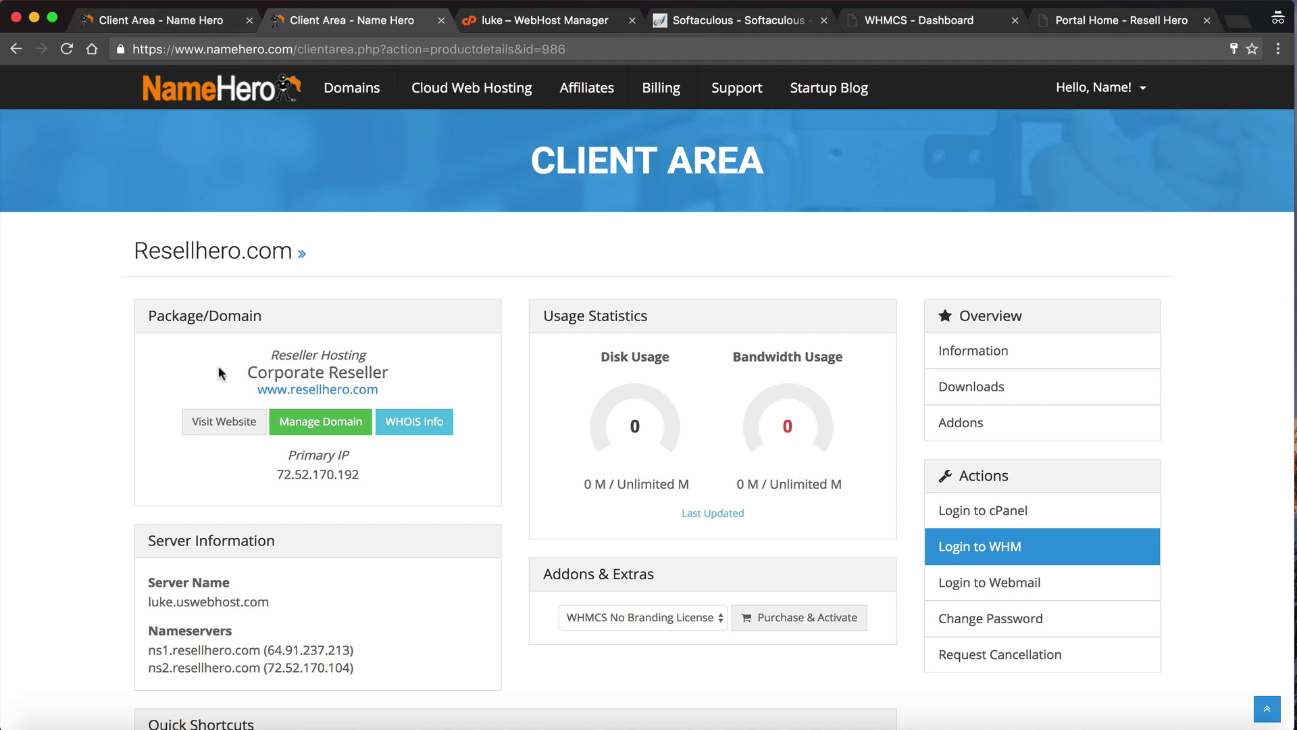
{"action": "scroll", "coordinate": [217, 367], "scroll_direction": "down", "scroll_amount": 2}
{"action": "left_click_drag", "start_coordinate": [149, 520], "coordinate": [269, 520]}
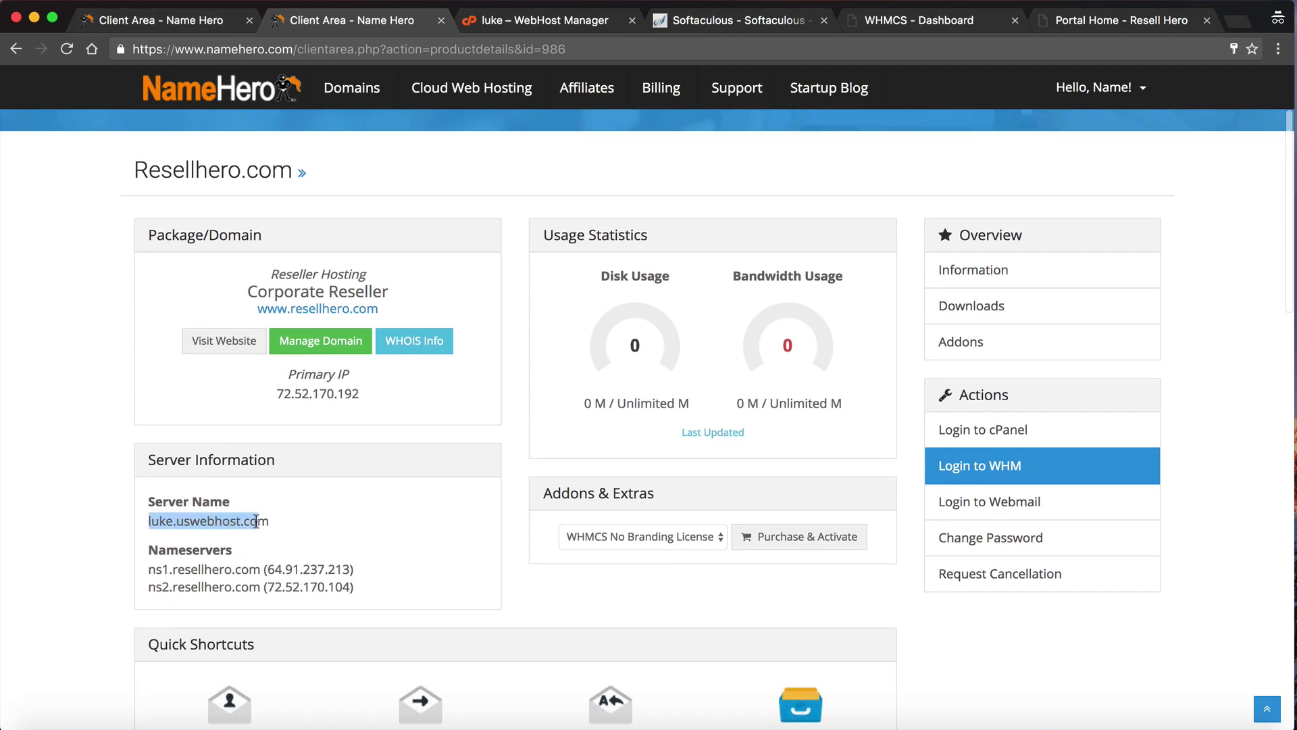
{"action": "left_click_drag", "start_coordinate": [242, 569], "coordinate": [184, 570]}
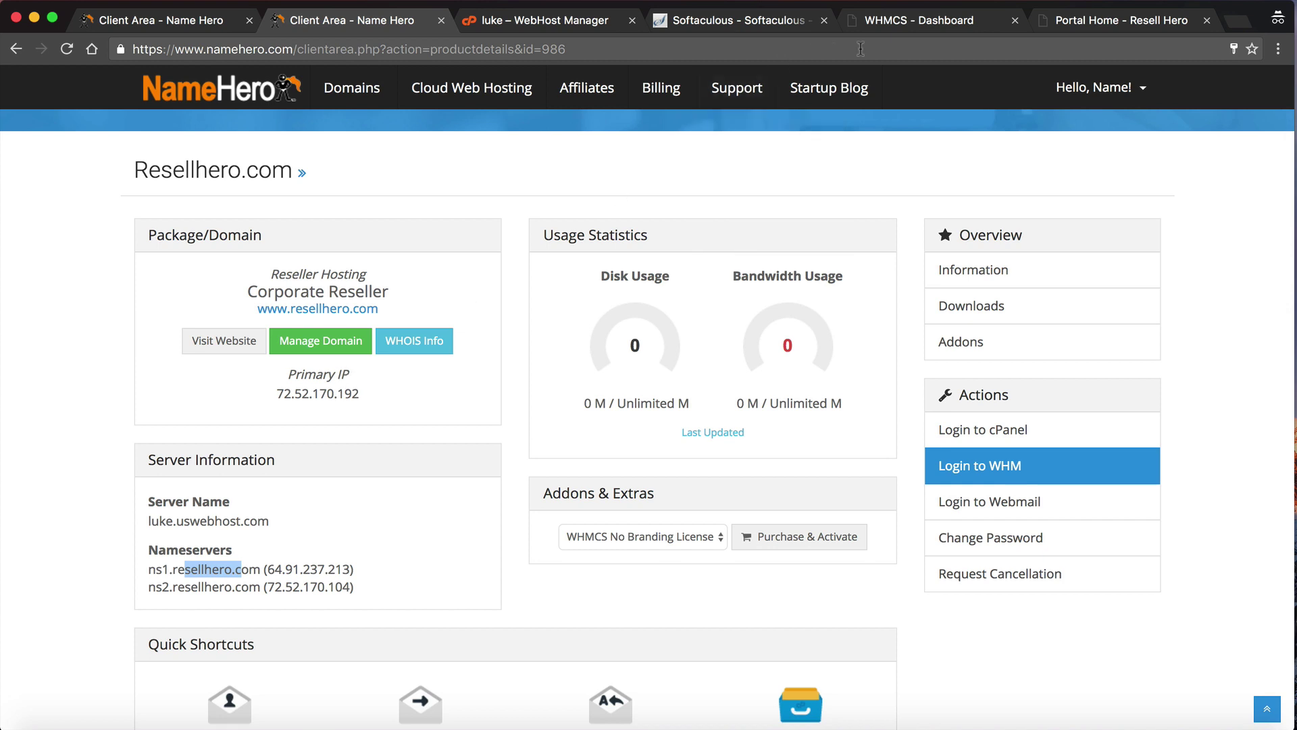
{"action": "left_click", "coordinate": [919, 21]}
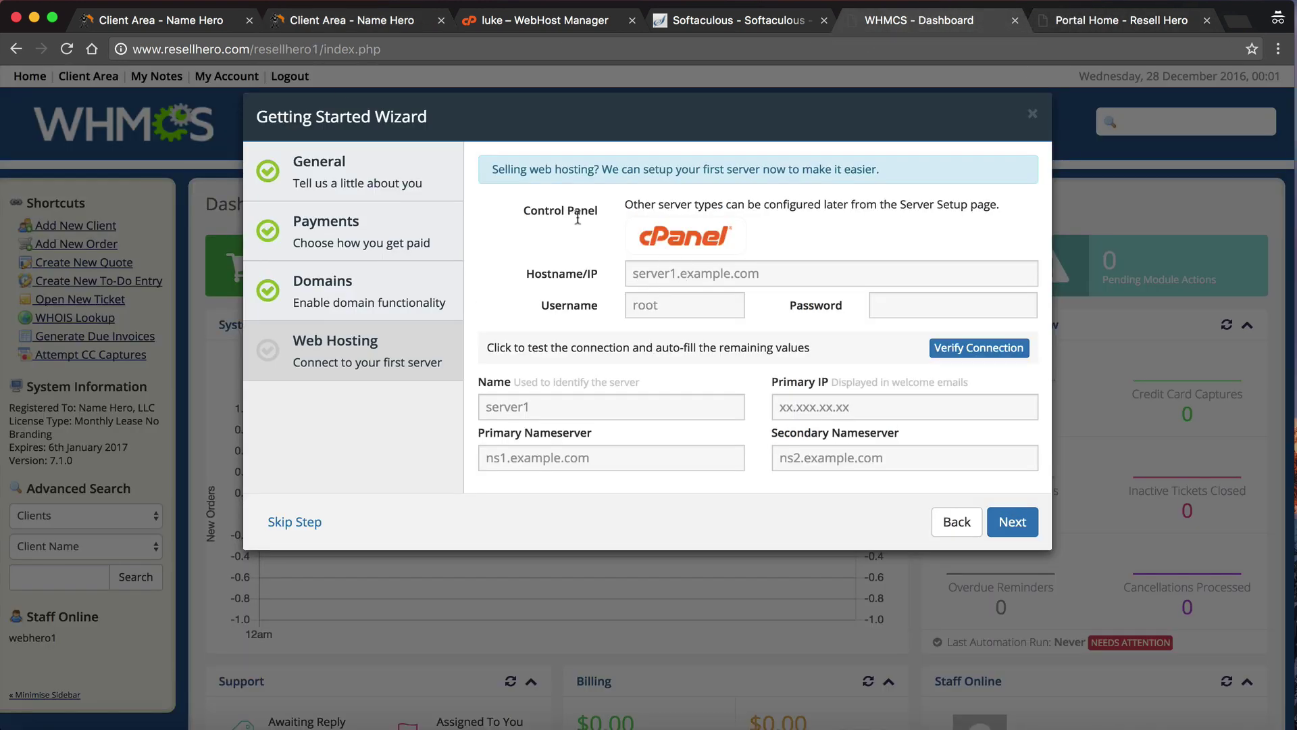
{"action": "left_click", "coordinate": [330, 23]}
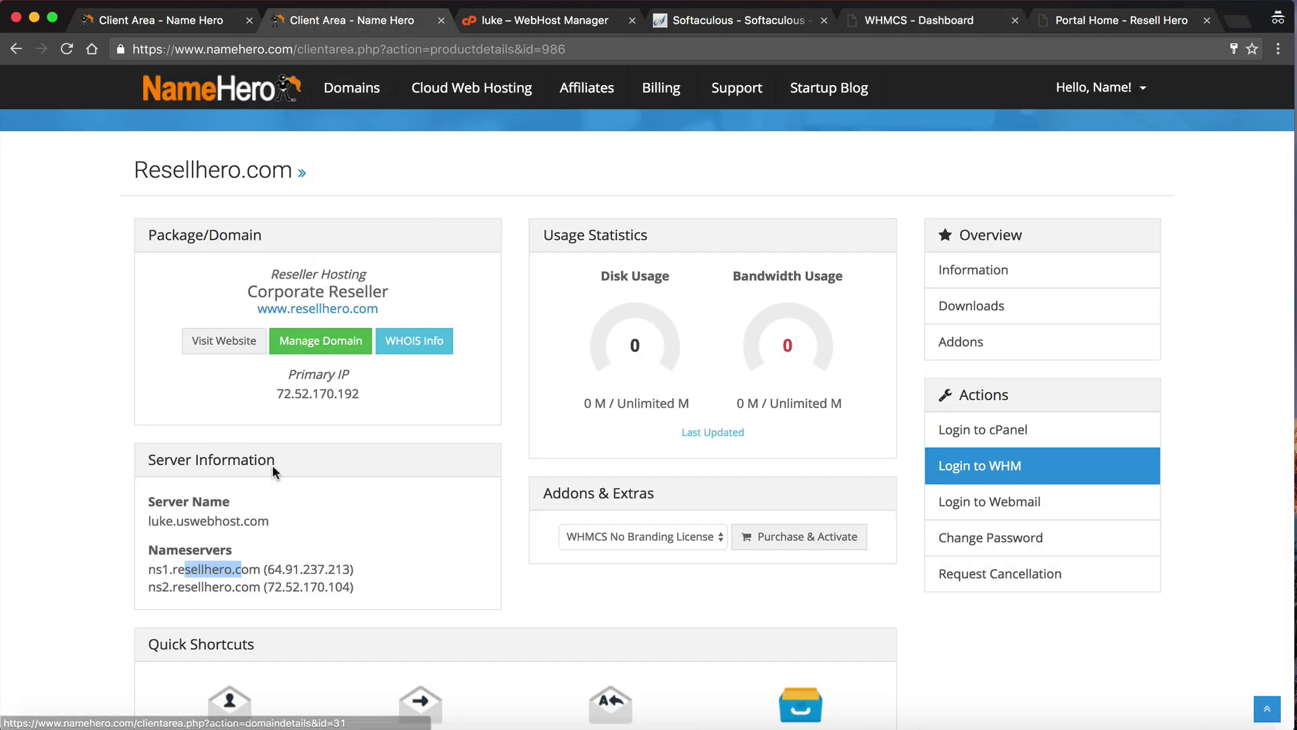
{"action": "left_click_drag", "start_coordinate": [281, 519], "coordinate": [136, 520]}
{"action": "key", "text": "ctrl+c"}
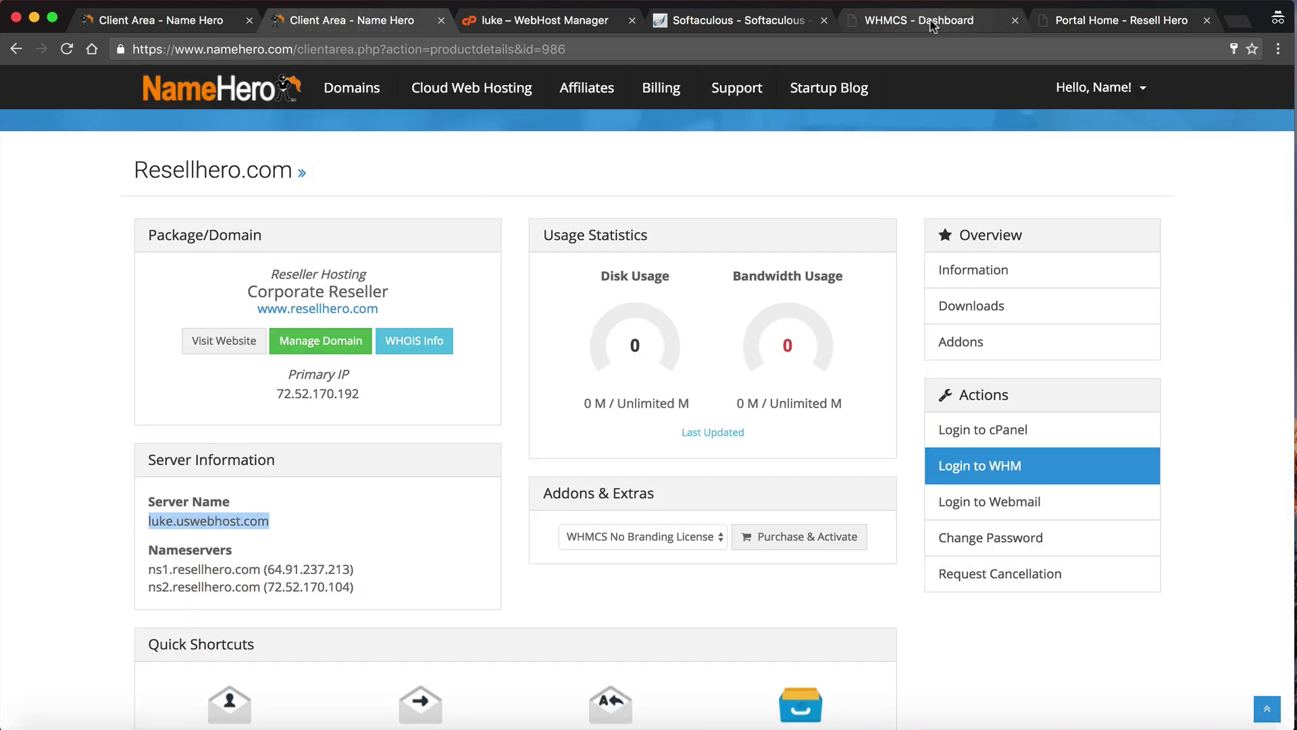
{"action": "left_click", "coordinate": [919, 21]}
{"action": "left_click", "coordinate": [749, 270]}
{"action": "key", "text": "ctrl+v"}
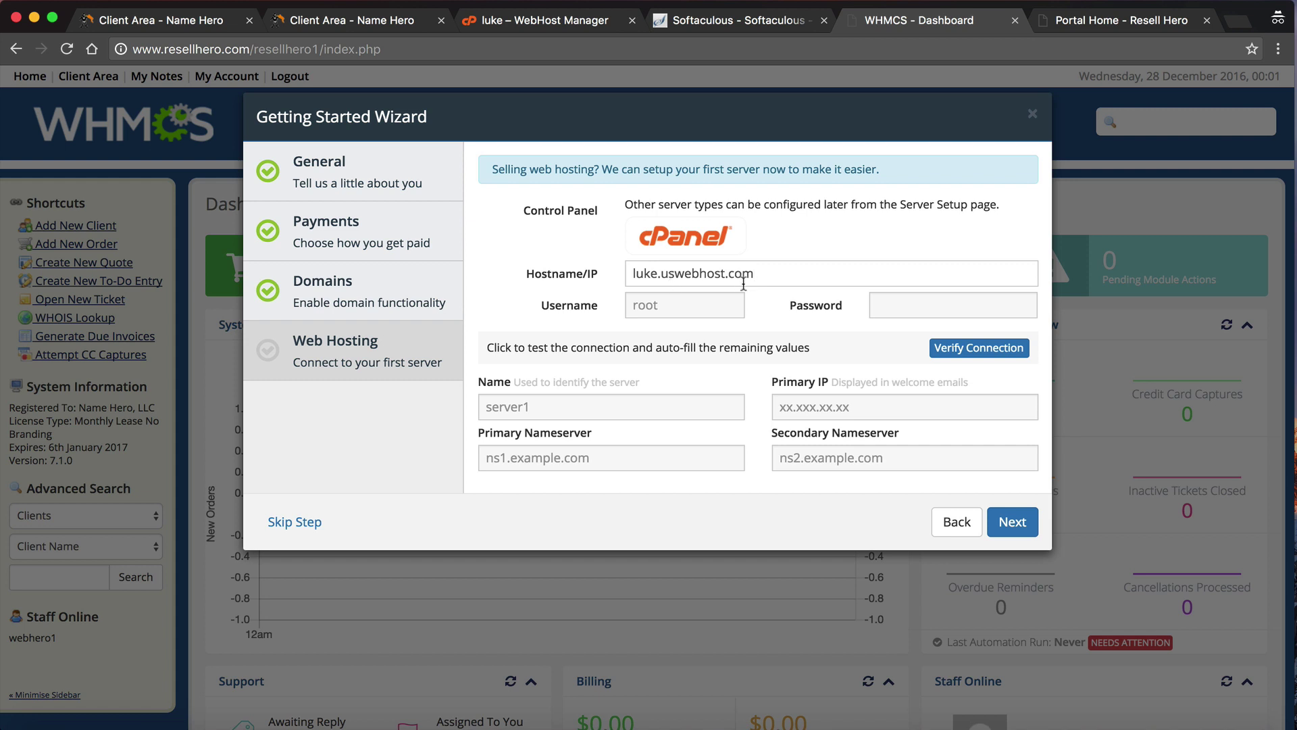
- Name the server Luke and fill its Primary IP with 72.52.170.192, copied from the NameHero plan details
{"action": "left_click", "coordinate": [678, 305]}
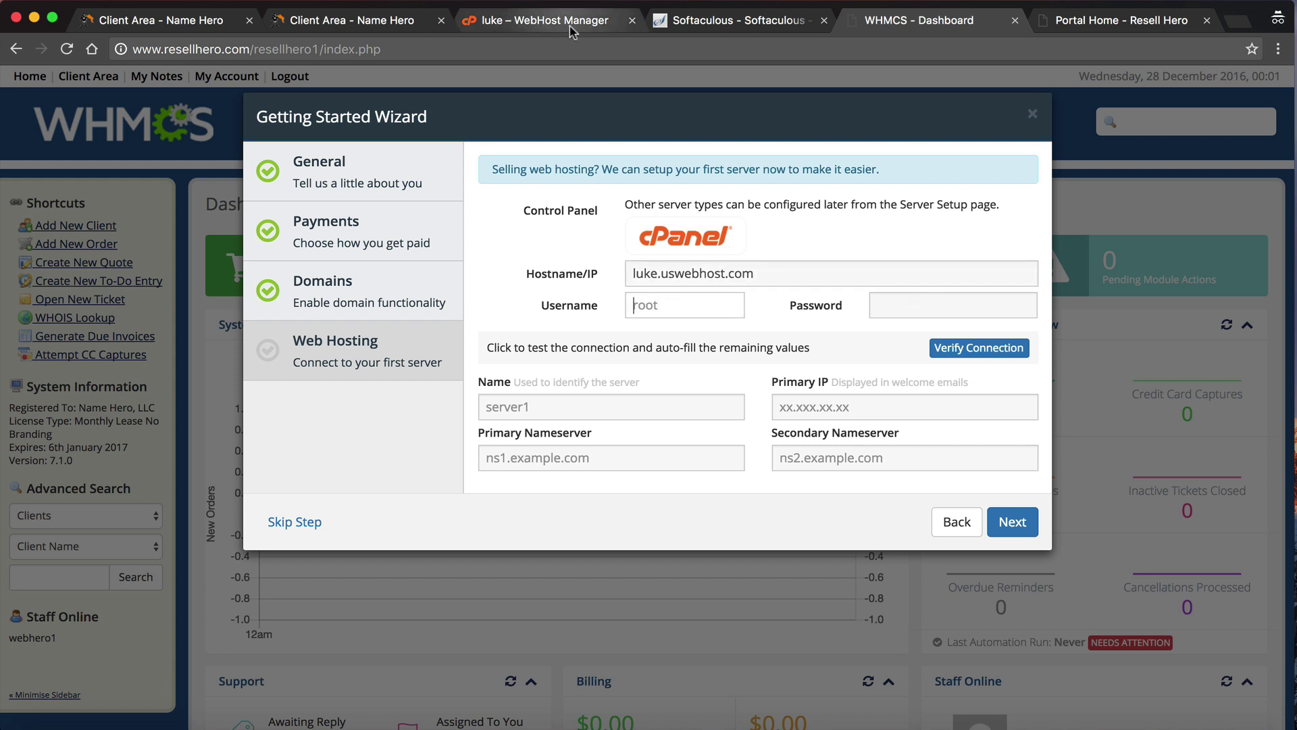
{"action": "left_click", "coordinate": [589, 414]}
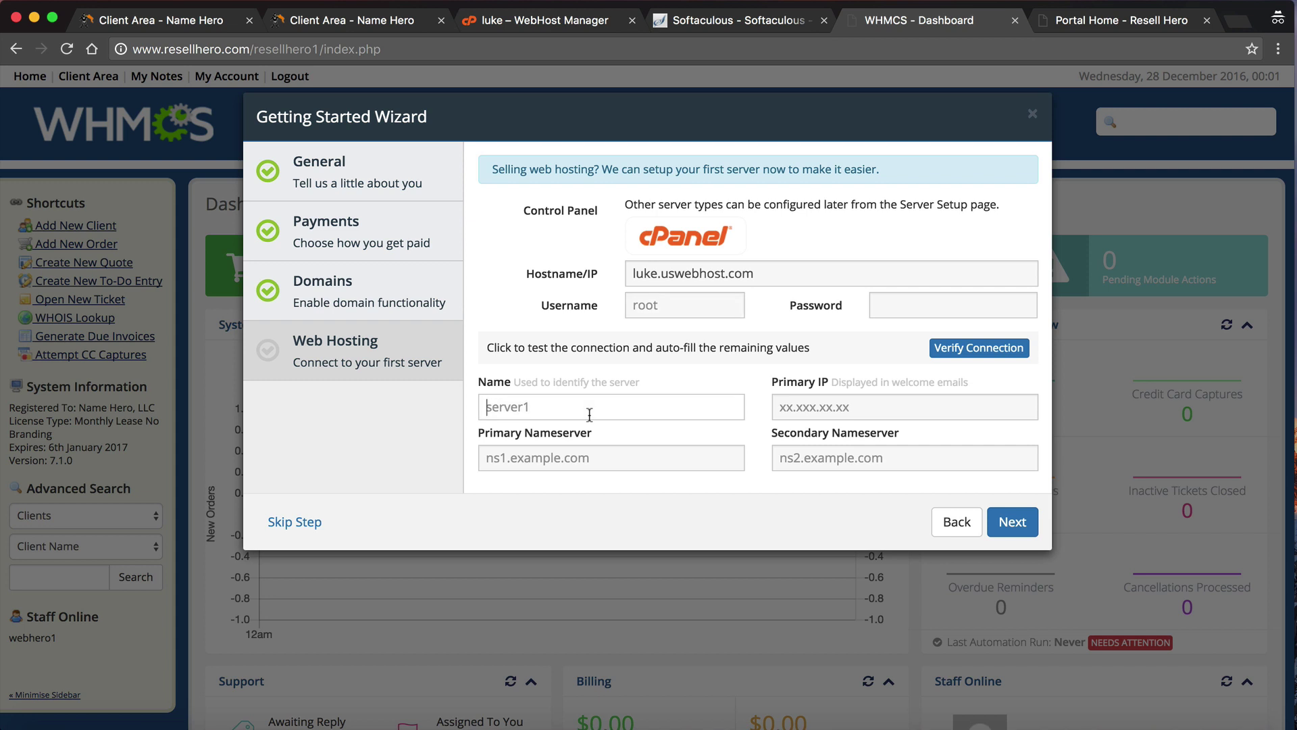
{"action": "type", "text": "Luke"}
{"action": "left_click", "coordinate": [841, 408]}
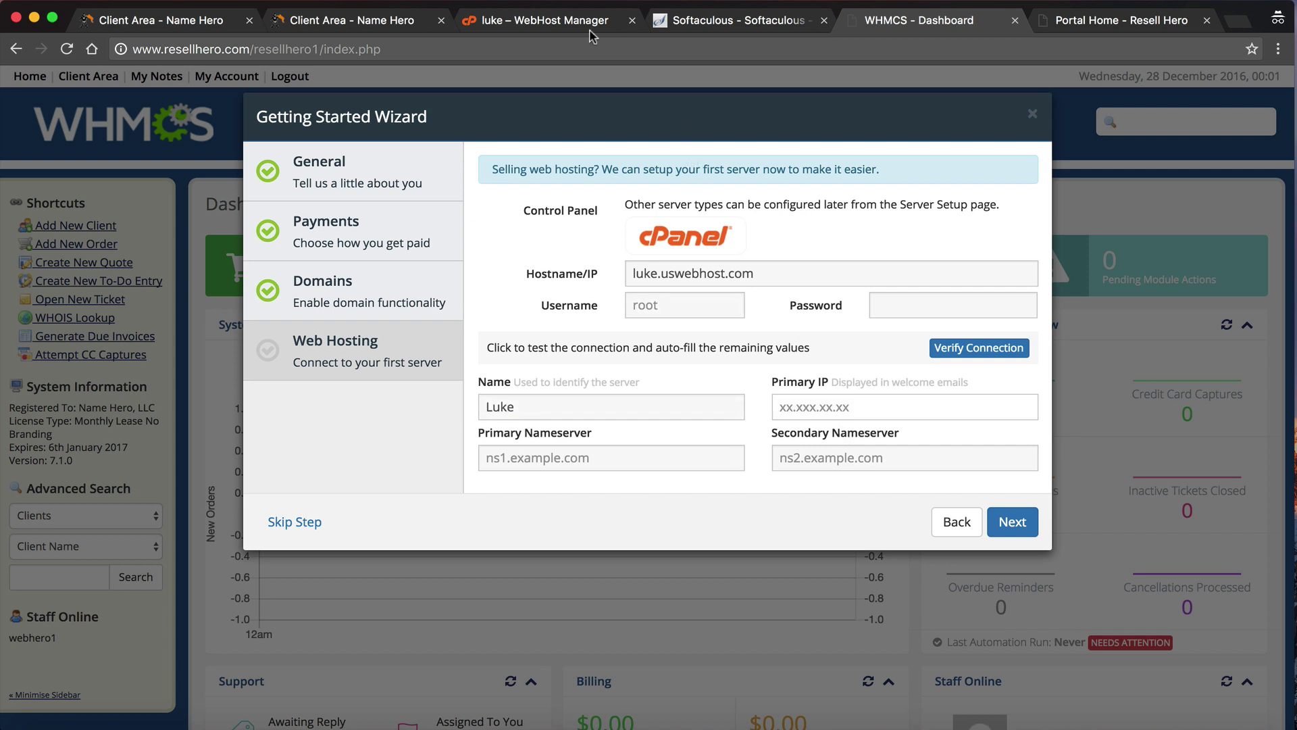
{"action": "left_click", "coordinate": [541, 21]}
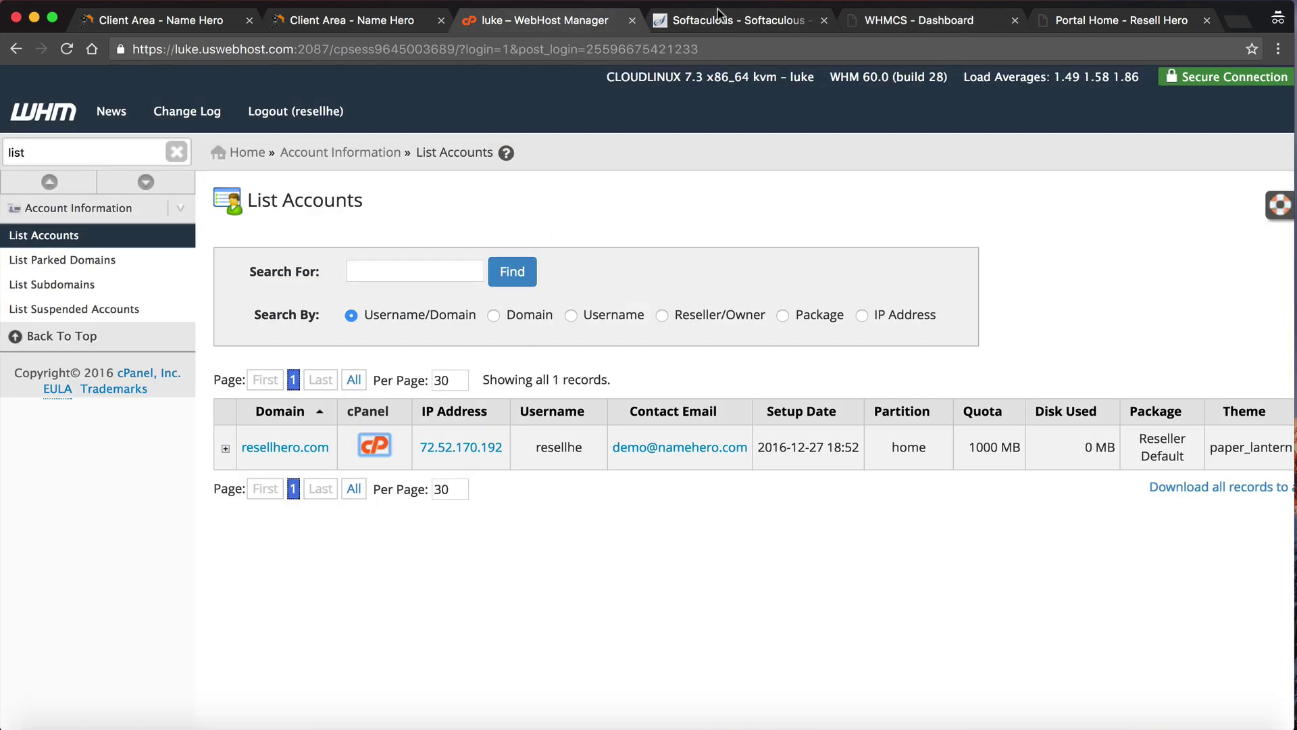
{"action": "left_click", "coordinate": [401, 22]}
{"action": "left_click", "coordinate": [298, 464]}
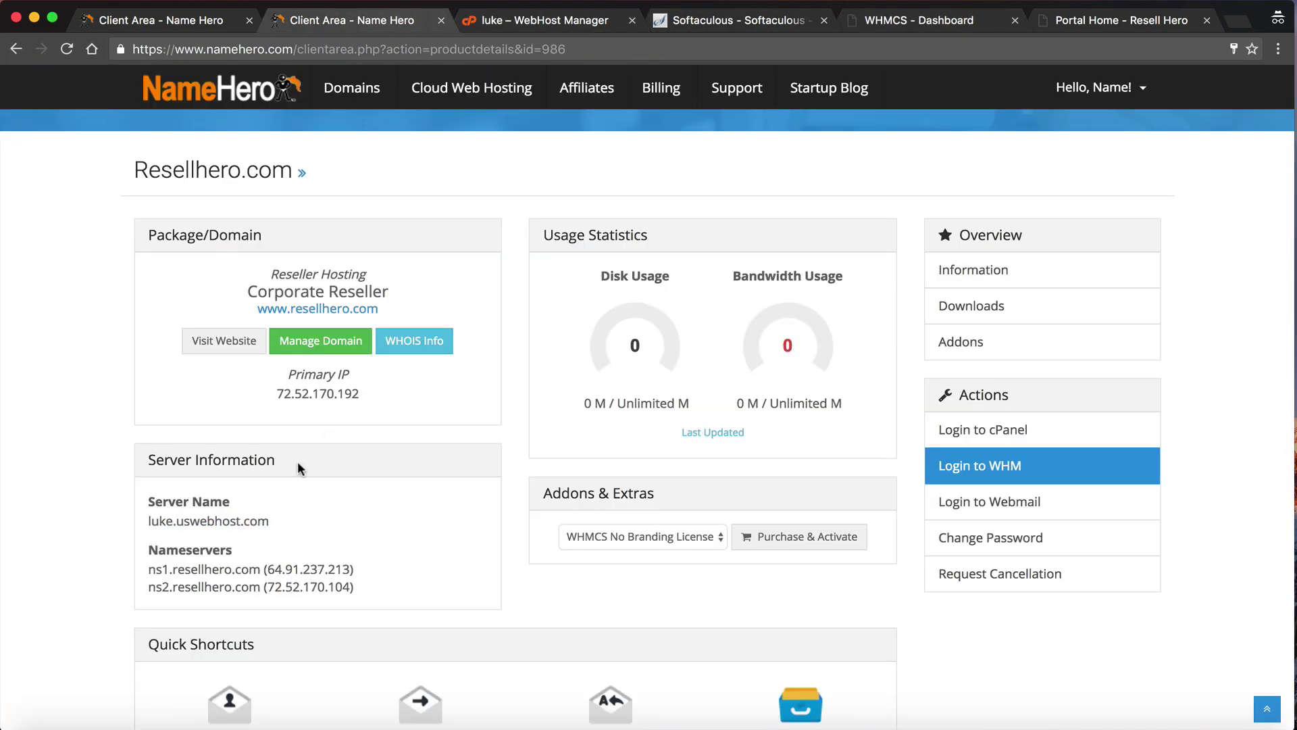
{"action": "left_click_drag", "start_coordinate": [372, 393], "coordinate": [276, 393]}
{"action": "left_click", "coordinate": [864, 27]}
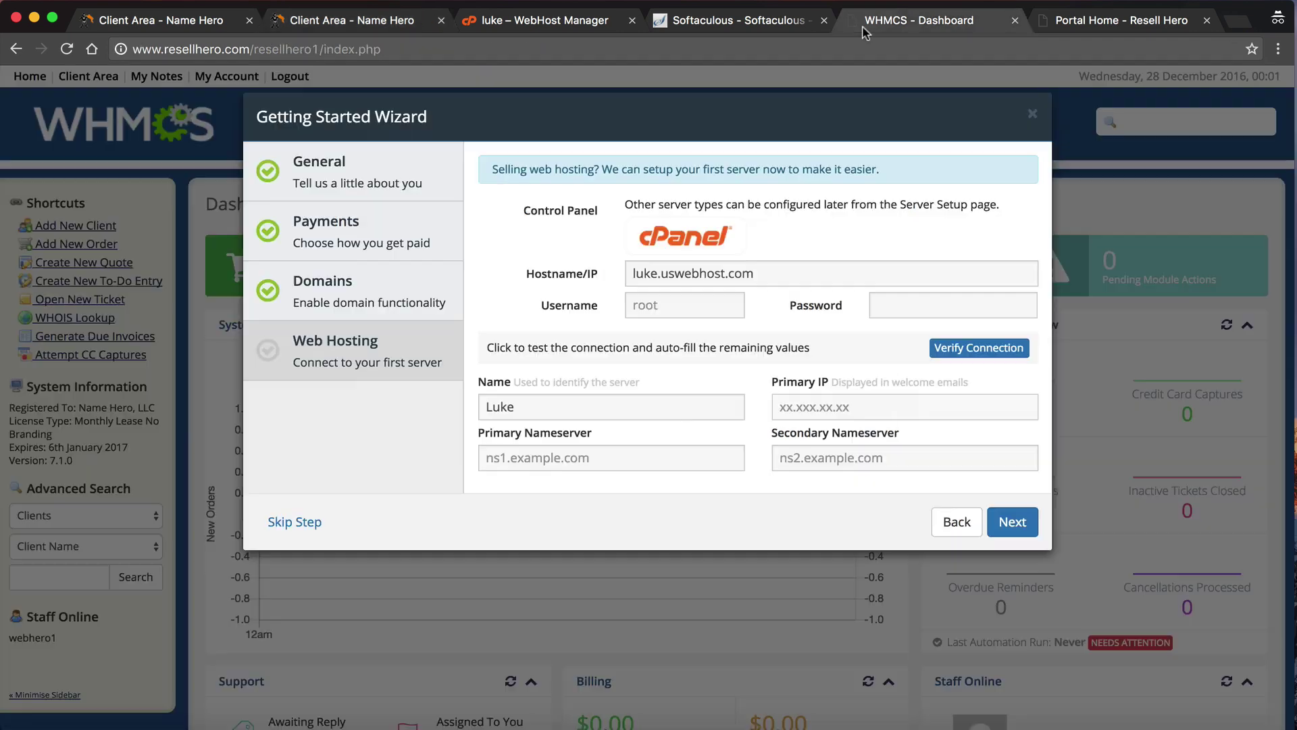
{"action": "key", "text": "ctrl+v"}
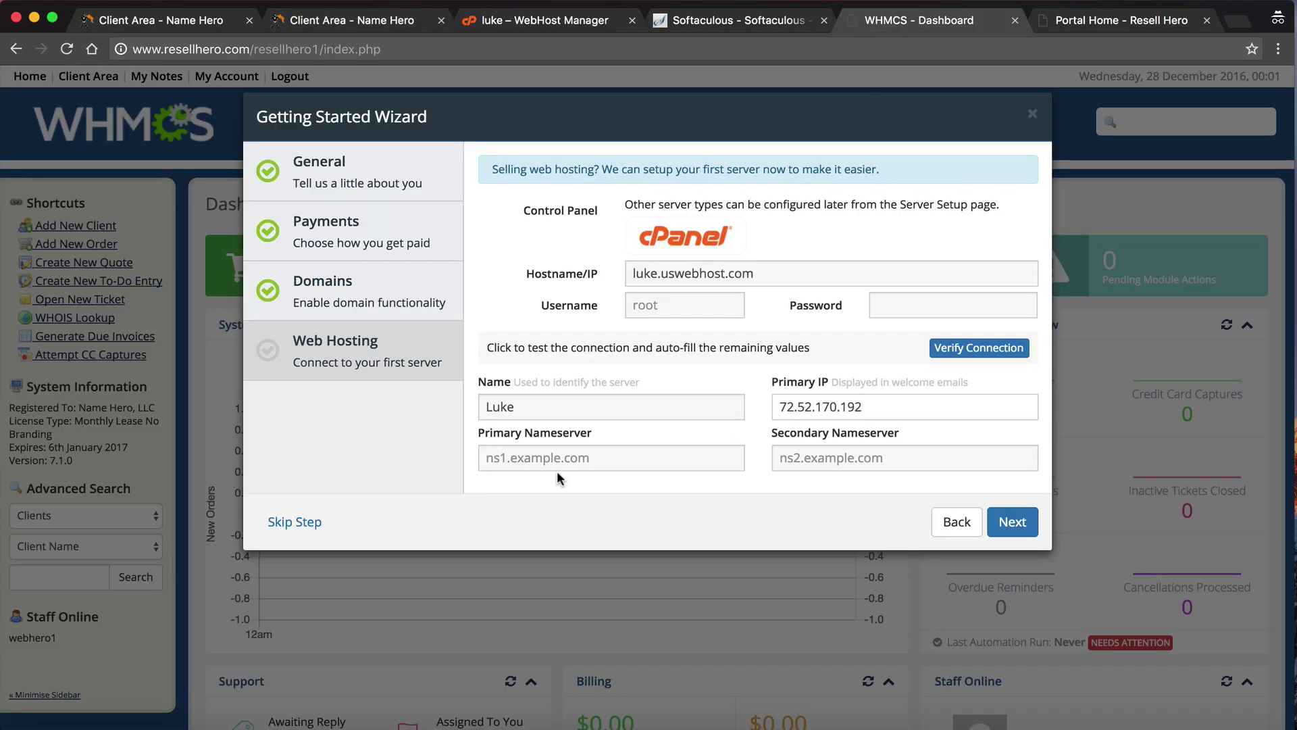
- Set the primary nameserver to ns1.resellhero.com, copied from the NameHero plan details, and the secondary nameserver to ns2.resellhero.com
{"action": "left_click", "coordinate": [581, 27]}
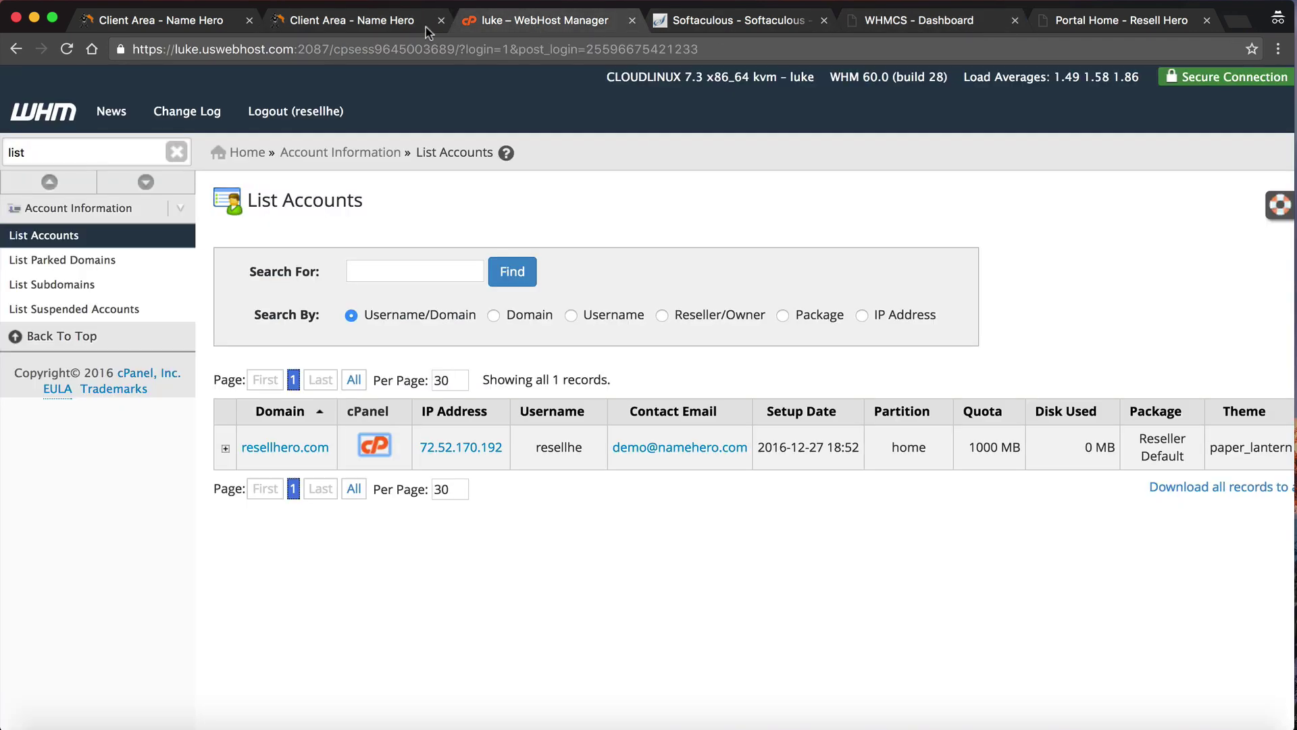
{"action": "left_click", "coordinate": [340, 27]}
{"action": "left_click_drag", "start_coordinate": [144, 572], "coordinate": [261, 569]}
{"action": "left_click", "coordinate": [936, 34]}
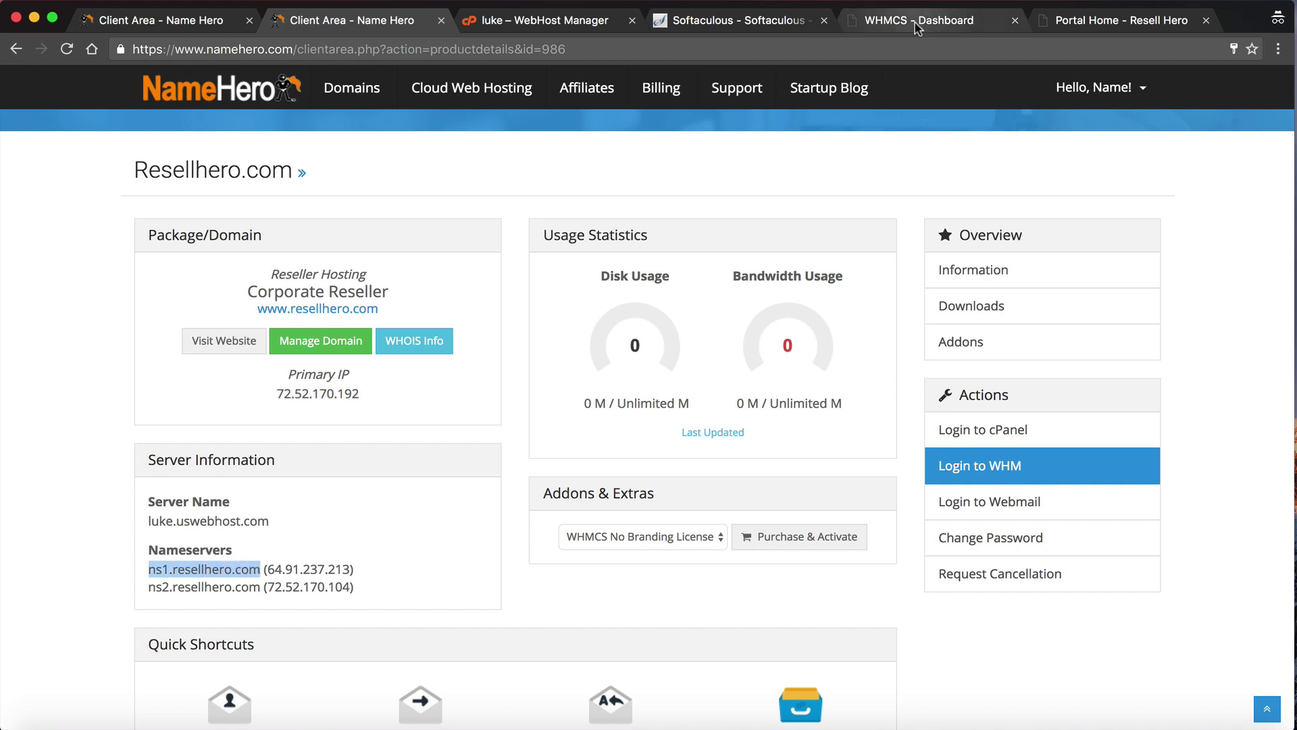
{"action": "left_click", "coordinate": [614, 457]}
{"action": "key", "text": "super+v"}
{"action": "left_click", "coordinate": [811, 457]}
{"action": "key", "text": "super+v"}
{"action": "left_click_drag", "start_coordinate": [794, 459], "coordinate": [799, 459]}
{"action": "type", "text": "2"}
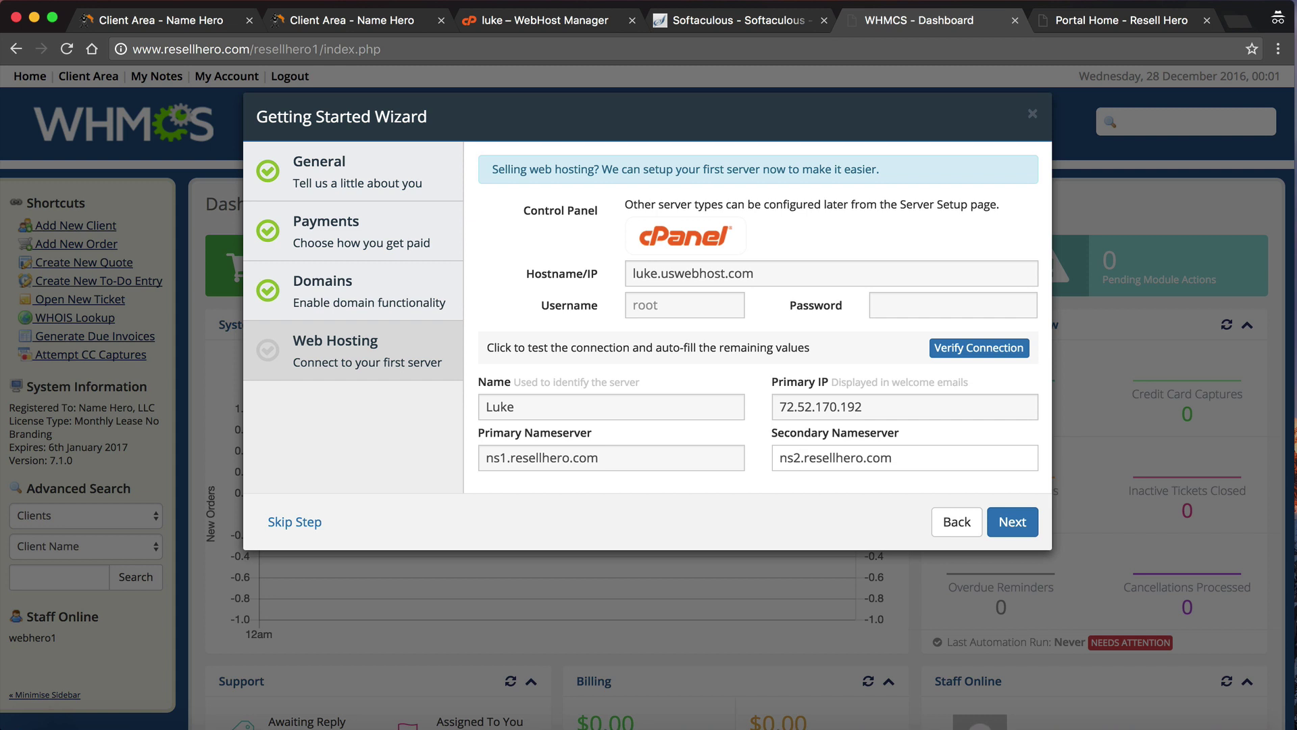
{"action": "left_click", "coordinate": [674, 295]}
{"action": "type", "text": "rese"}
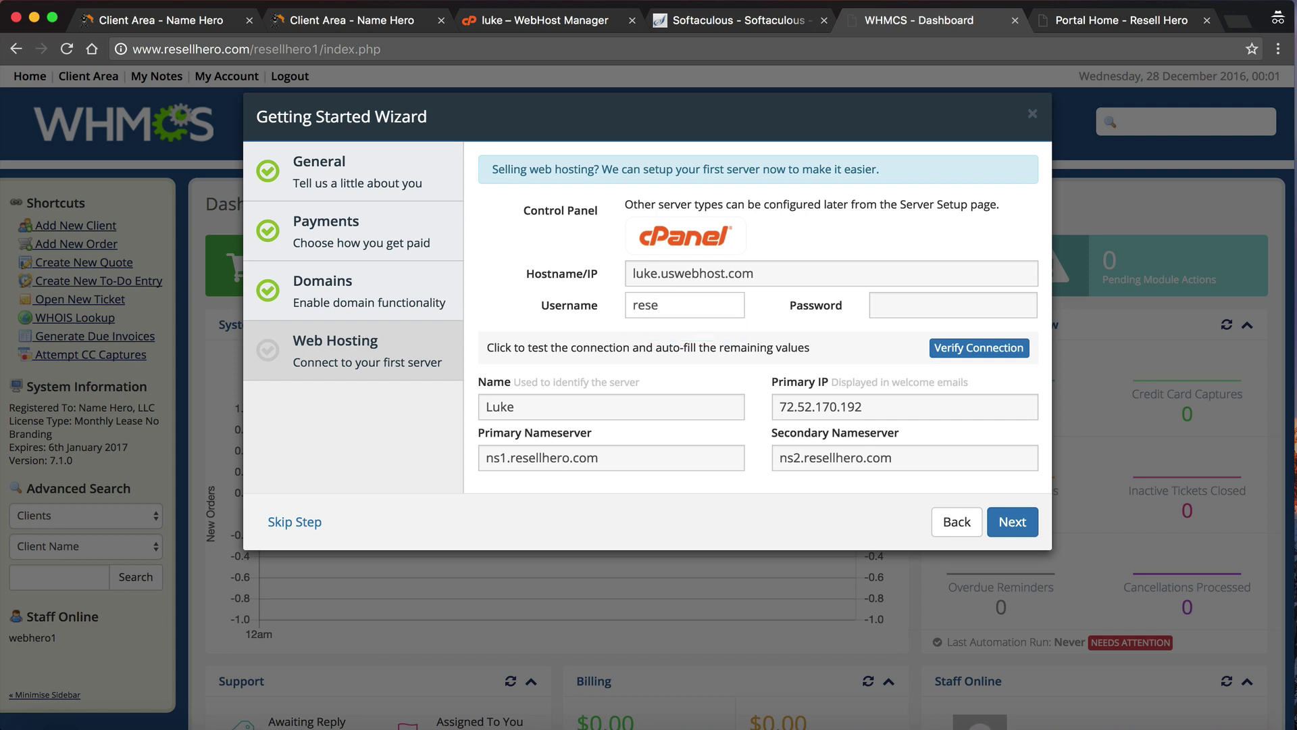
{"action": "type", "text": "llhe"}
{"action": "left_click", "coordinate": [889, 300]}
{"action": "type", "text": "•••"}
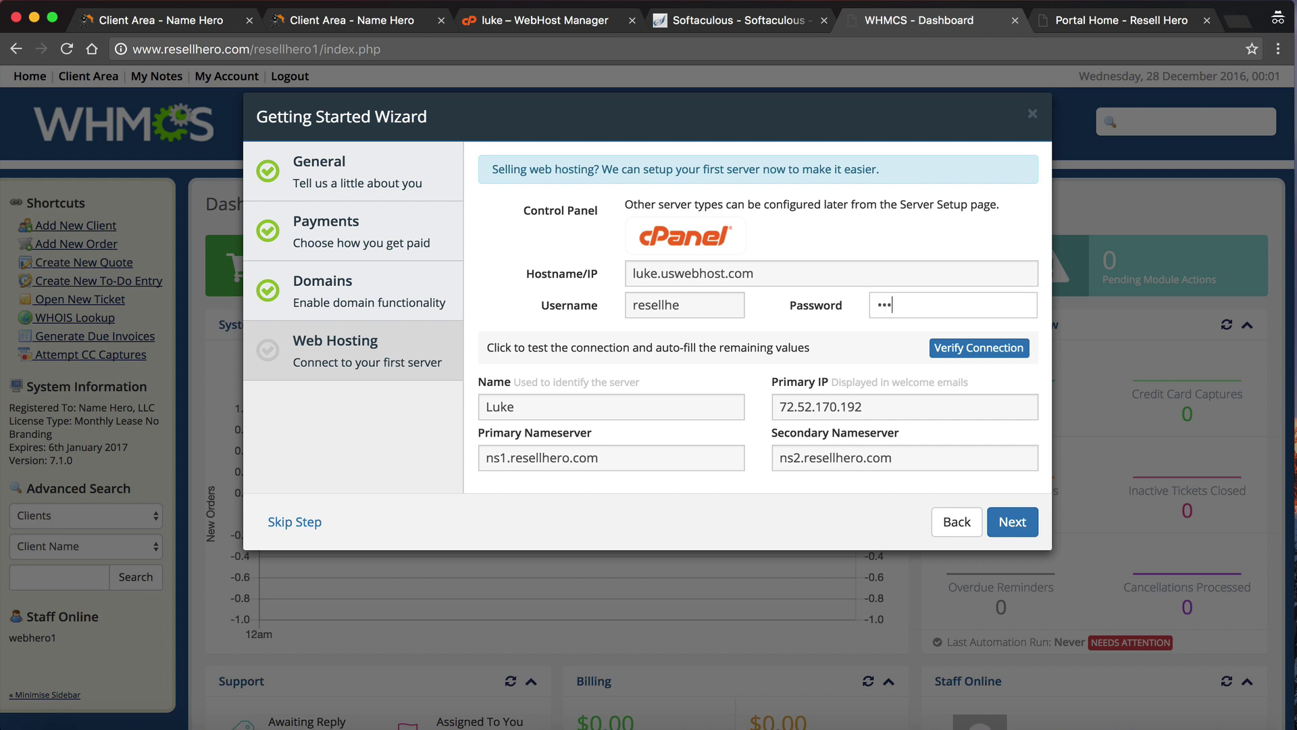
{"action": "type", "text": "•••••••"}
- Verify the connection to the cPanel server, then submit the Web Hosting step and finish the Getting Started Wizard
{"action": "left_click", "coordinate": [971, 355]}
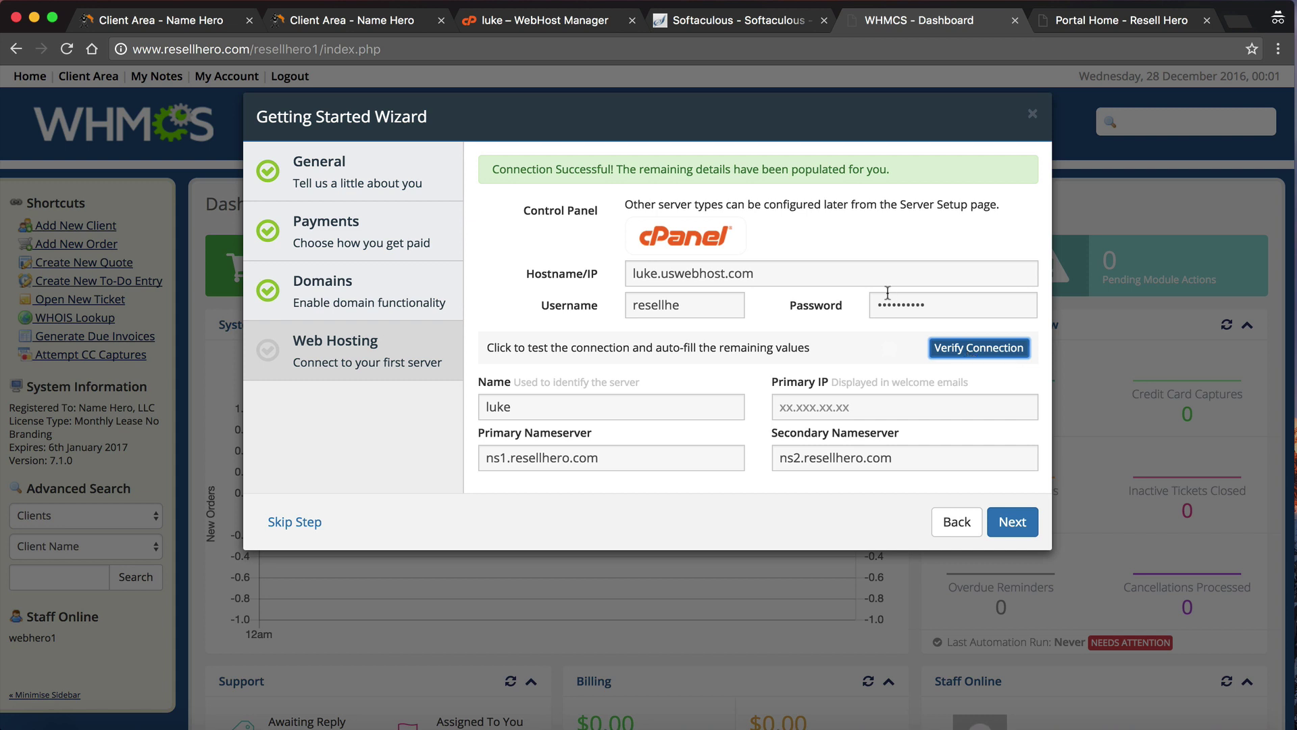
{"action": "left_click", "coordinate": [1014, 534]}
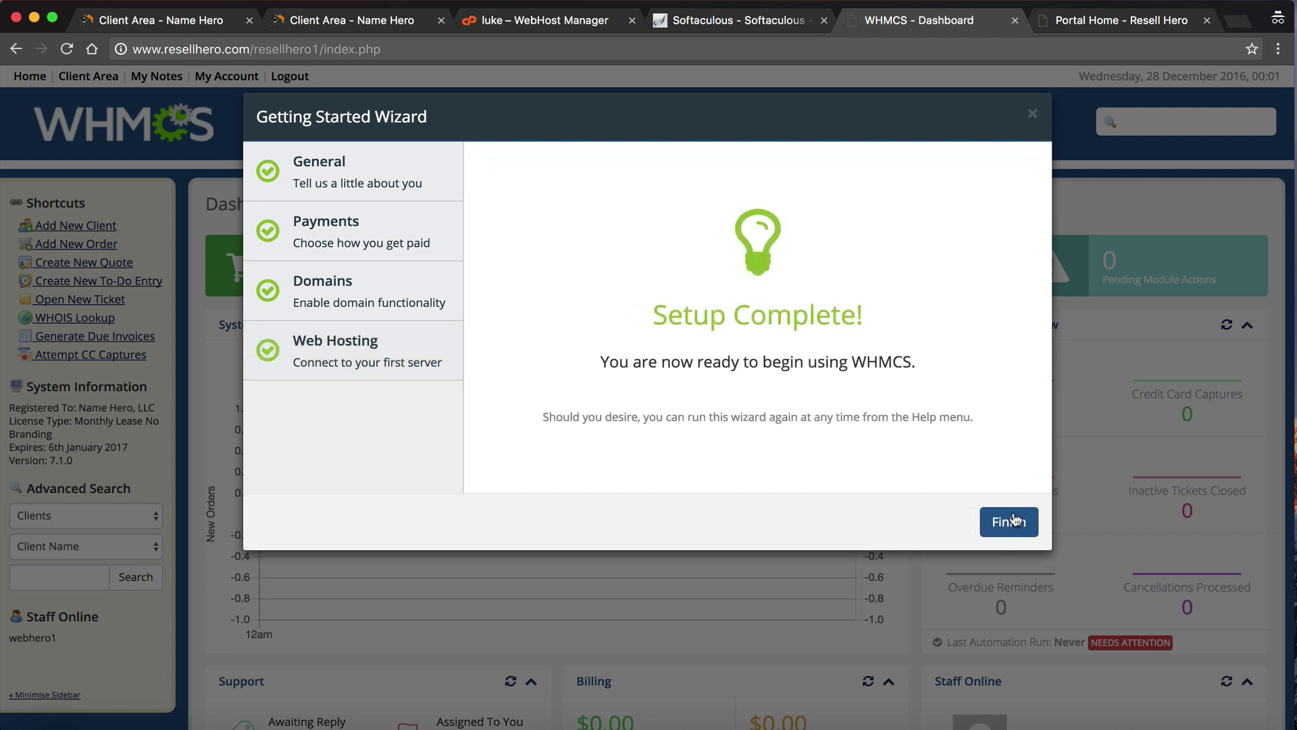
{"action": "left_click", "coordinate": [1013, 521]}
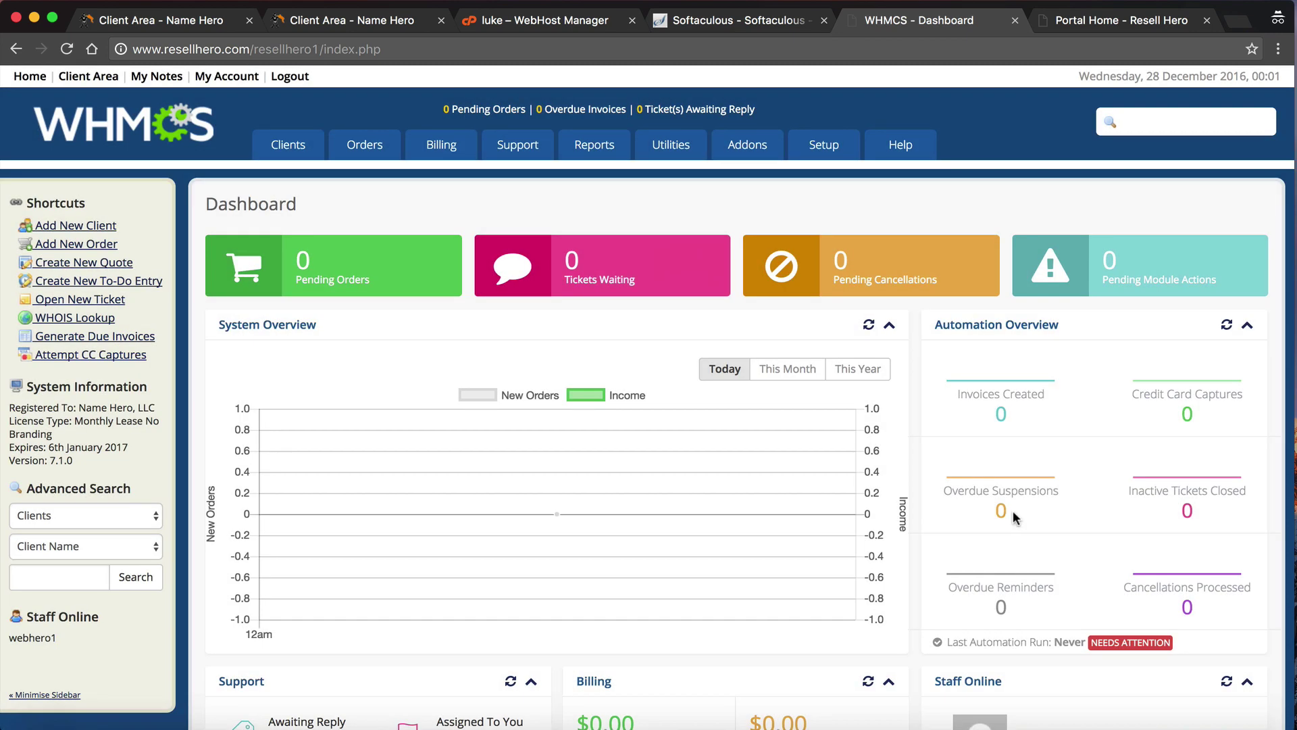
- View the public portal home page and the WHMCS Products/Services setup page, ending back on the admin dashboard
{"action": "left_click", "coordinate": [1126, 22]}
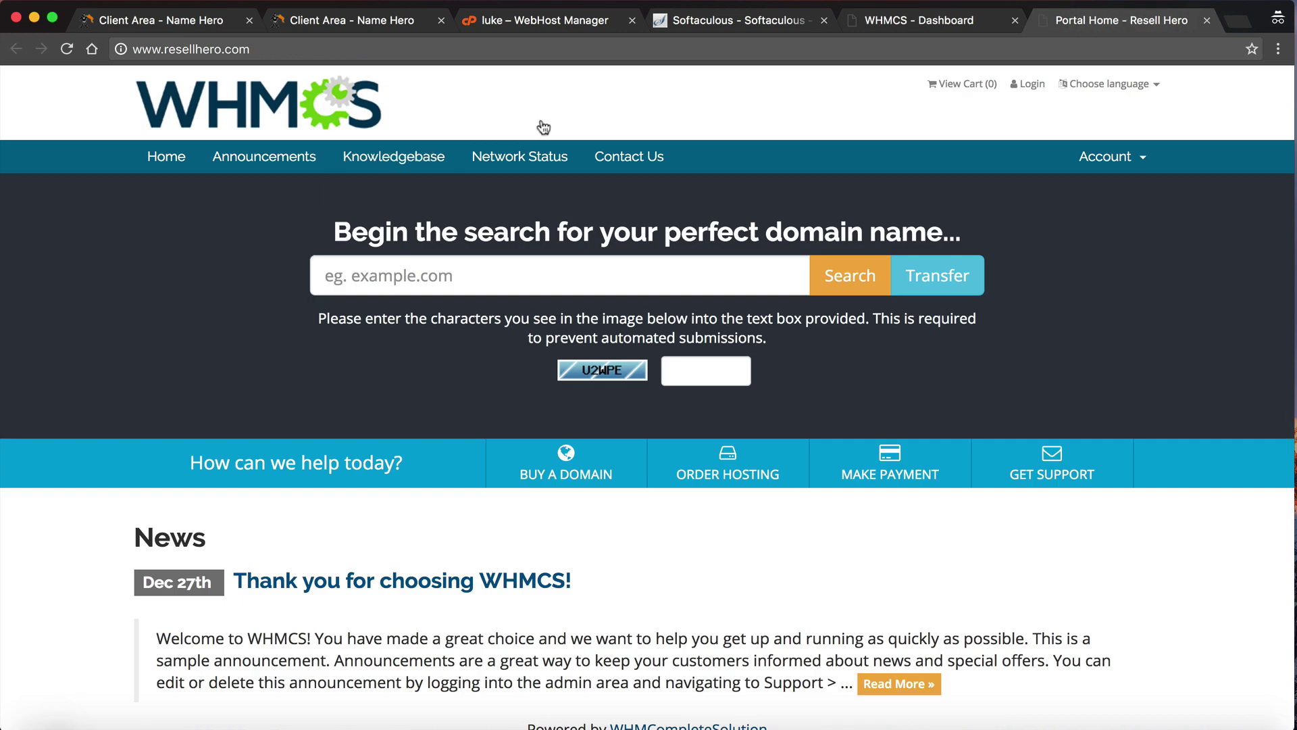
{"action": "left_click", "coordinate": [879, 22]}
{"action": "mouse_move", "coordinate": [747, 161]}
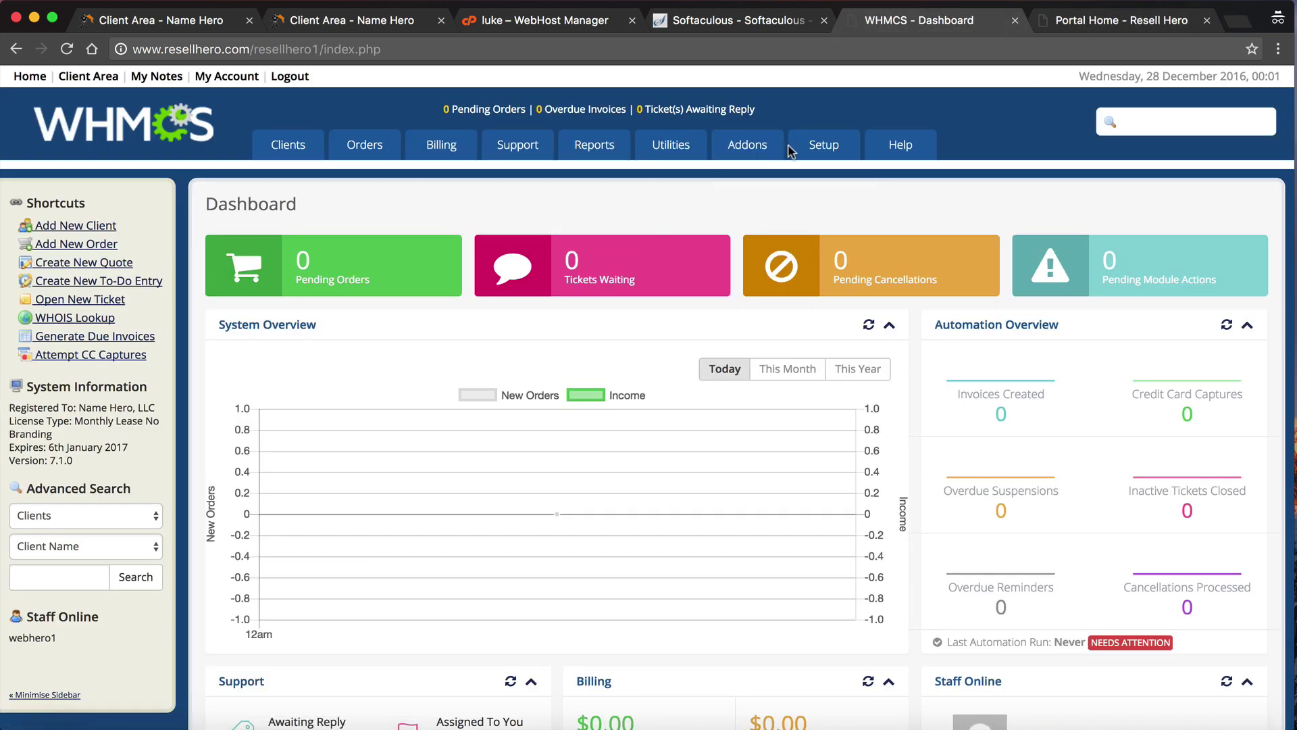
{"action": "mouse_move", "coordinate": [823, 145]}
{"action": "mouse_move", "coordinate": [843, 254]}
{"action": "left_click", "coordinate": [999, 255]}
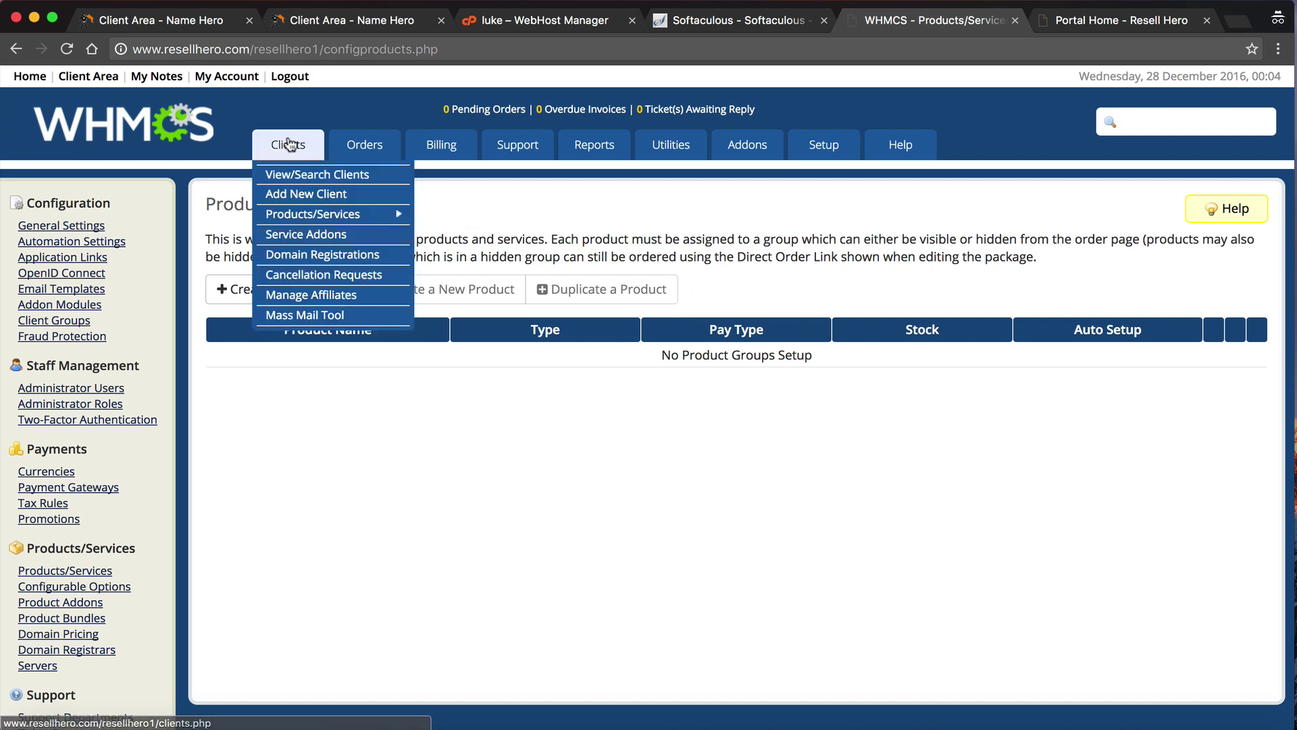
{"action": "left_click", "coordinate": [152, 133]}
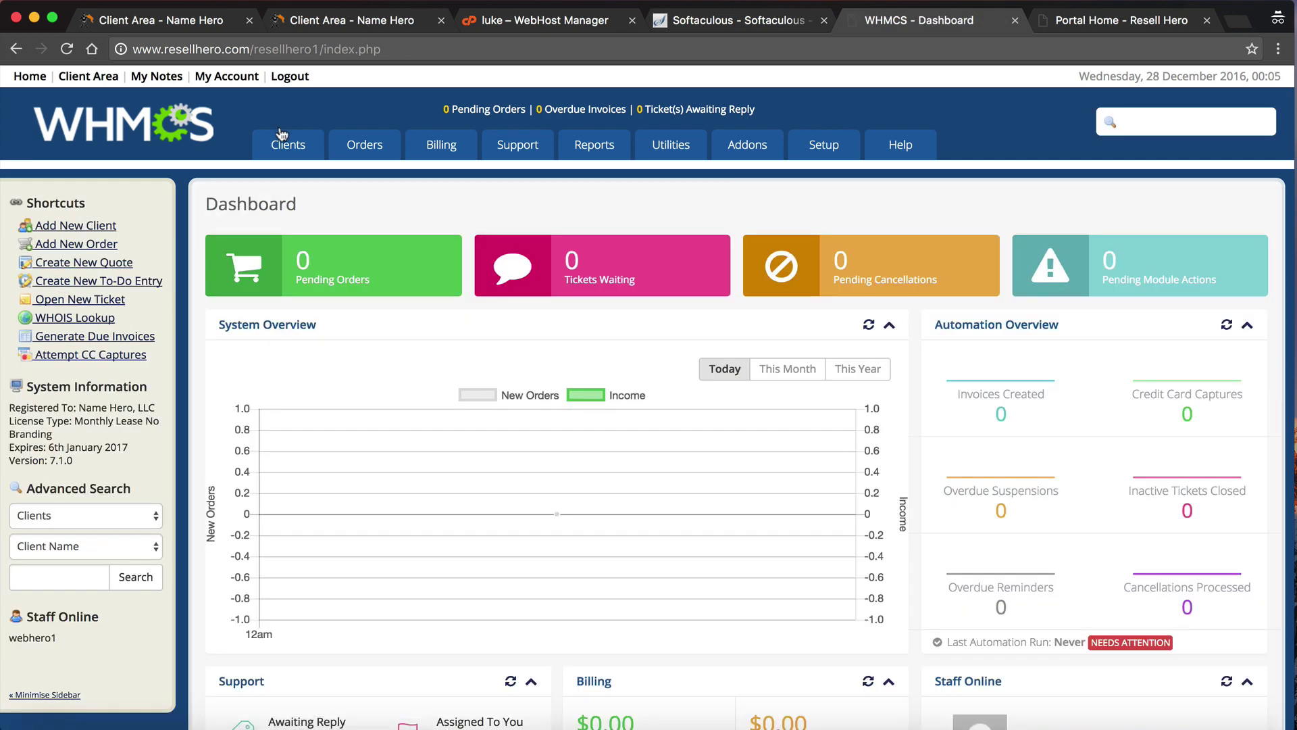